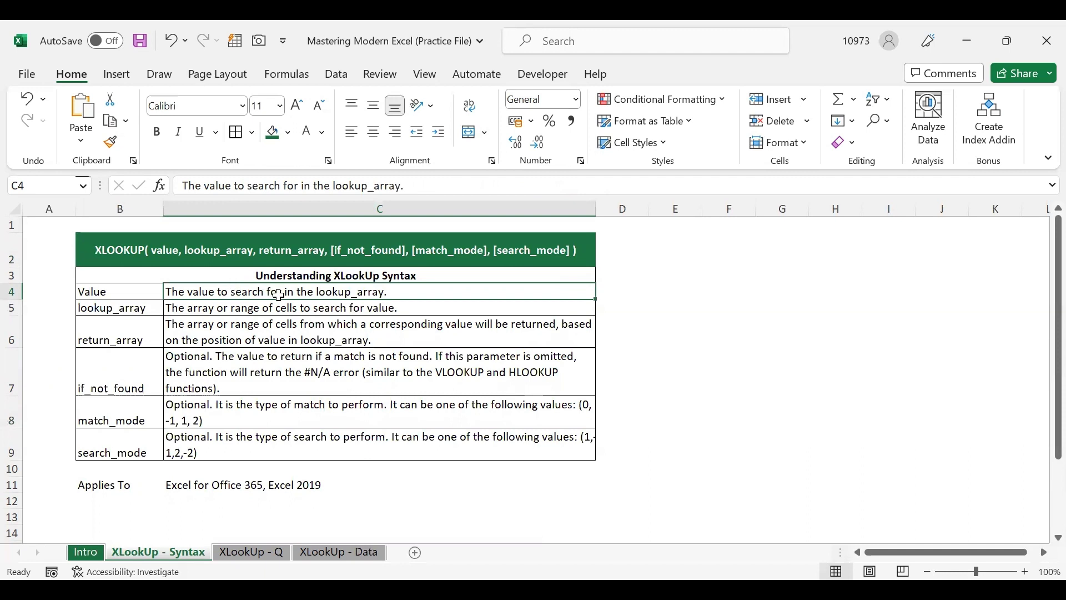
Review the lookup_array, return_array, optional-argument and Applies To rows of the XLOOKUP syntax table
click(215, 307)
click(148, 307)
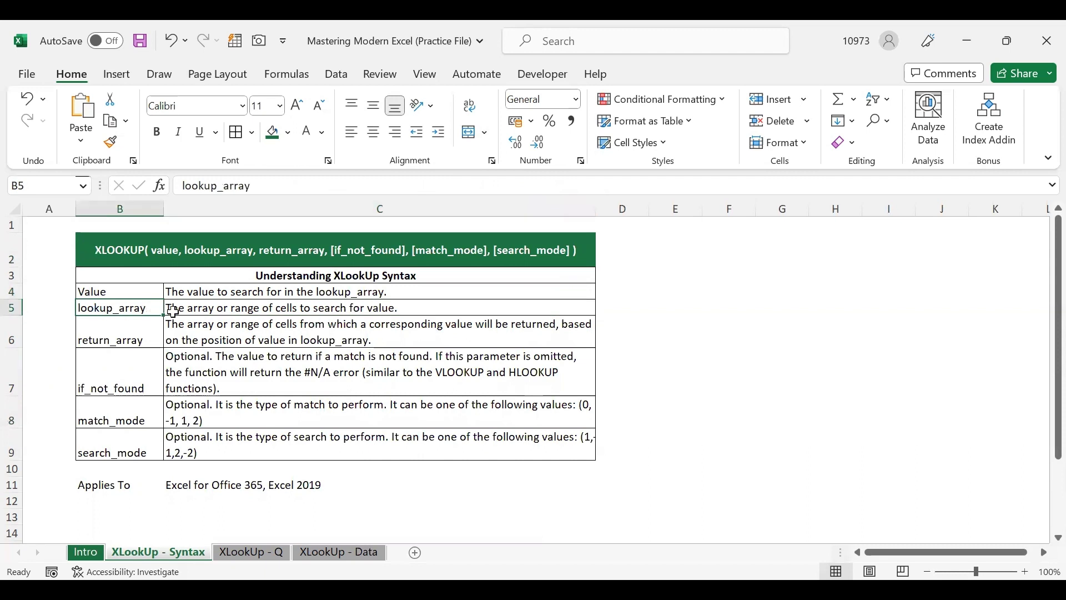
click(244, 311)
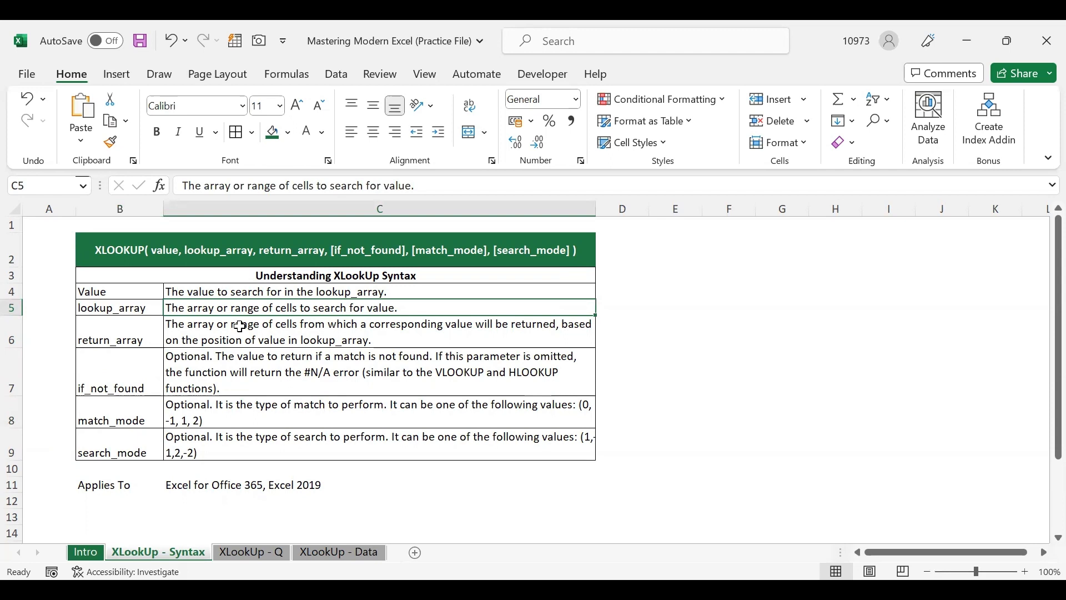
click(146, 333)
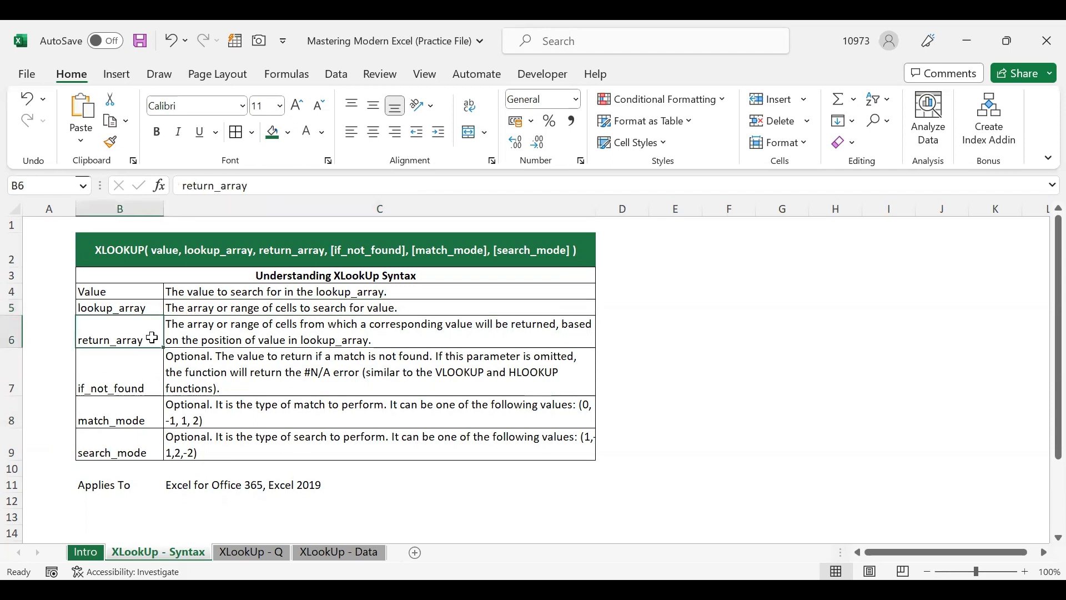
click(278, 337)
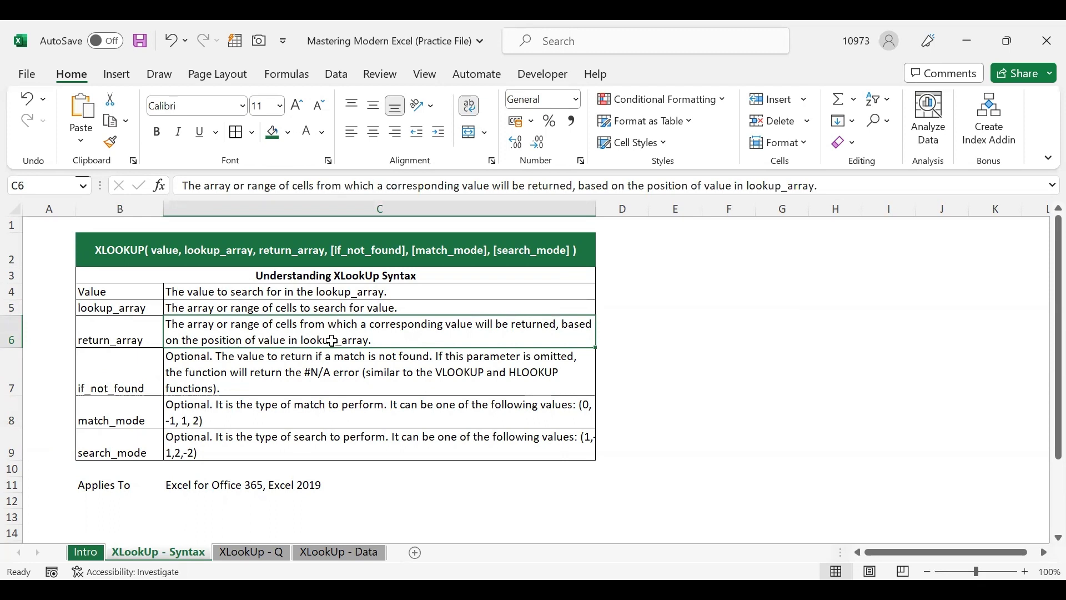
click(157, 378)
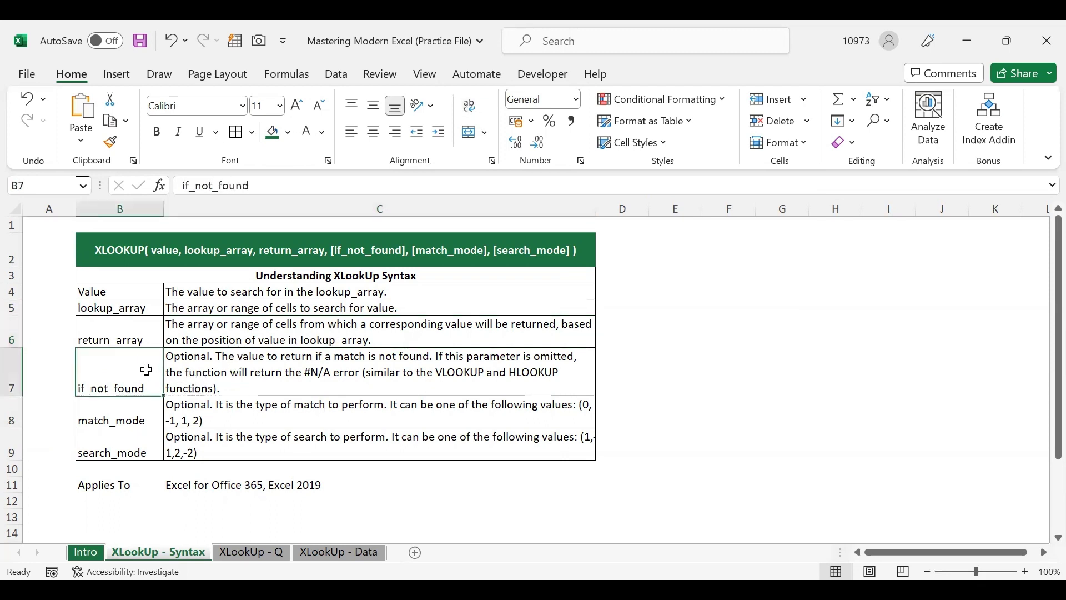
shift+click(150, 443)
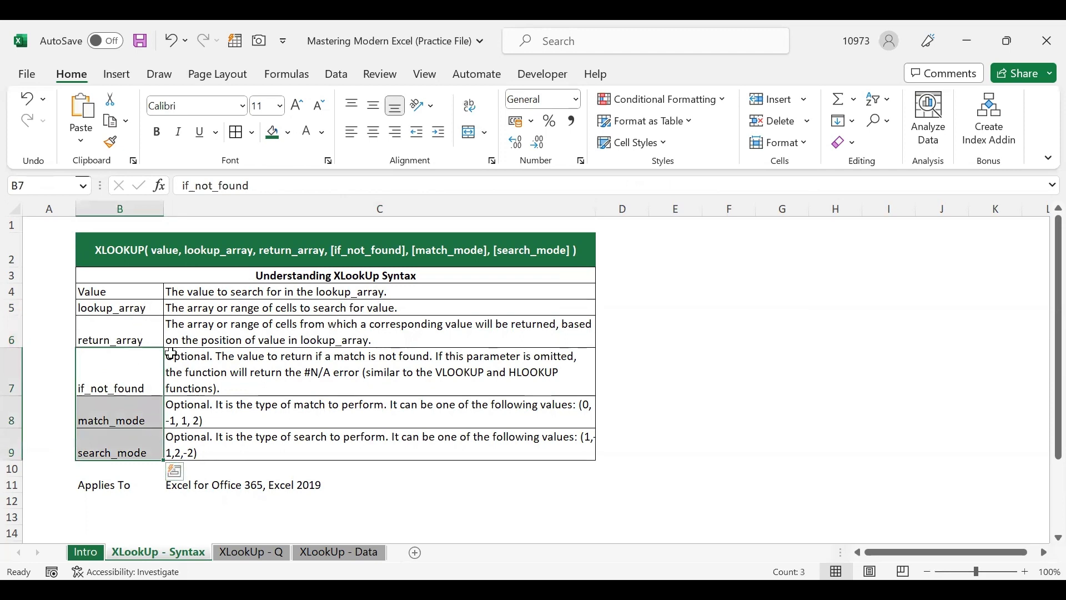
click(183, 377)
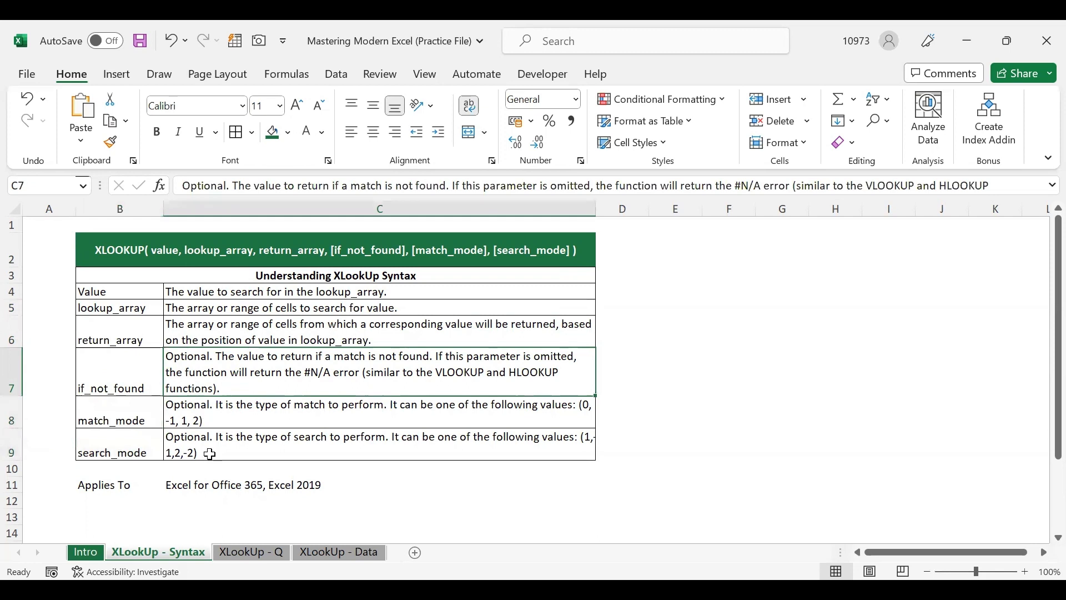
click(117, 484)
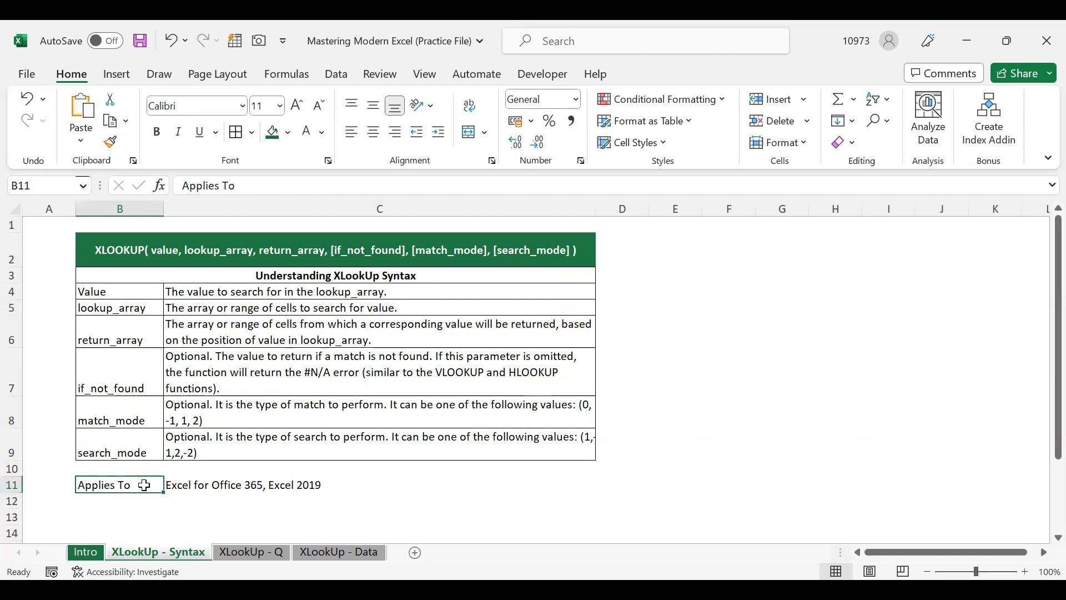
click(203, 485)
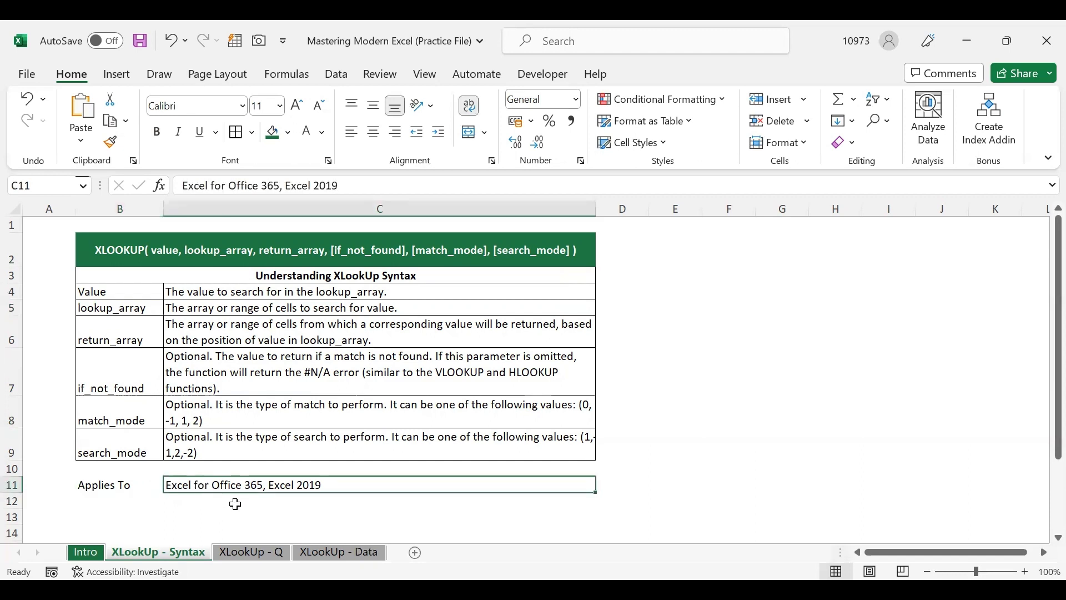
click(179, 516)
click(128, 516)
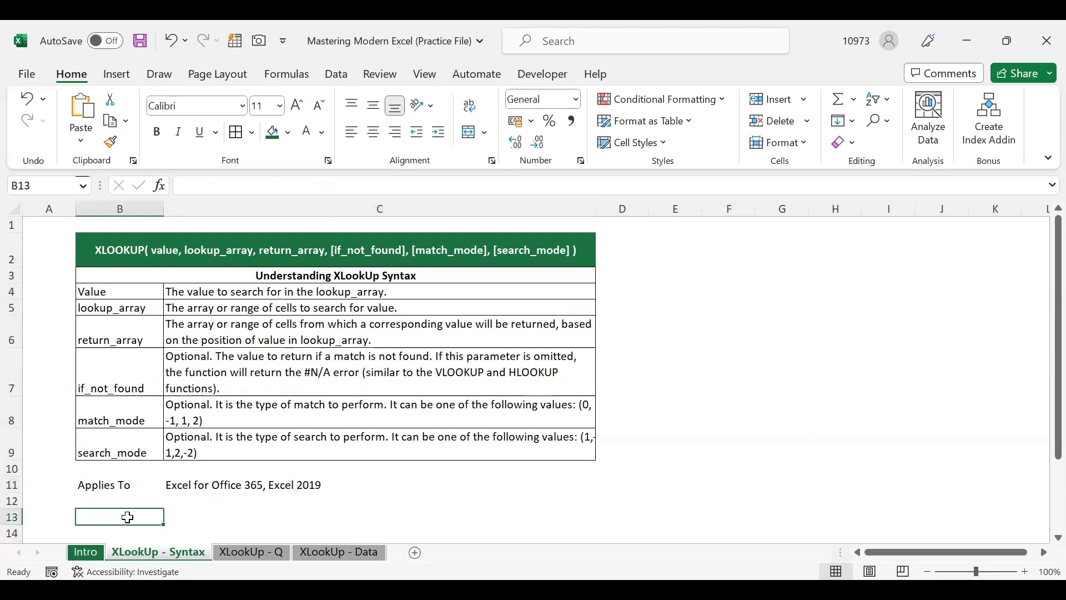
Compare the XLookUp - Q sheet with XLookUp - Data, read the A3 syntax line, and select B6
click(236, 551)
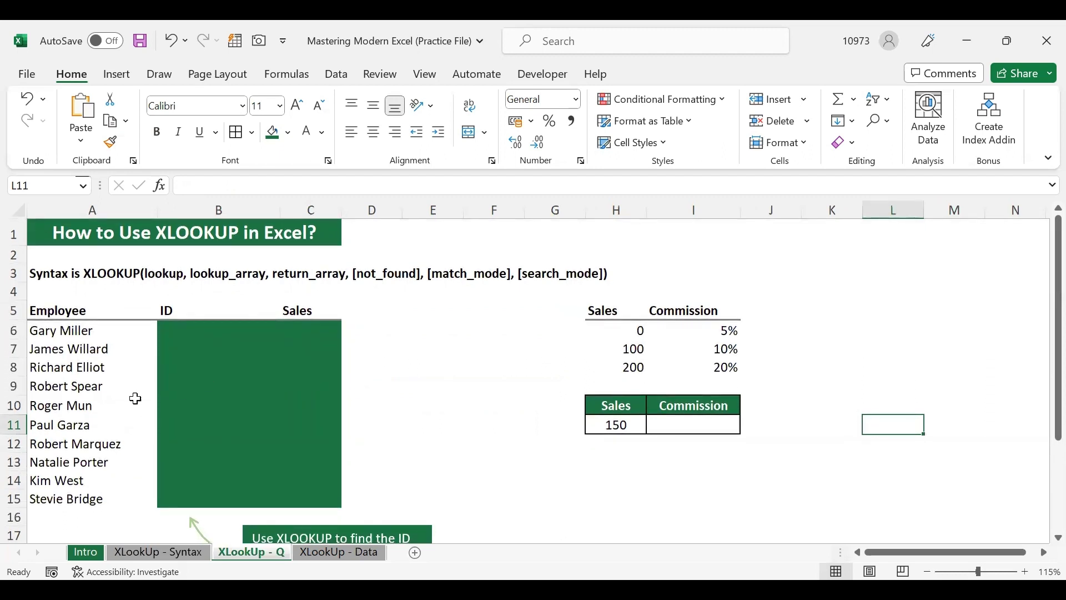
click(329, 554)
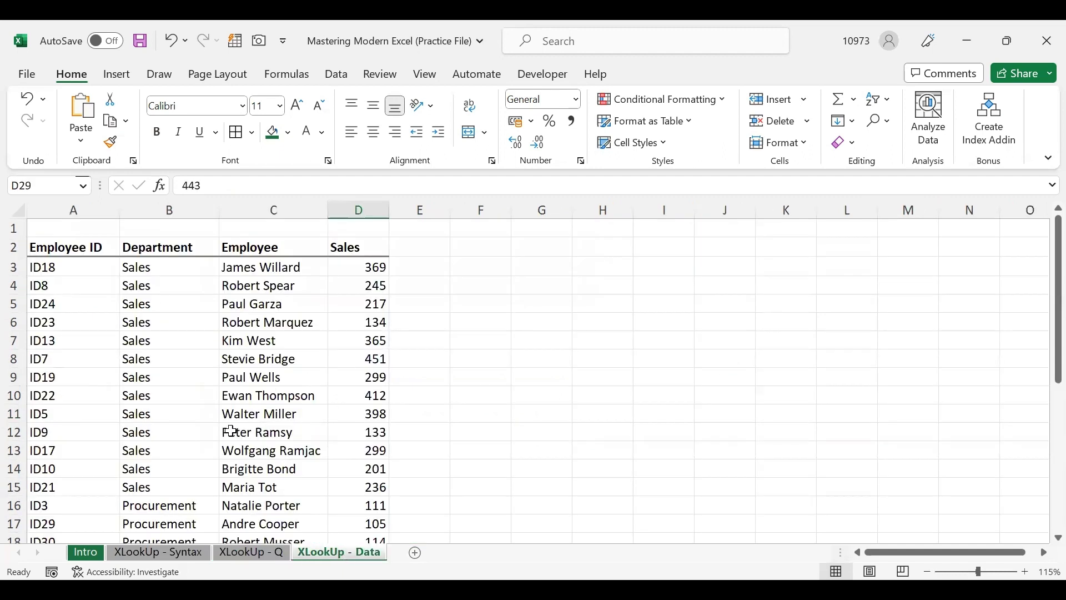
click(256, 555)
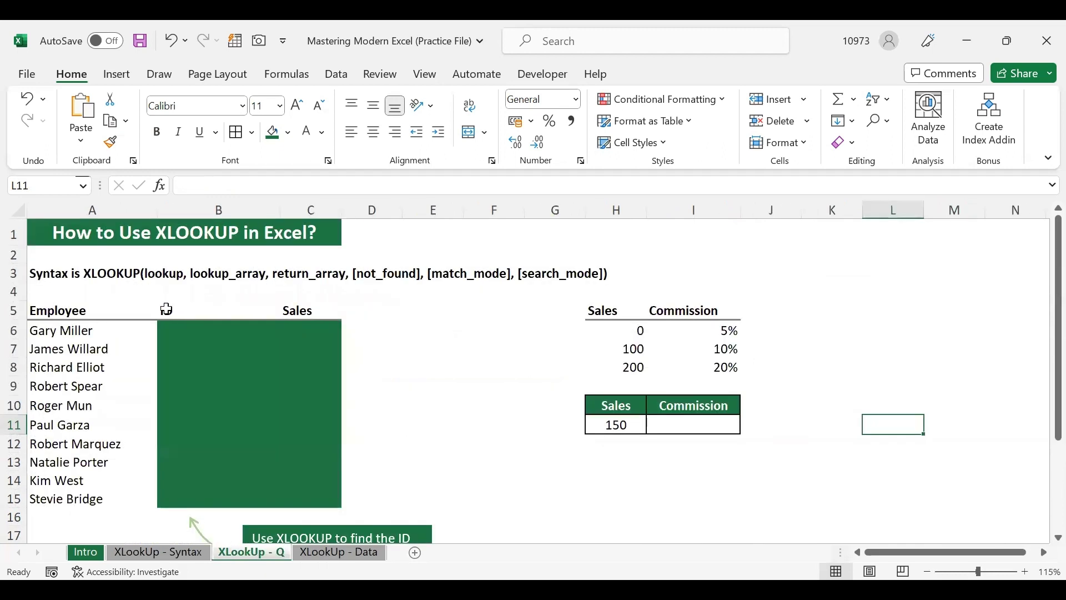
click(81, 273)
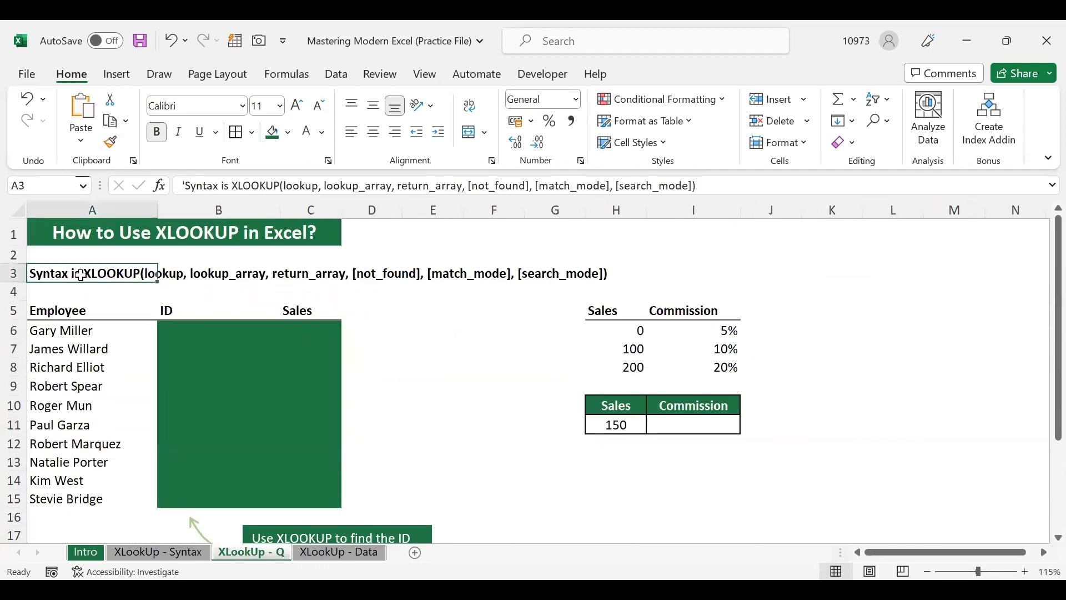
click(168, 276)
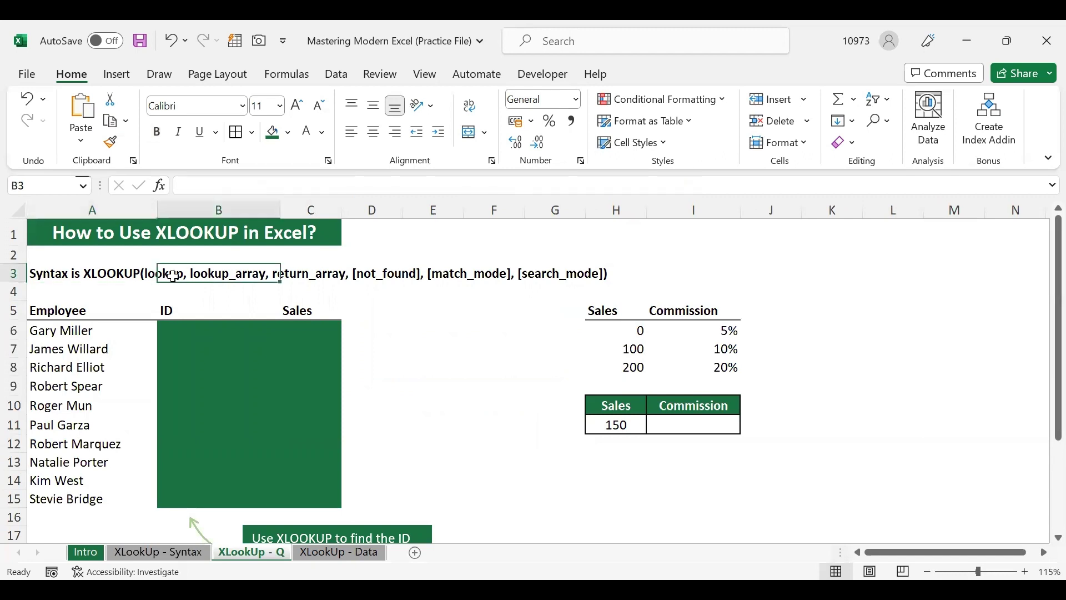
click(102, 273)
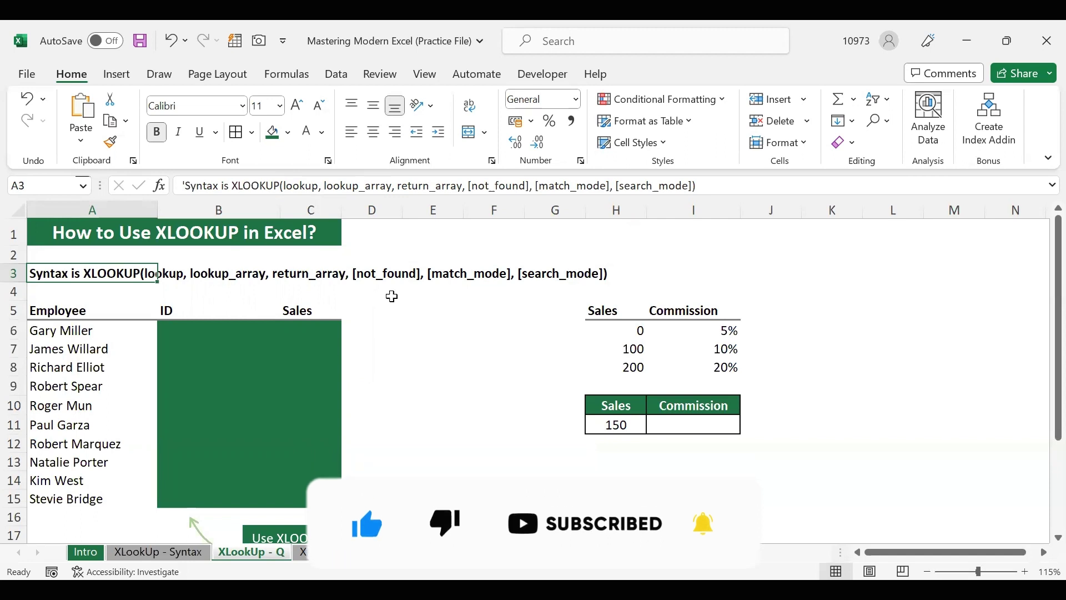
click(438, 389)
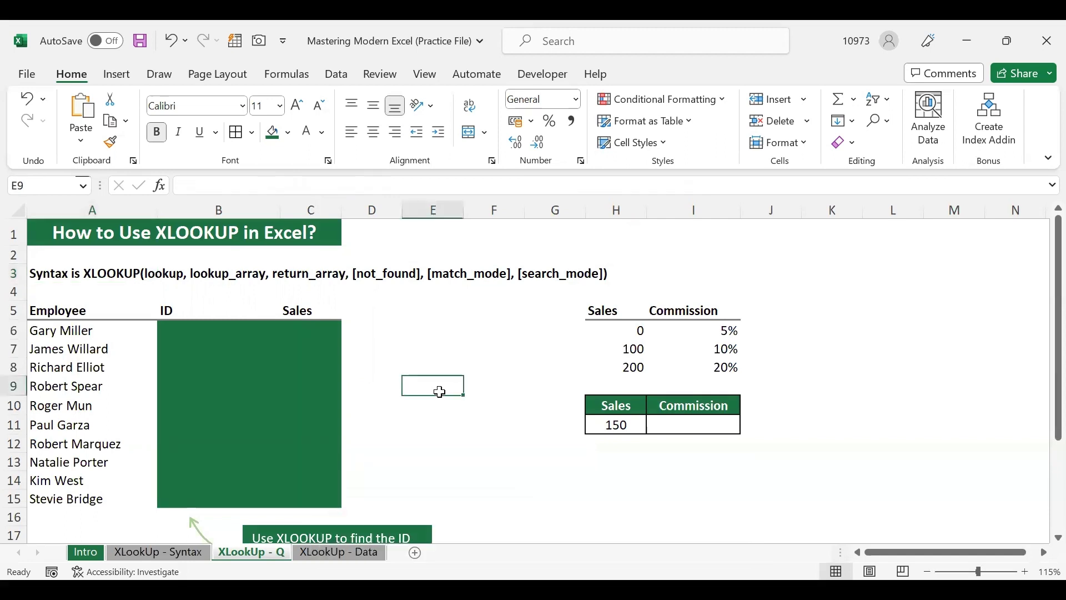
click(185, 332)
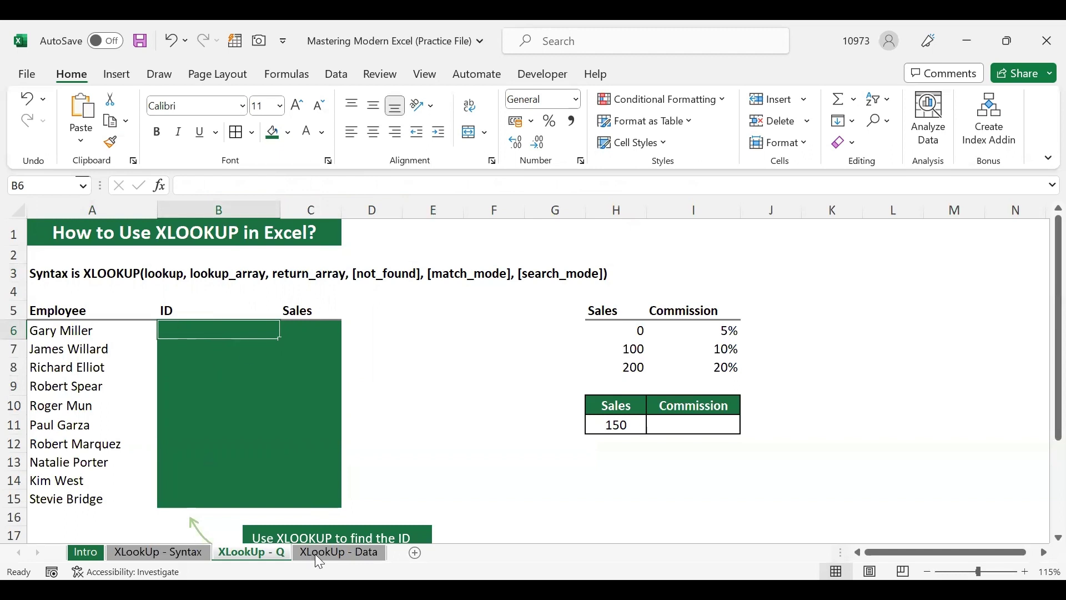
Check employee IDs and sales (134, 245, 299) on XLookUp - Data, then start =vlookup( in B6
click(339, 552)
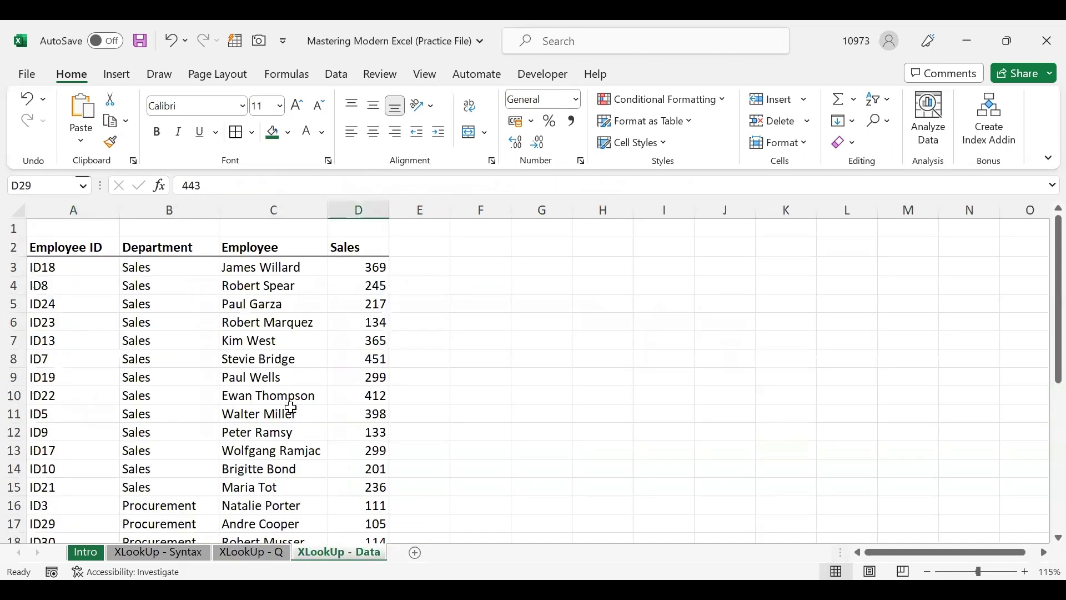
click(268, 551)
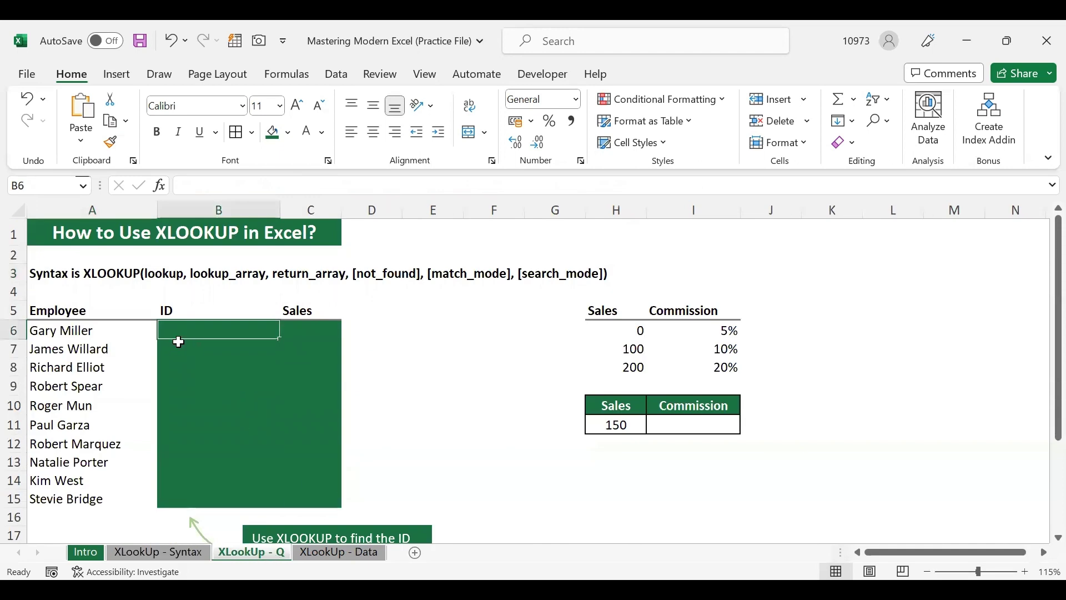
click(340, 552)
click(275, 369)
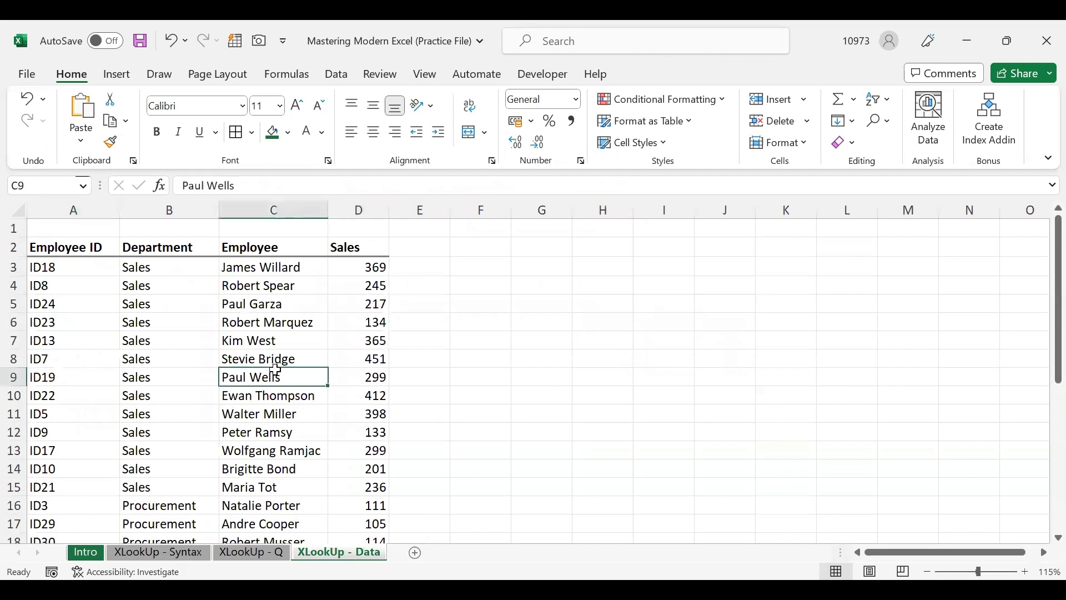
click(281, 319)
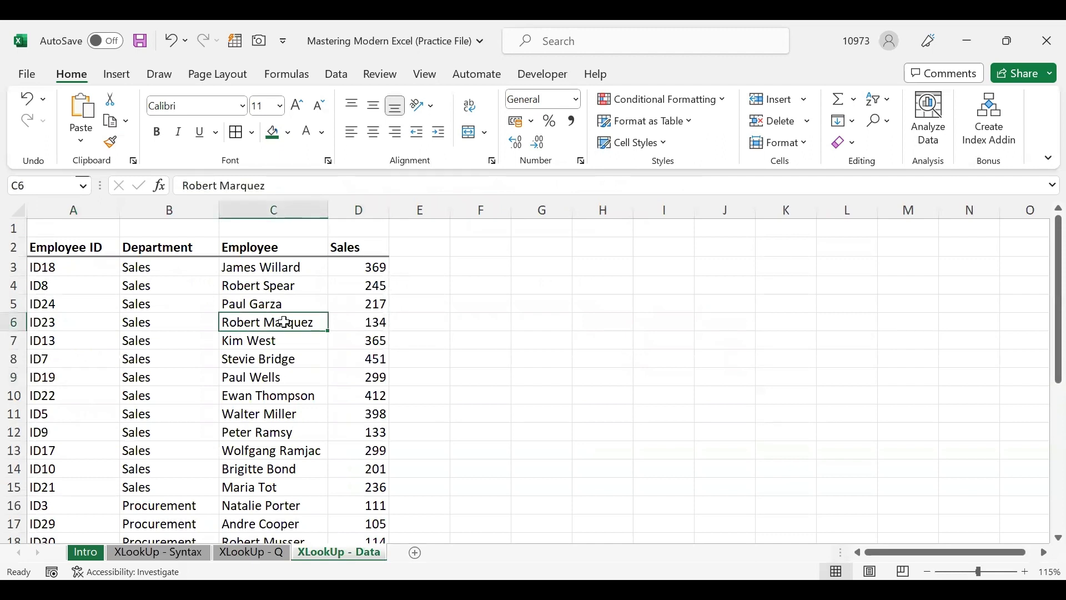
click(373, 323)
click(369, 285)
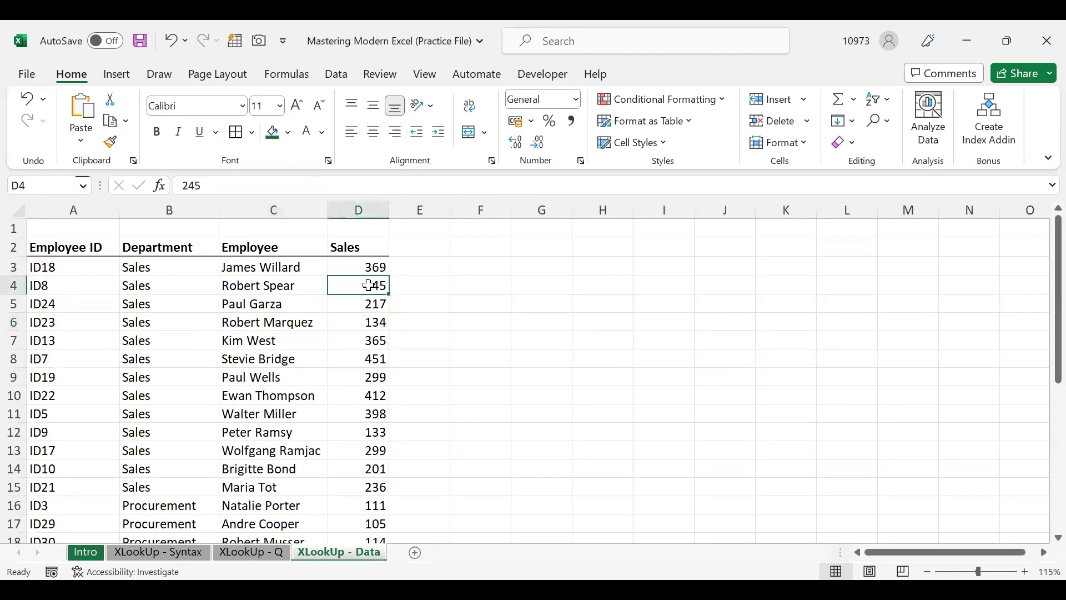
click(373, 380)
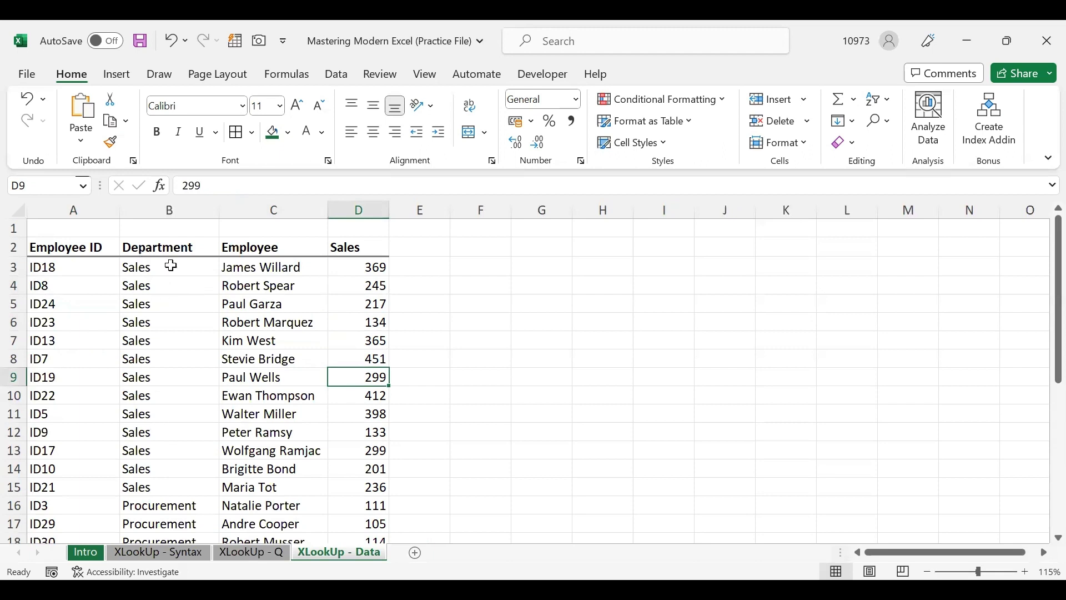
click(174, 359)
click(83, 315)
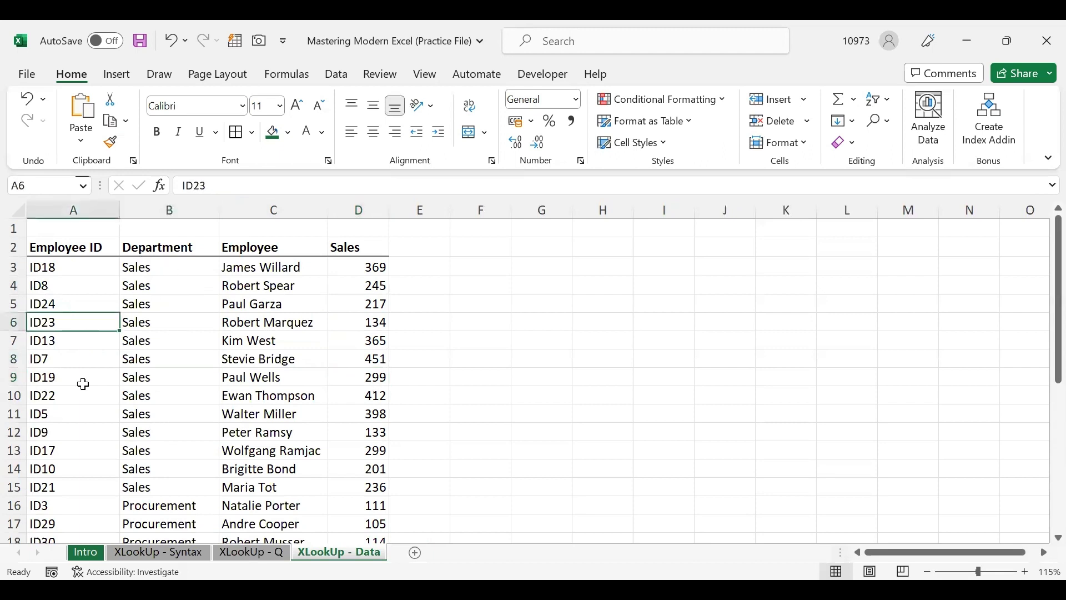
click(270, 321)
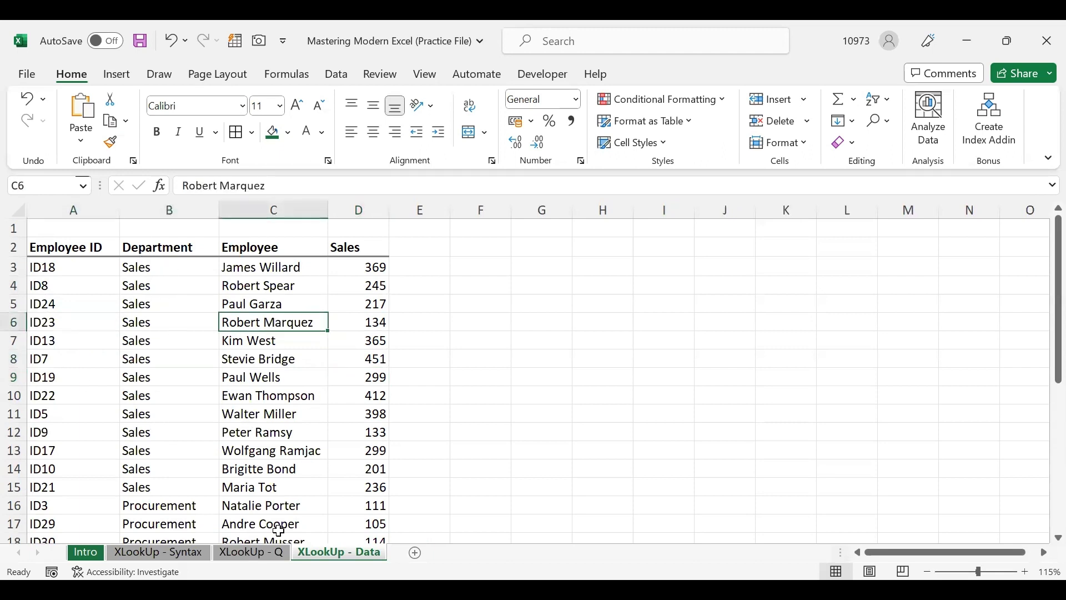
click(226, 551)
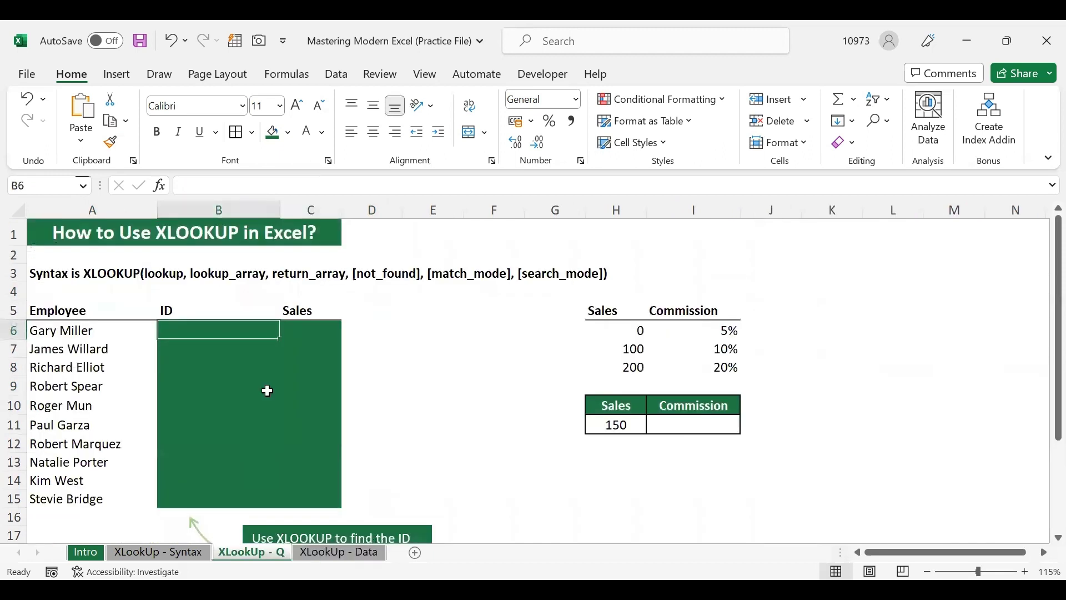
text(=)
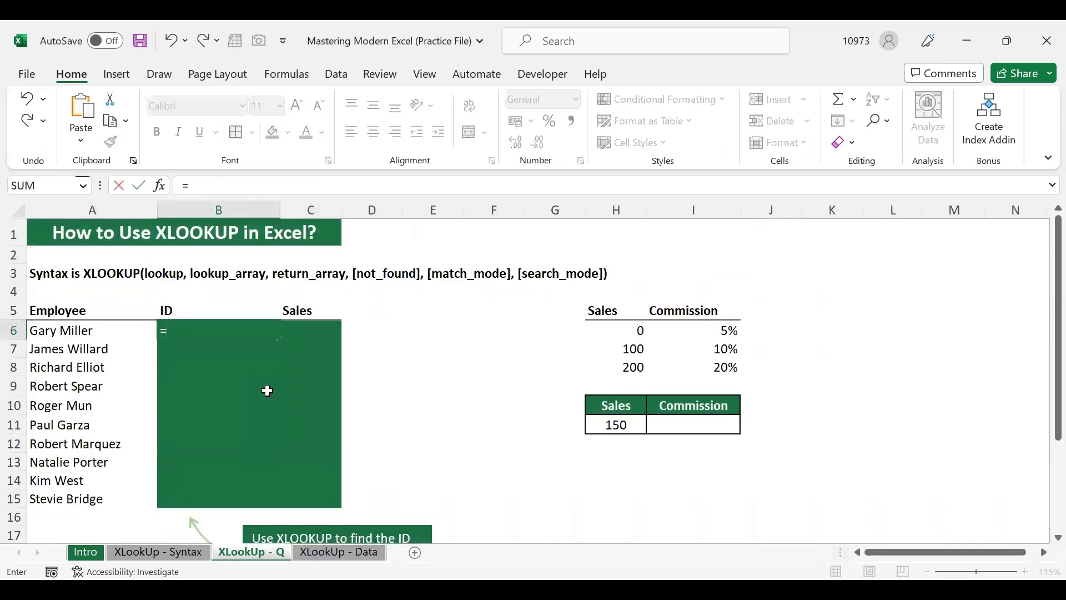
text(vlook)
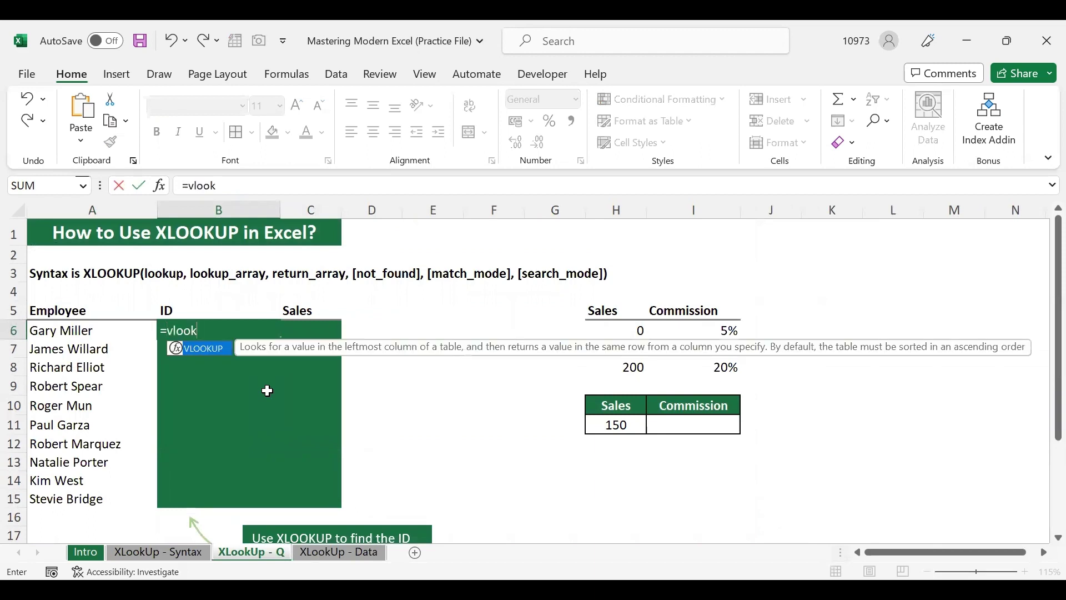
text(up()
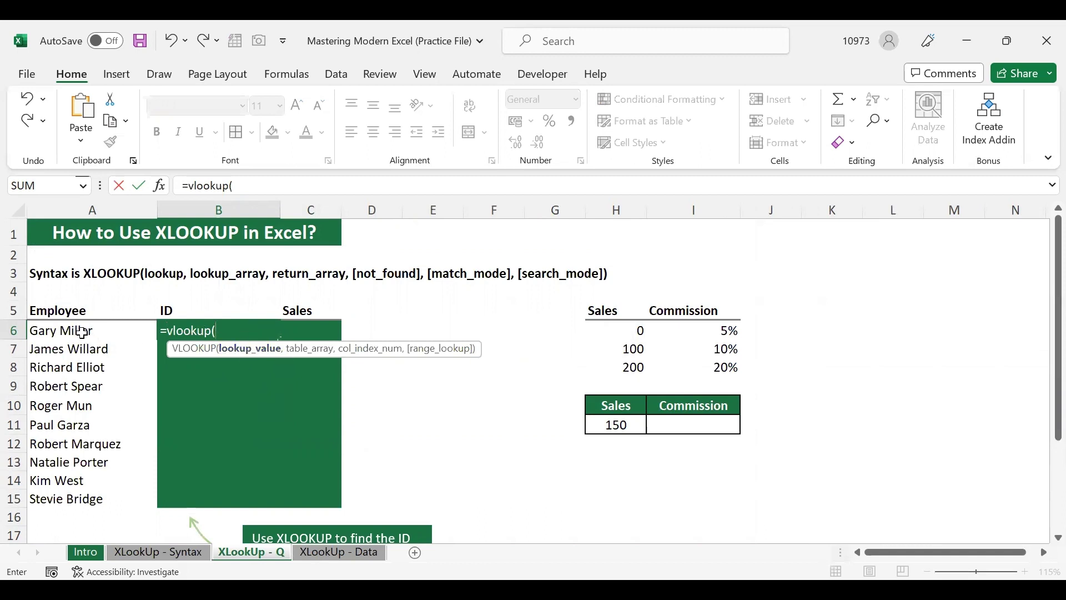
Give the VLOOKUP lookup value A6 and table 'XLookUp - Data'!A3:D33
click(82, 331)
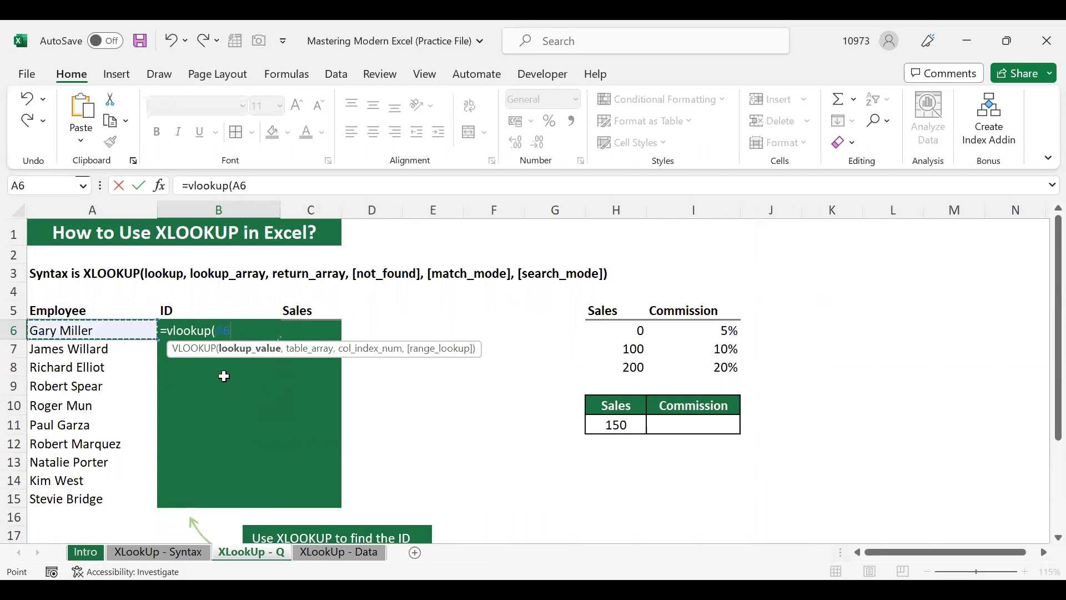
text(,)
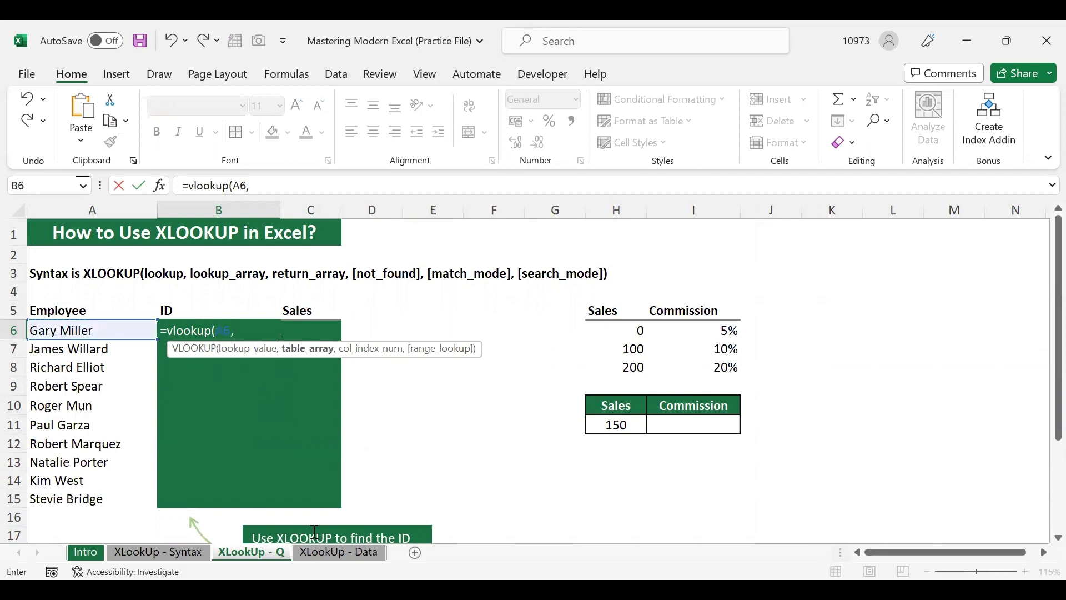
click(333, 551)
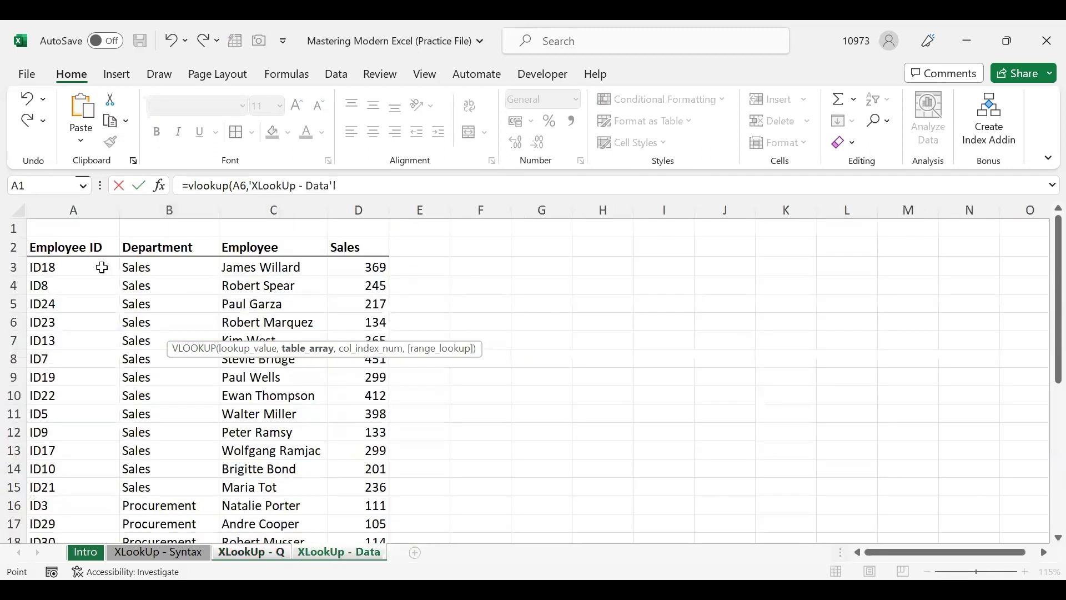
click(100, 267)
key(ctrl+shift+Right)
key(ctrl+shift+Down)
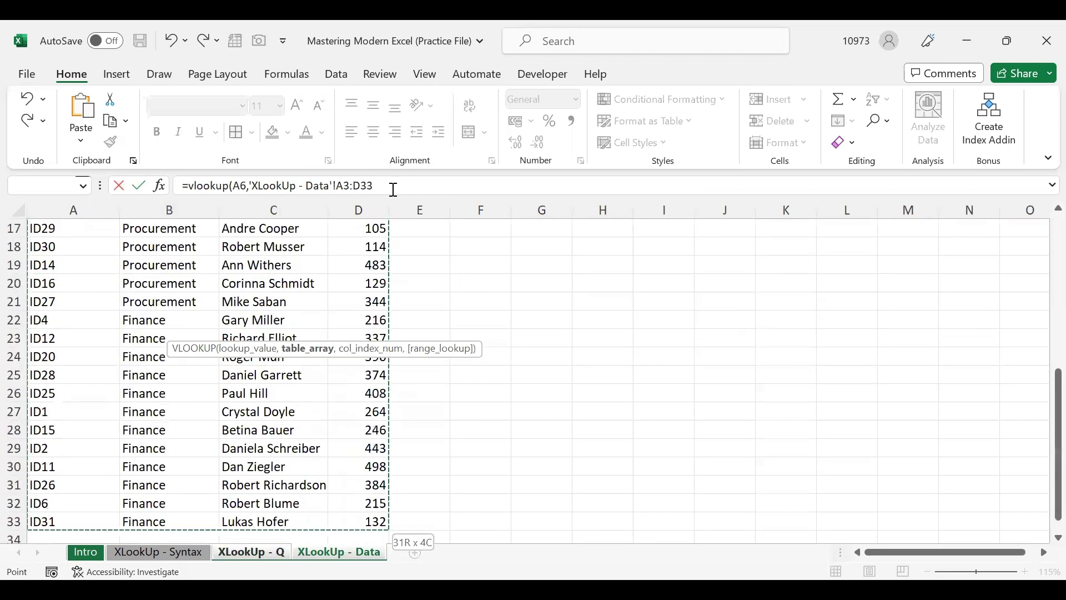
Finish the VLOOKUP with column 1 and FALSE exact match, which returns #N/A in B6
text(,)
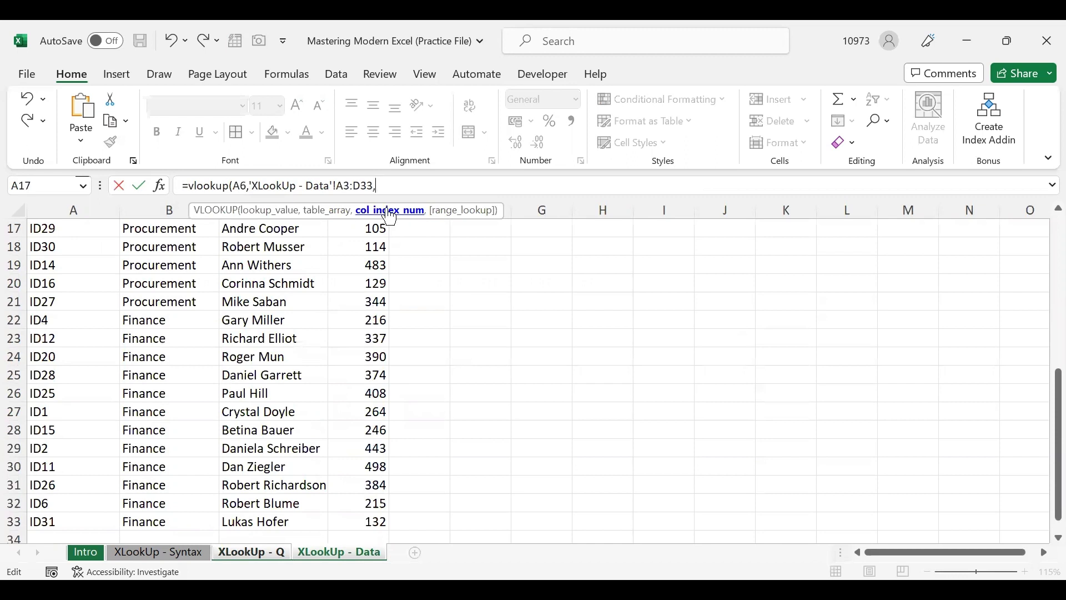
scroll(343, 245, up, 3)
scroll(343, 244, up, 3)
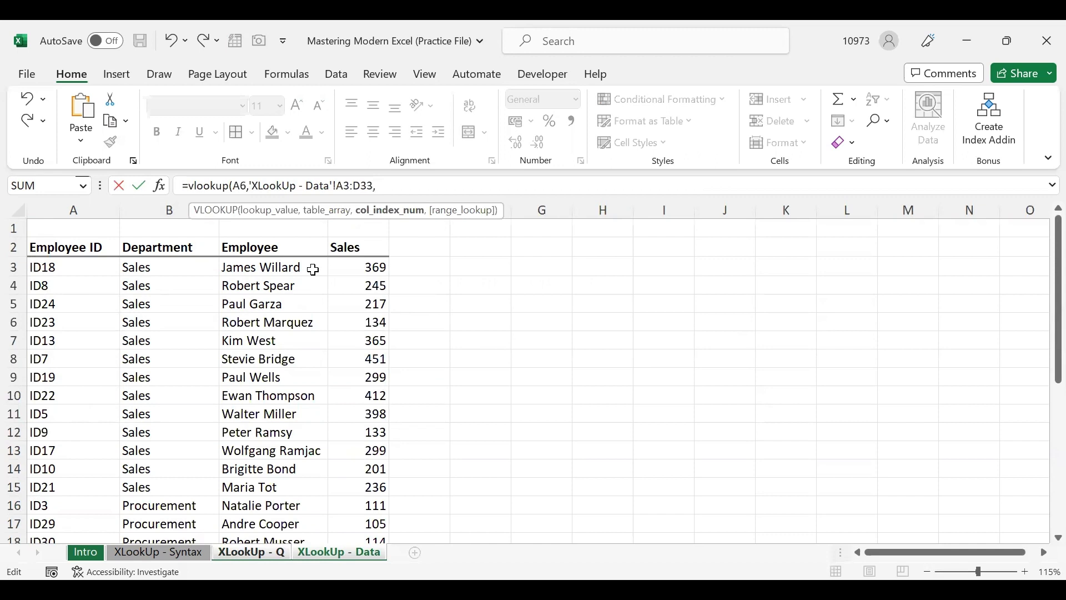
text(,)
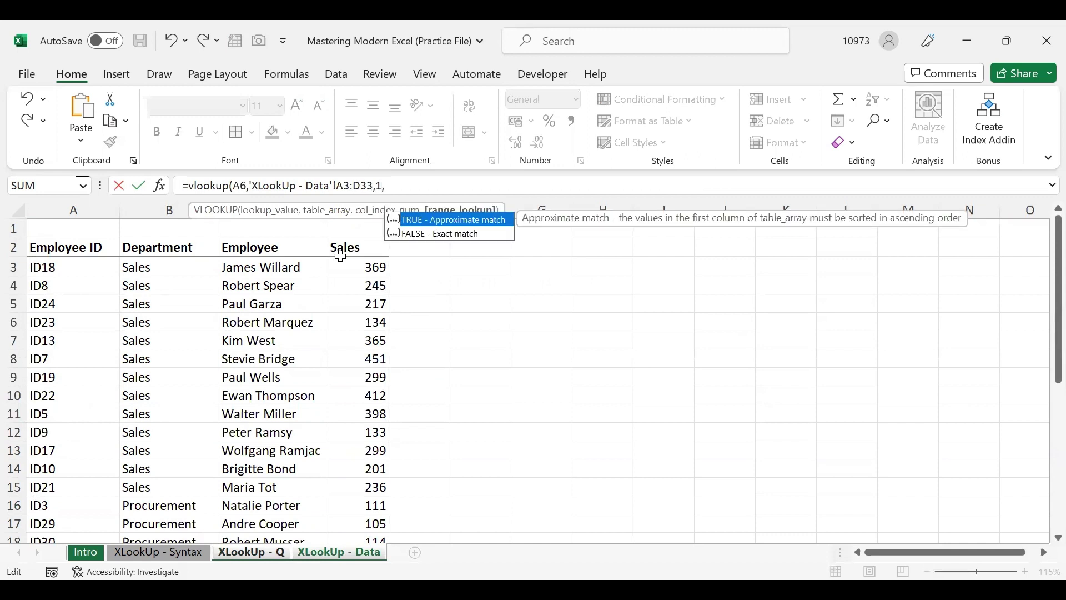
click(473, 233)
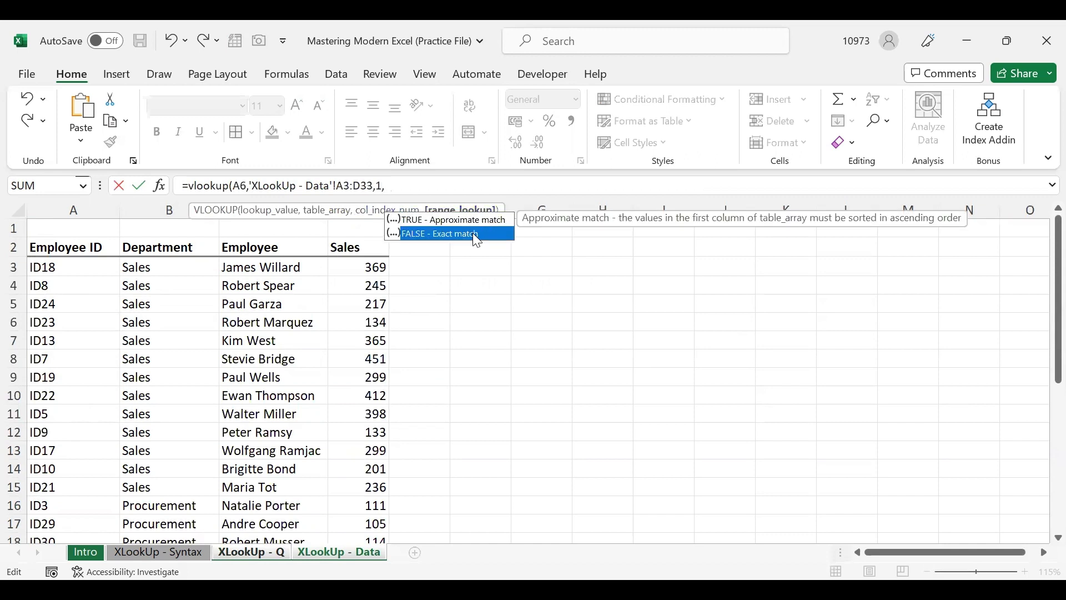
double_click(473, 234)
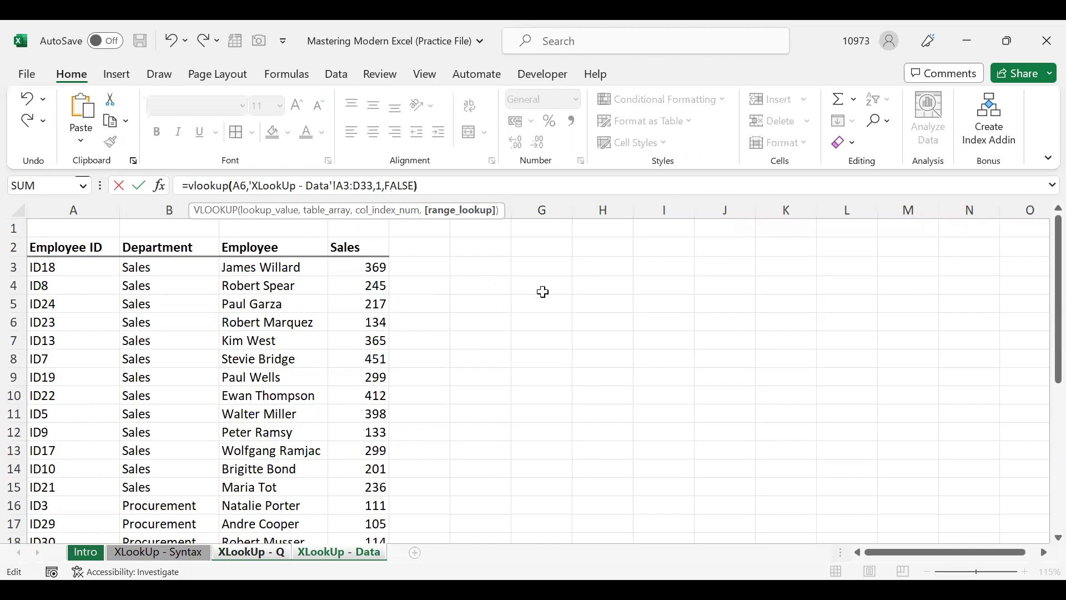
key(Return)
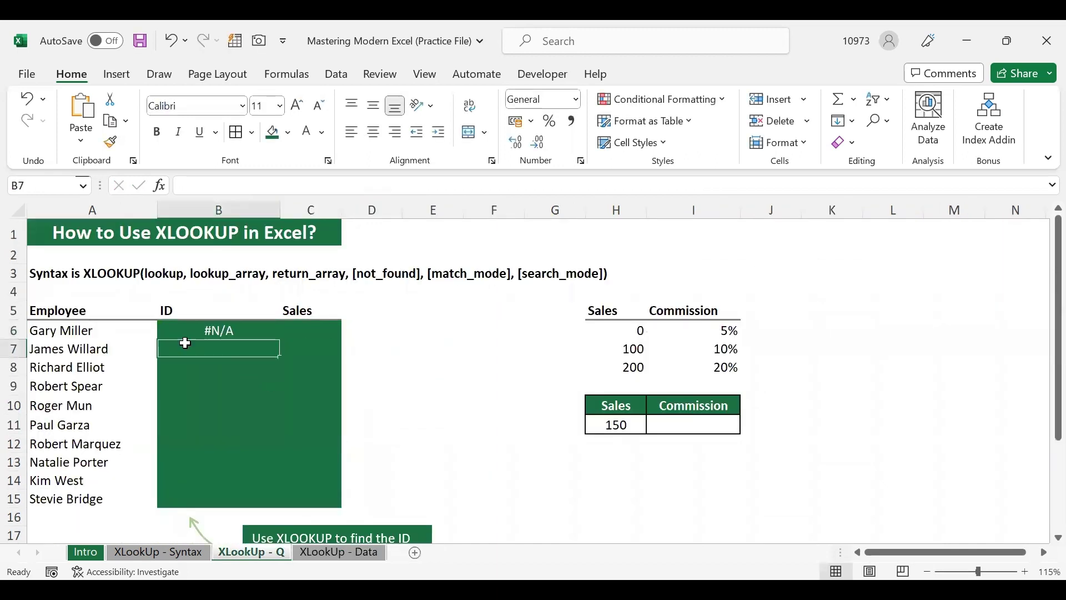
click(175, 332)
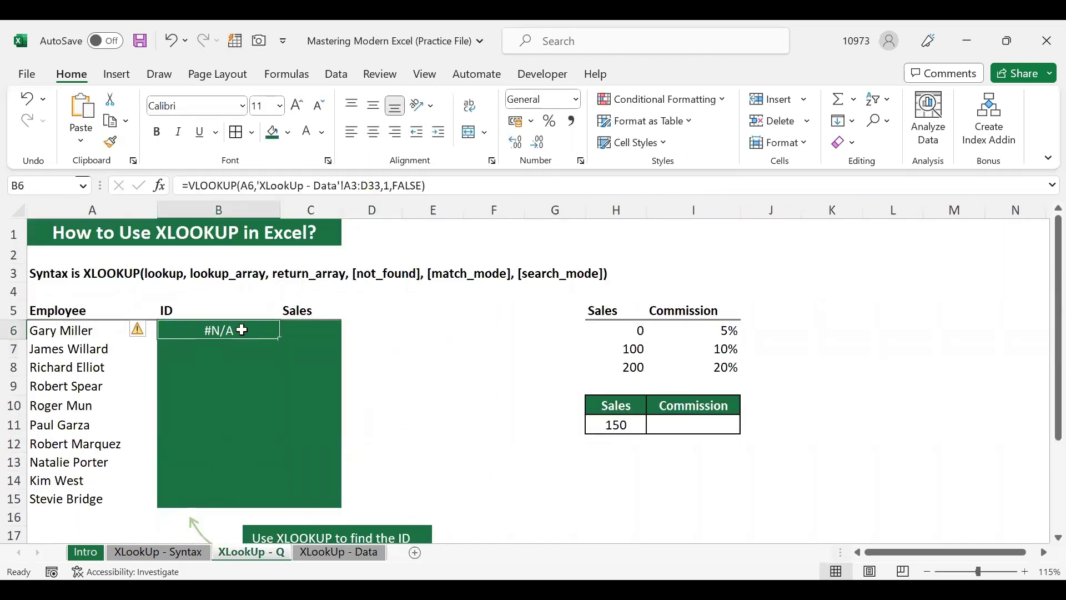
click(341, 553)
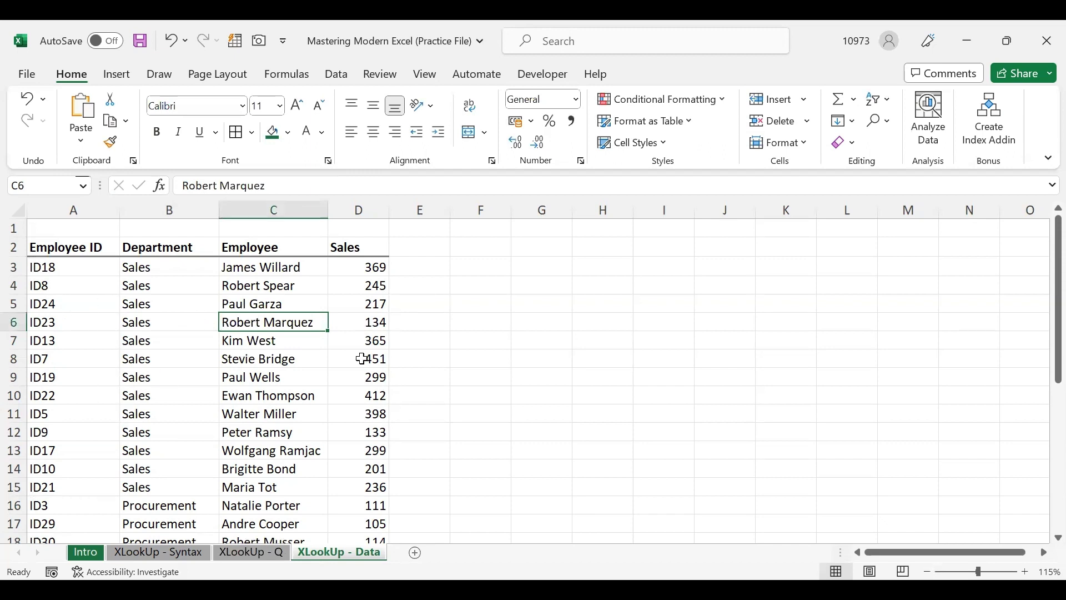
click(374, 334)
click(359, 280)
click(362, 412)
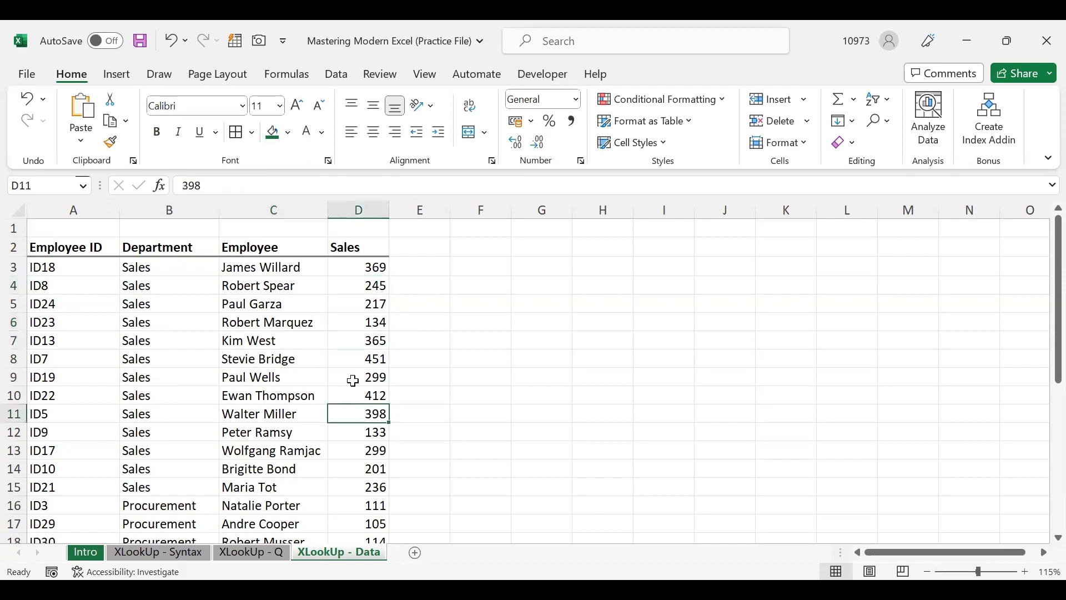
click(90, 377)
click(93, 413)
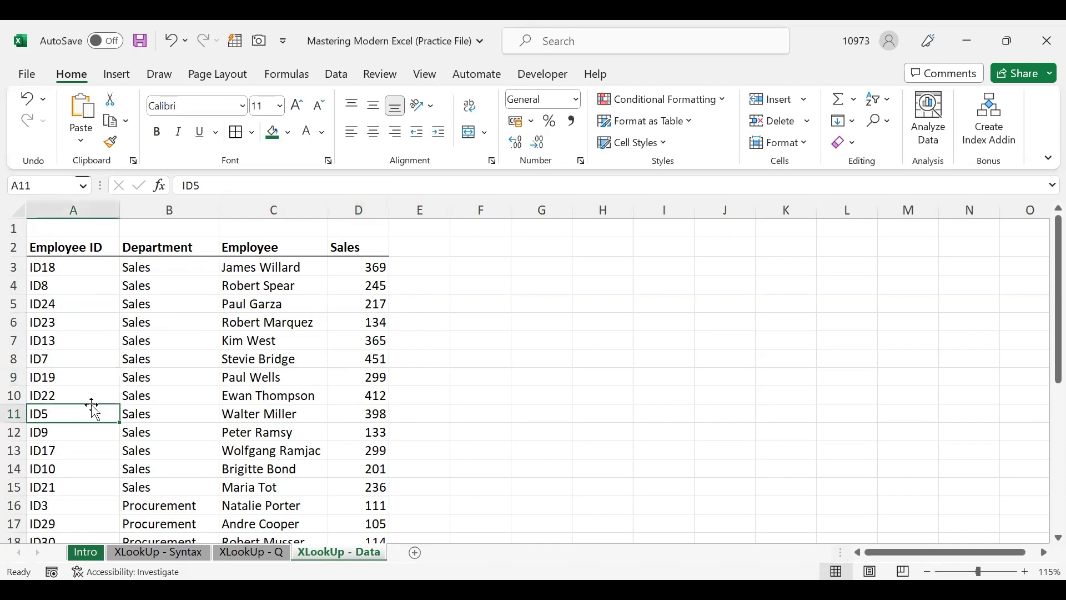
click(84, 342)
click(97, 282)
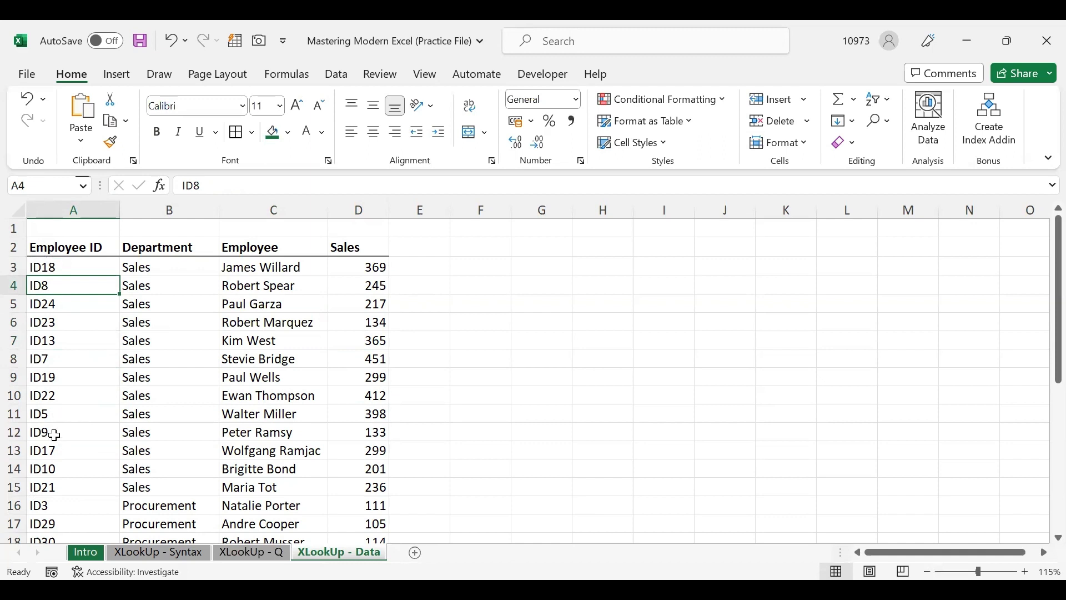
click(250, 553)
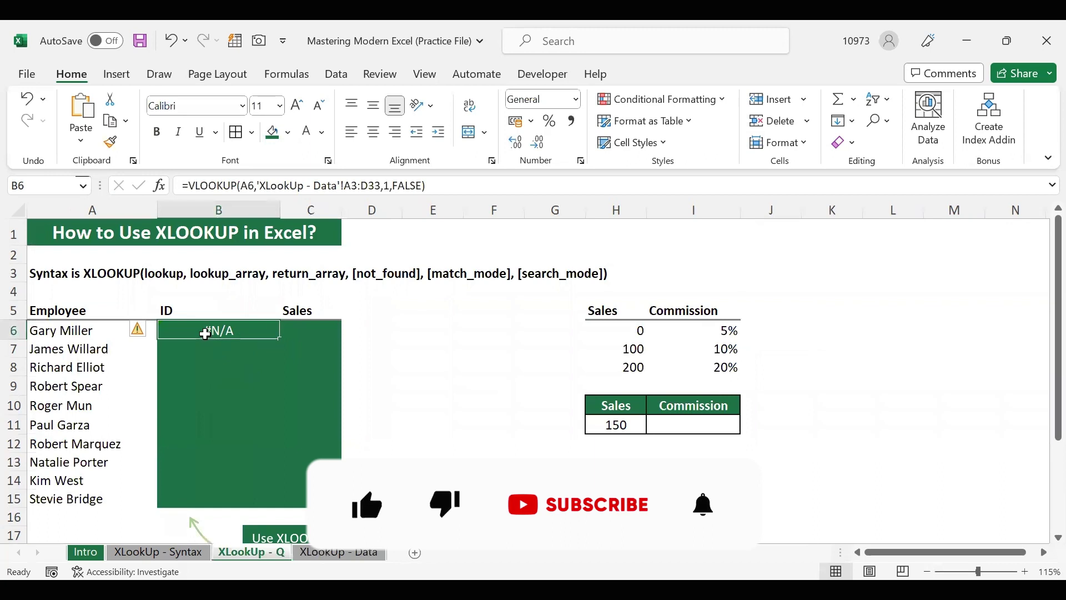
Clear B6 and start =XLOOKUP(A6, with the lookup array beginning at C3 on XLookUp - Data
key(Delete)
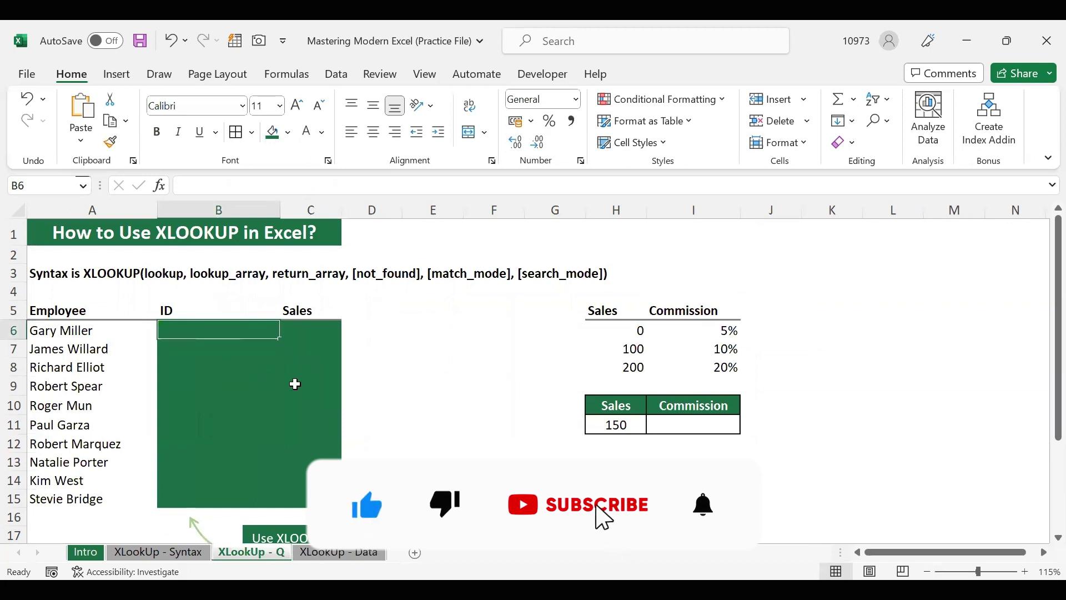
text(=)
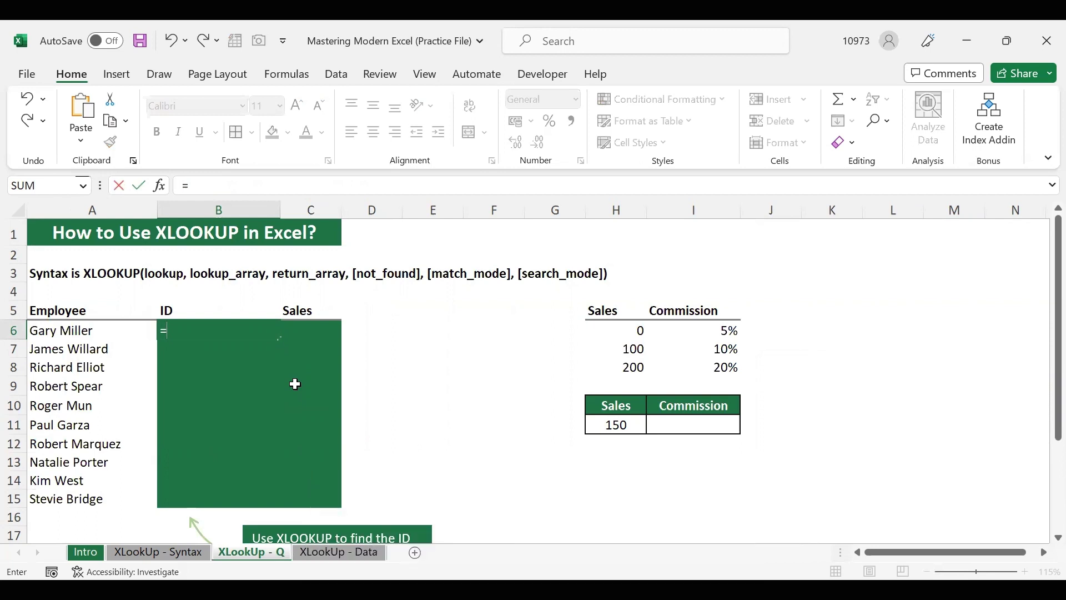
text(Xlook)
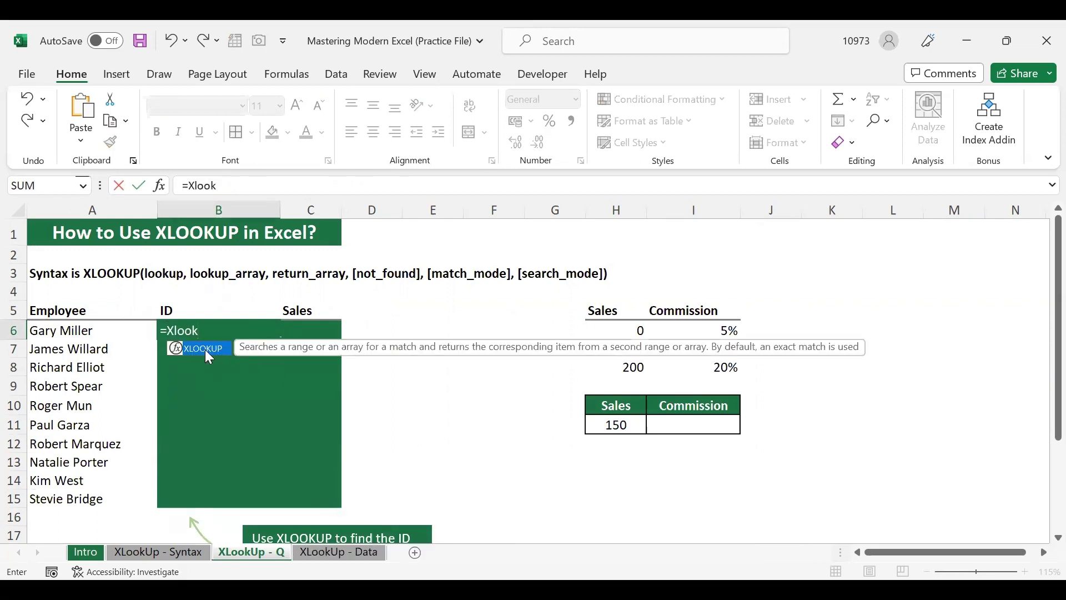
double_click(209, 357)
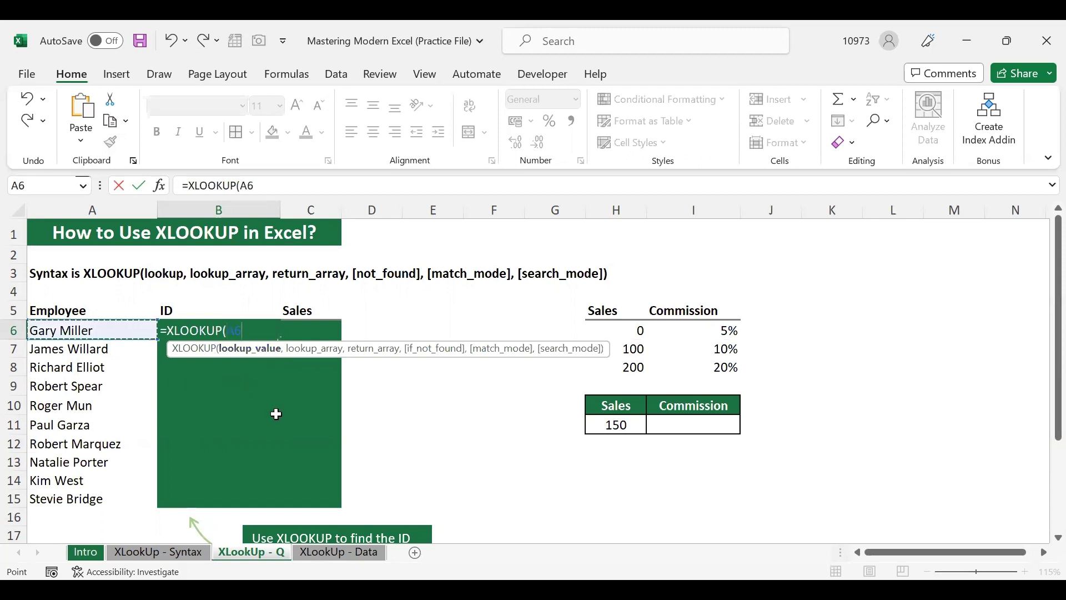
text(,)
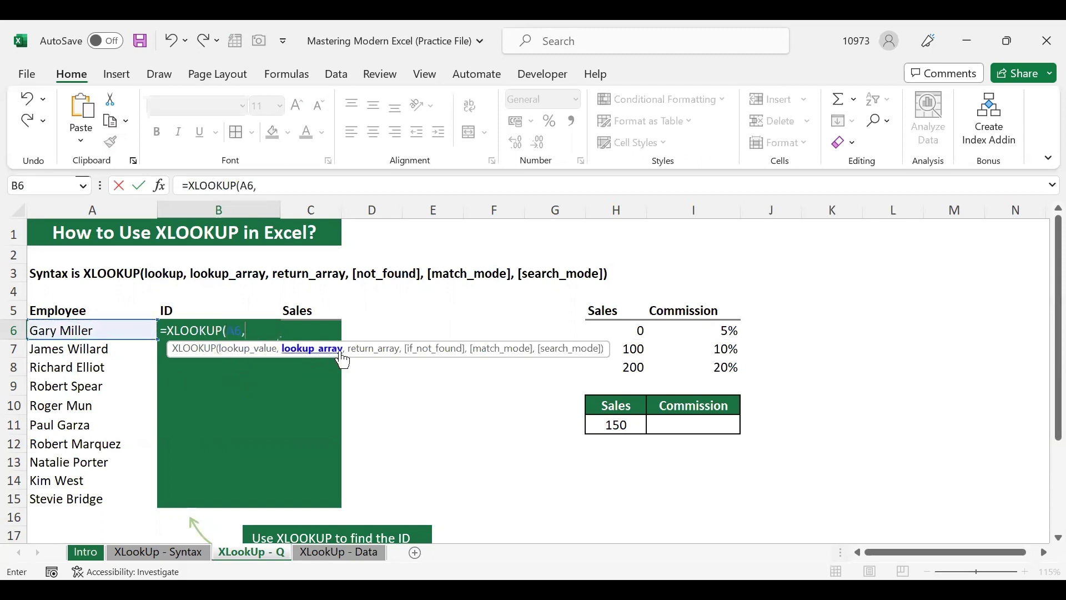
click(336, 554)
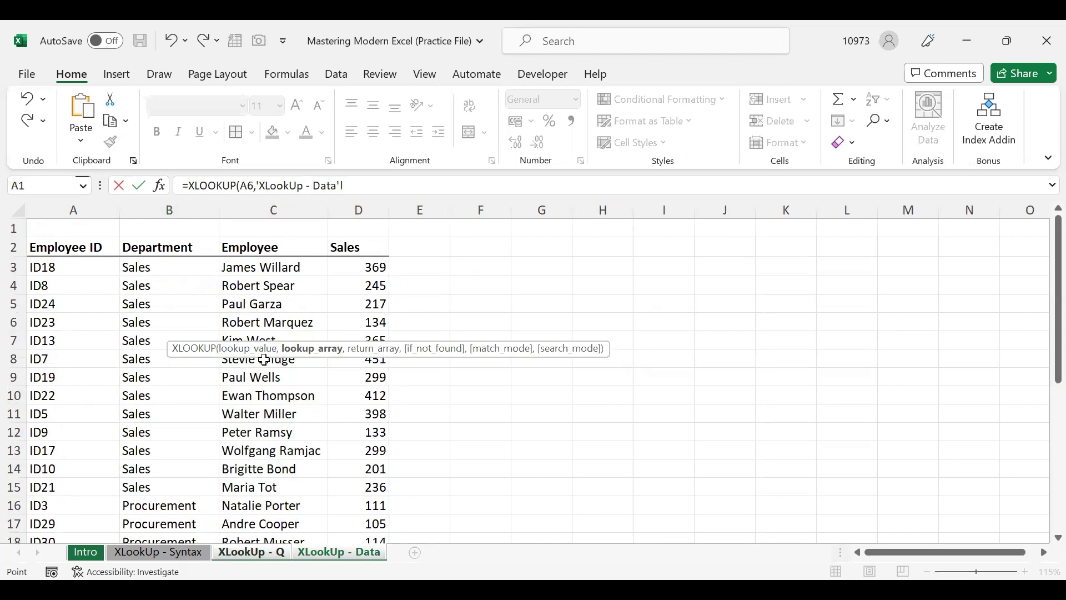
click(302, 268)
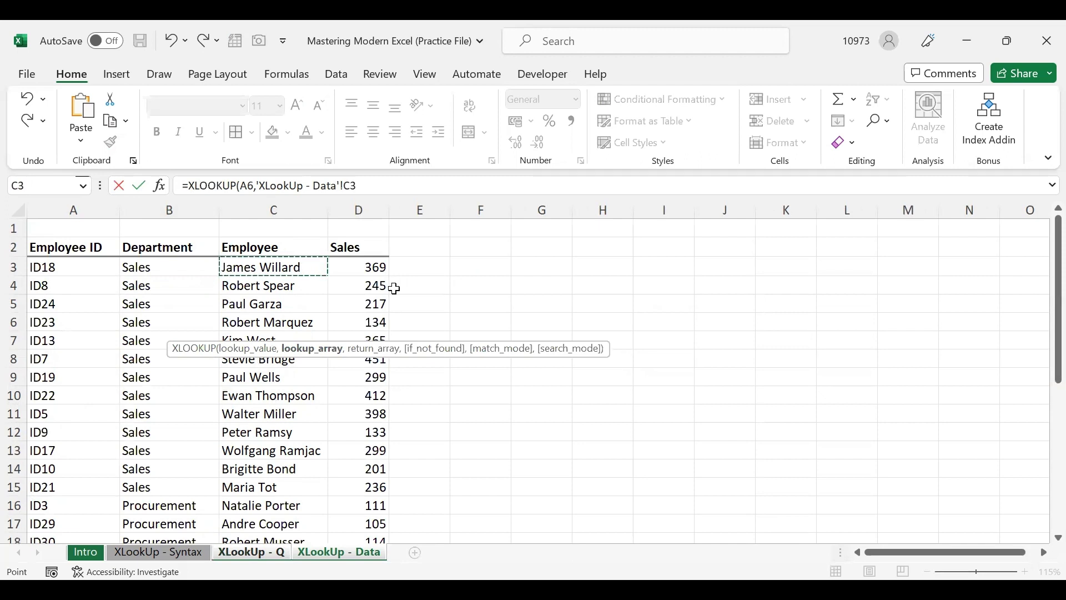
Complete the XLOOKUP with lookup array C3:C33 and return array A3:A33, yielding ID4
key(ctrl+shift+Down)
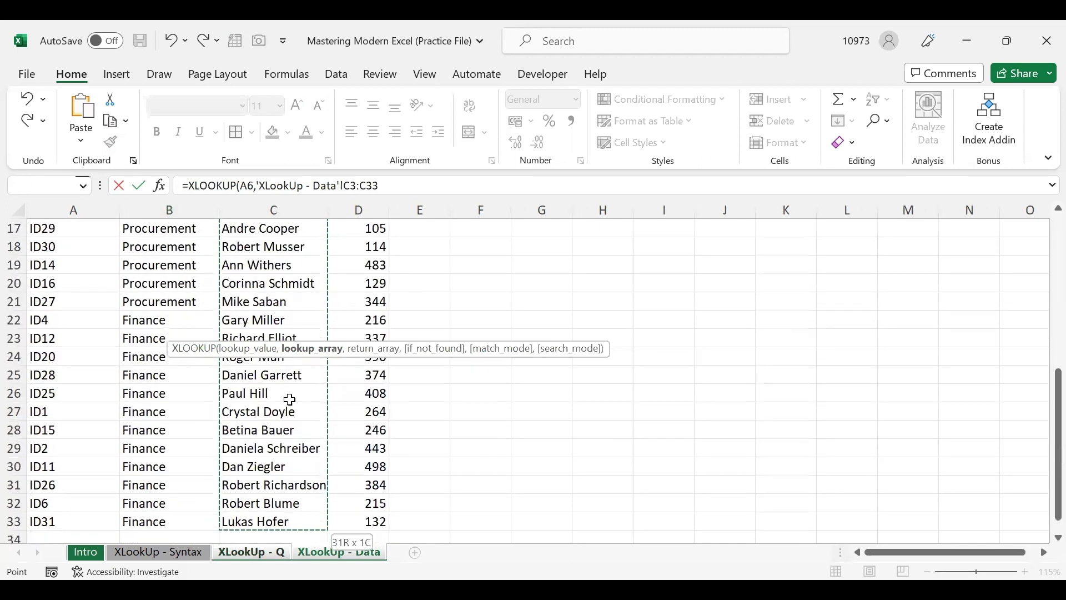
scroll(289, 398, up, 4)
scroll(290, 398, up, 2)
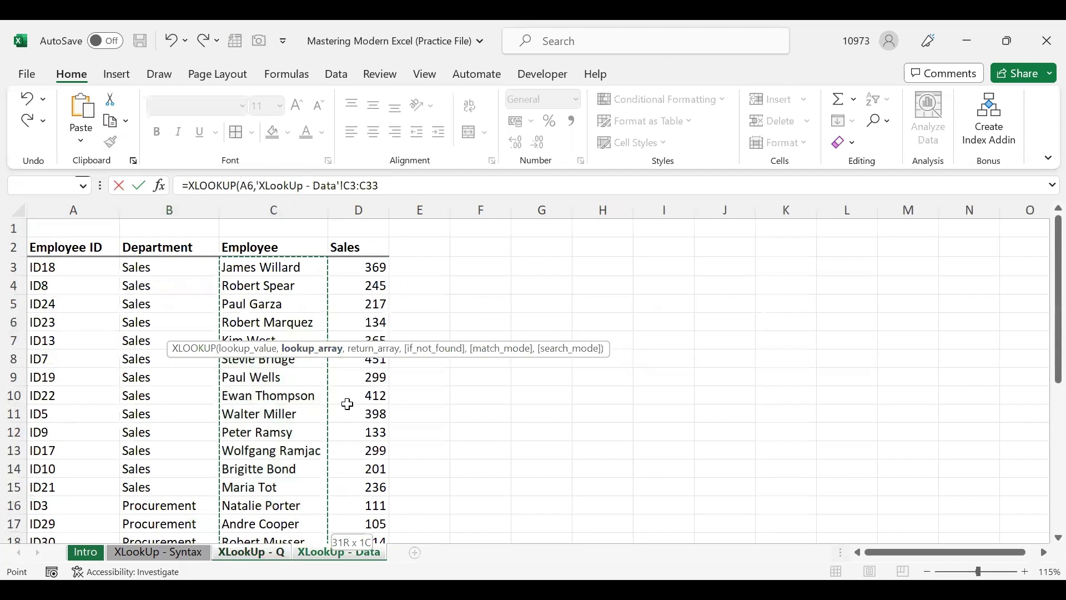
text(,)
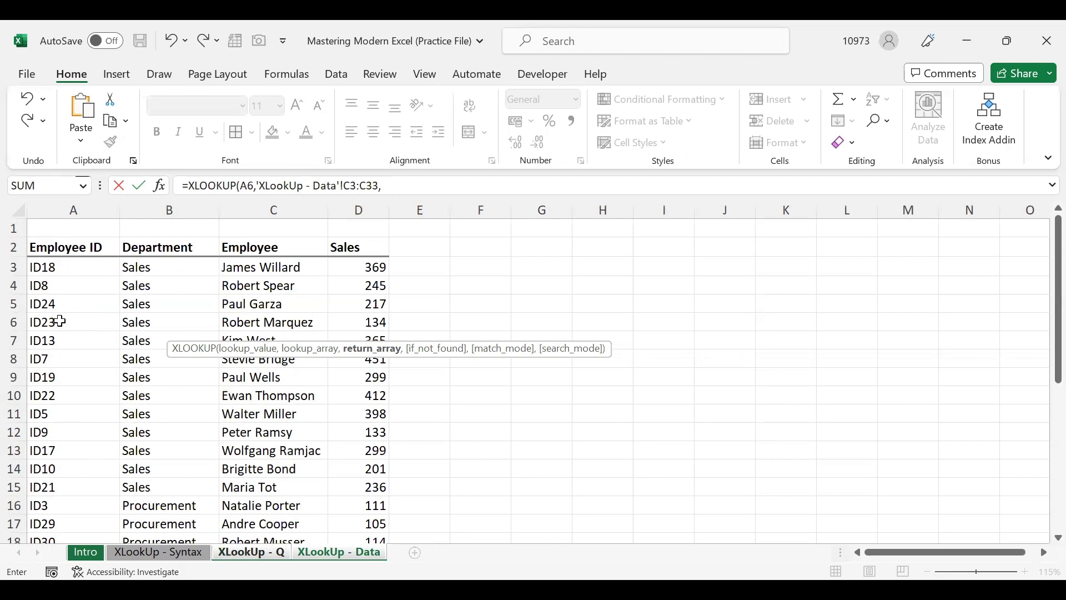
click(79, 270)
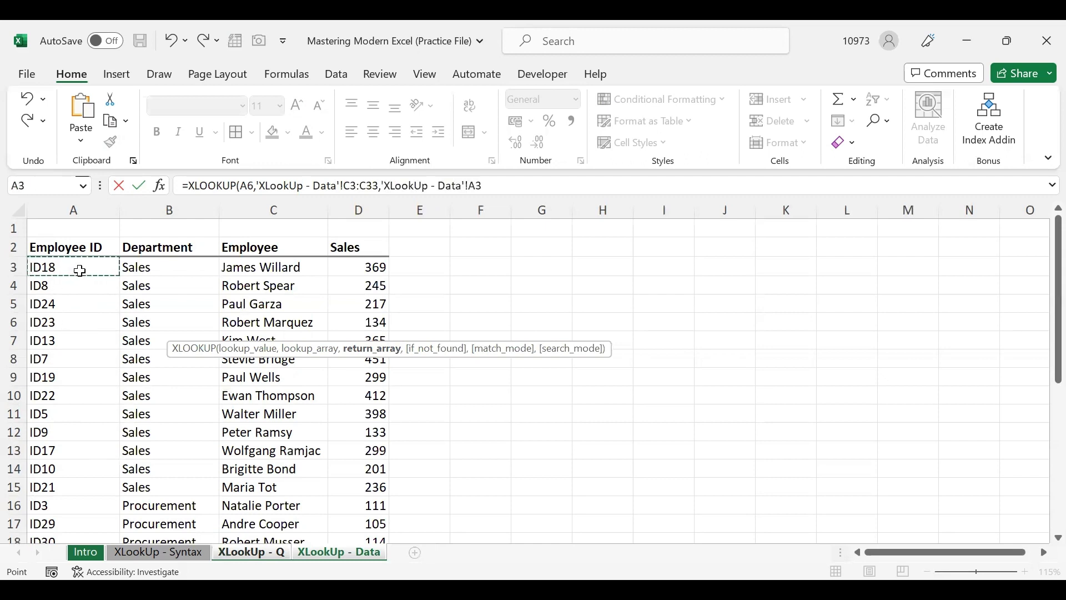
key(ctrl+shift+Down)
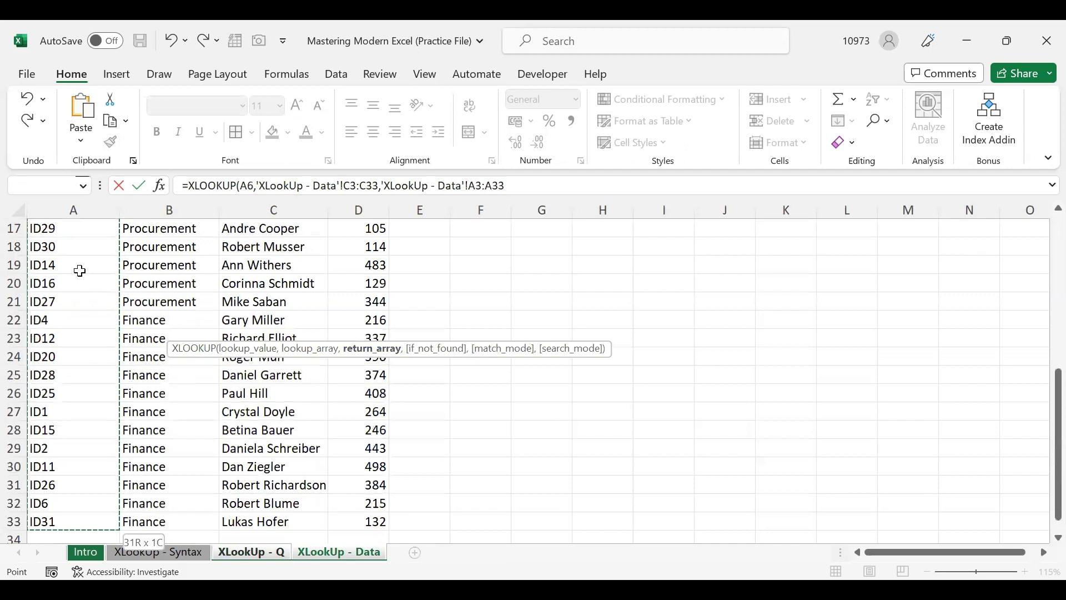
text(,)
scroll(79, 270, up, 5)
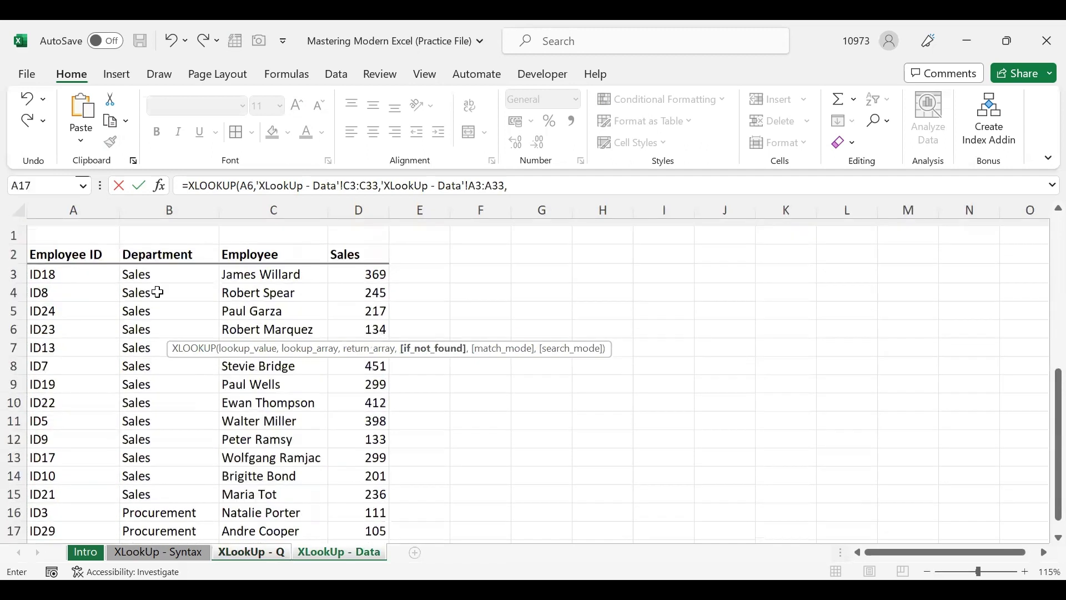
key(BackSpace)
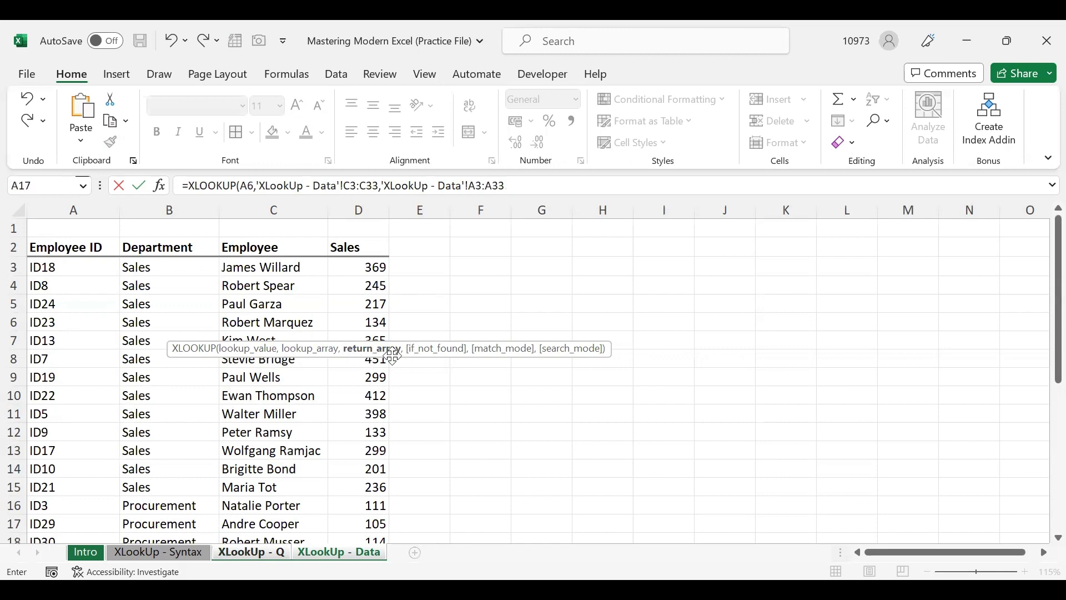
text())
key(Return)
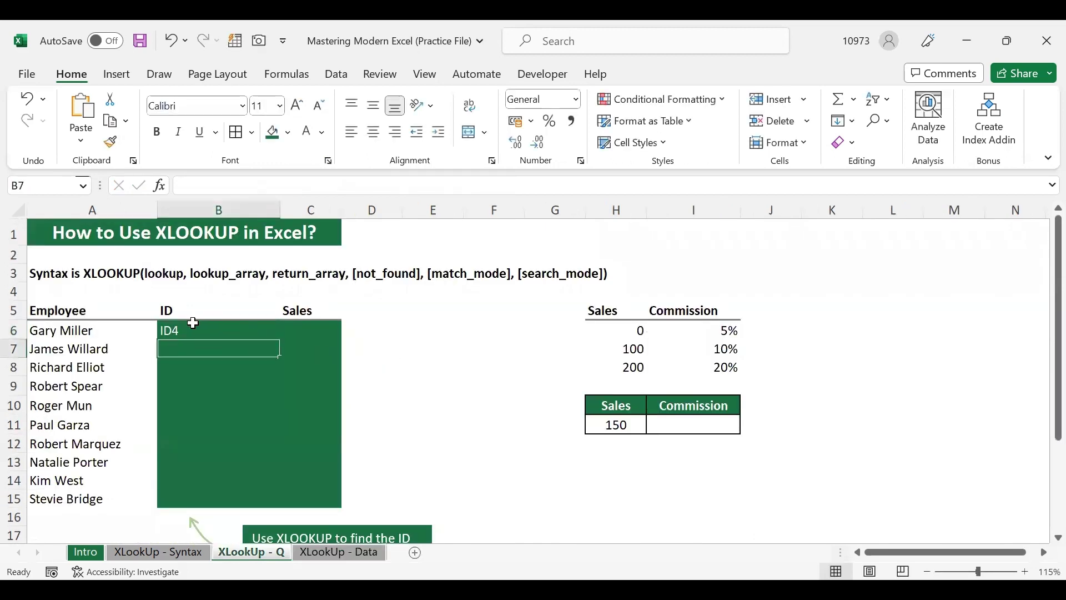
click(193, 325)
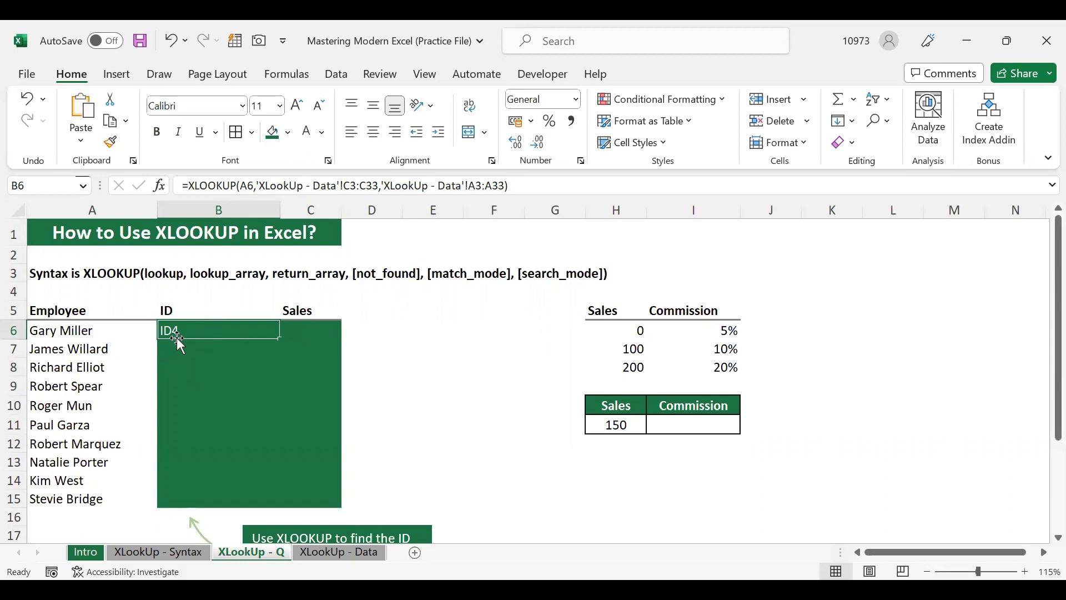
click(345, 553)
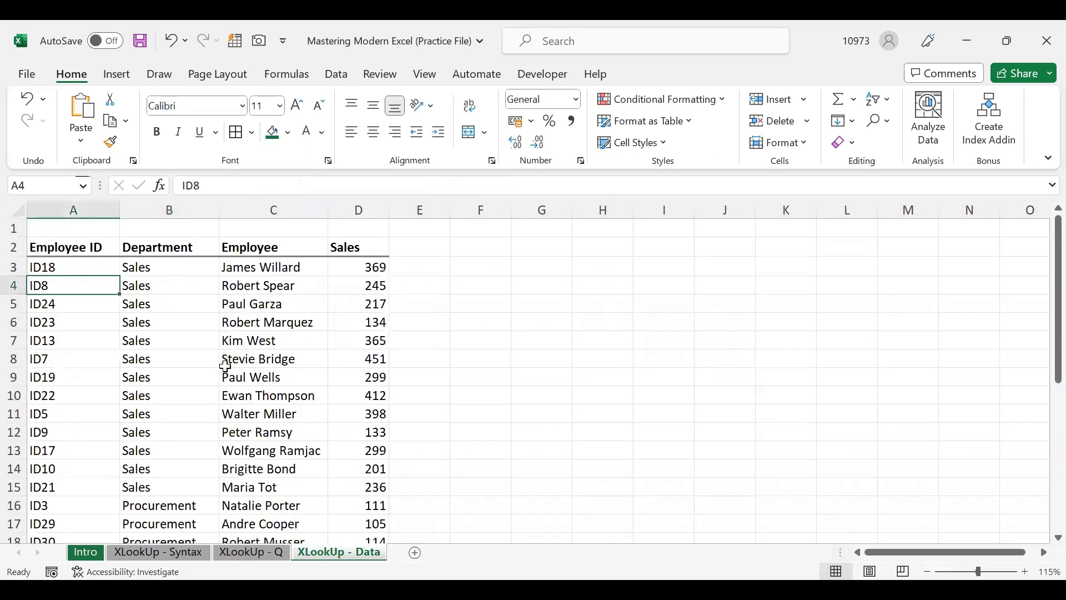
scroll(249, 363, down, 5)
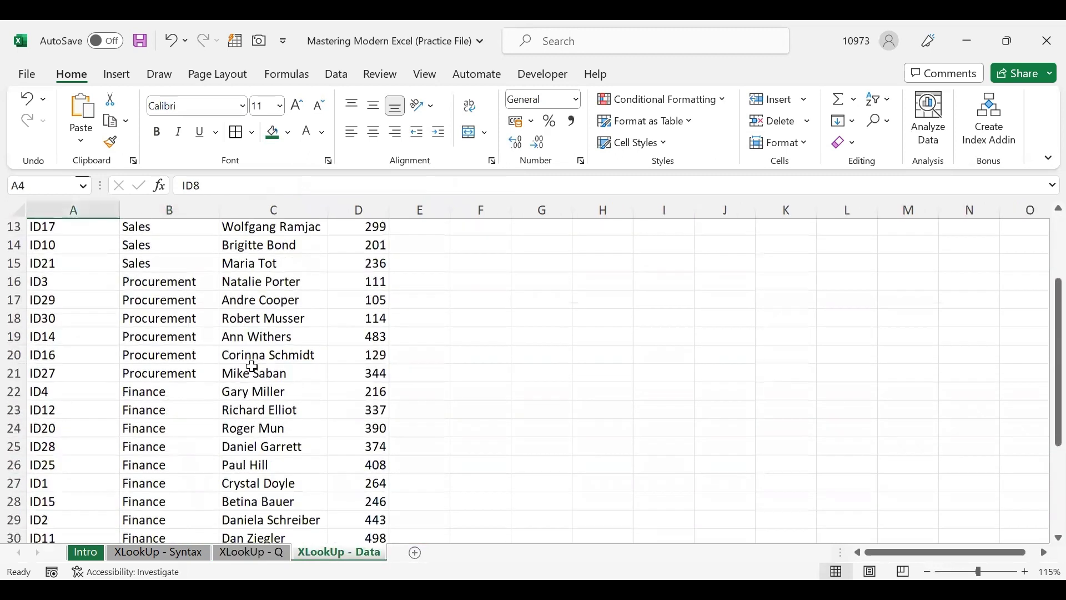
click(77, 369)
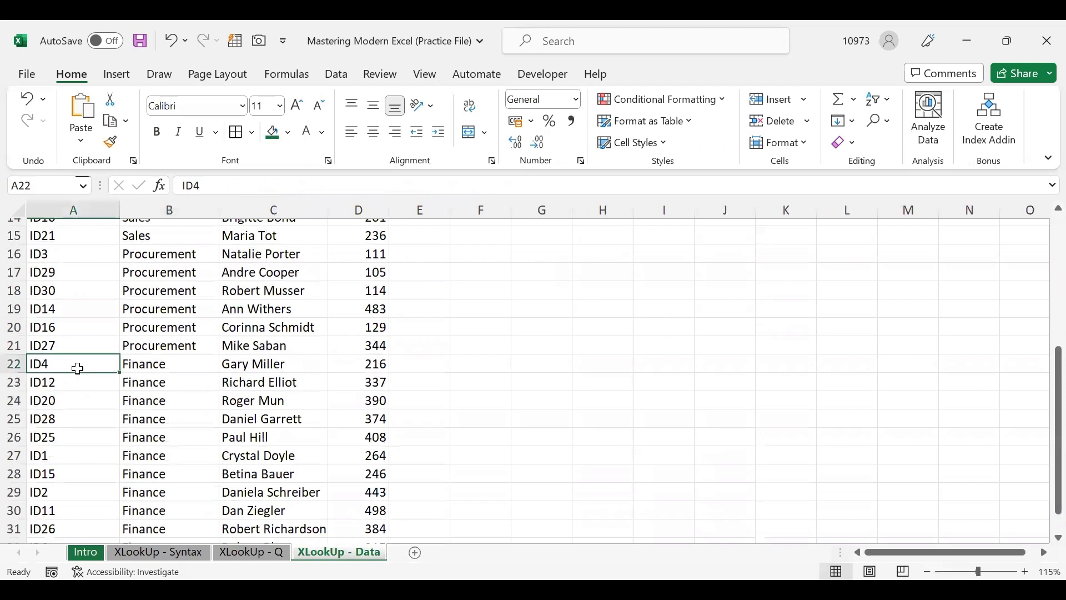
click(244, 368)
click(73, 362)
click(238, 552)
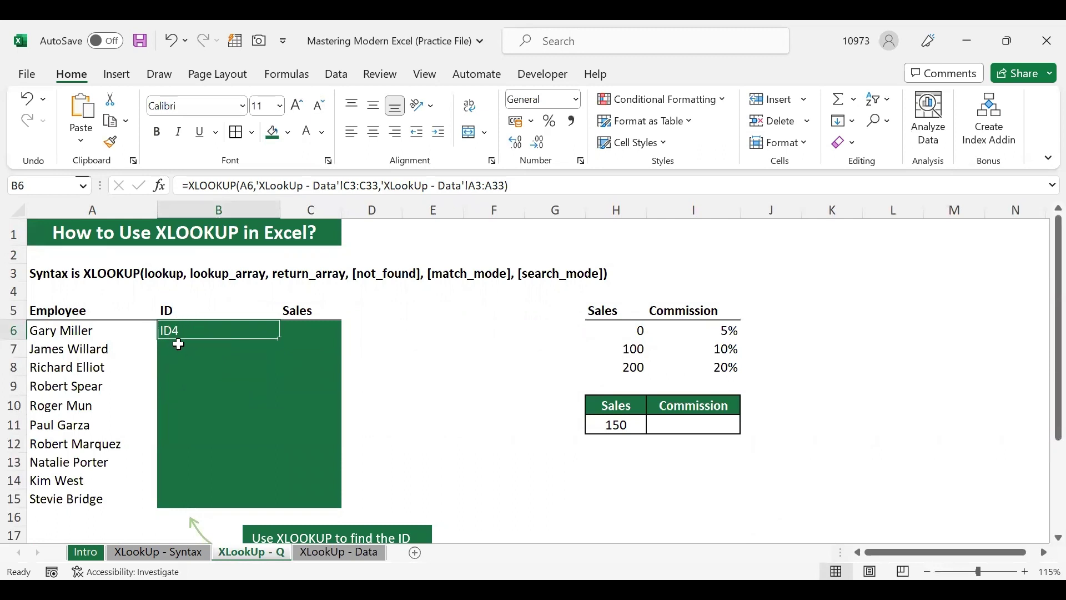
click(179, 345)
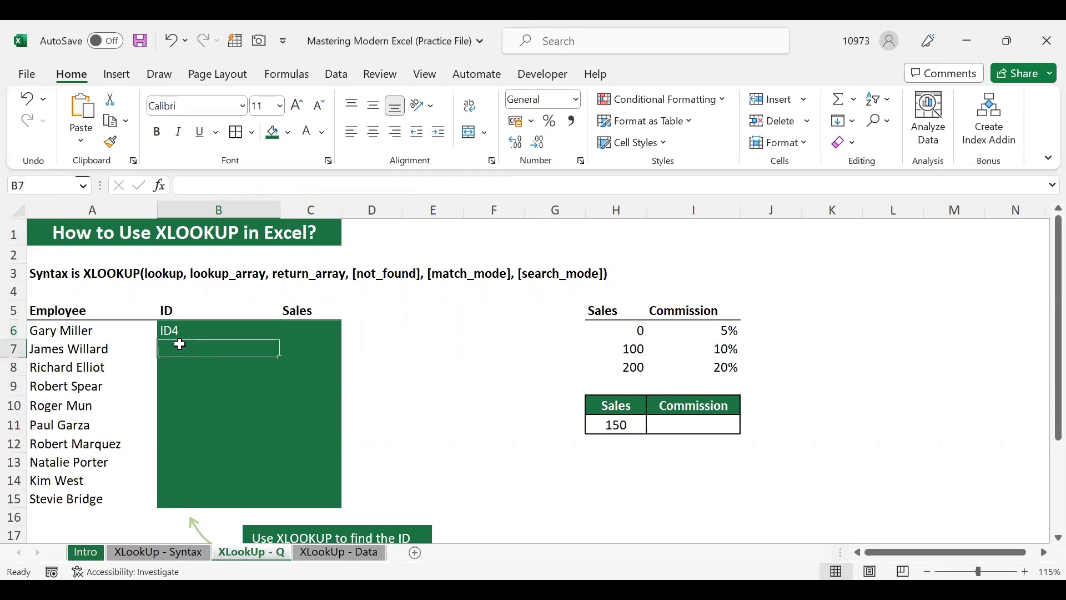
click(179, 363)
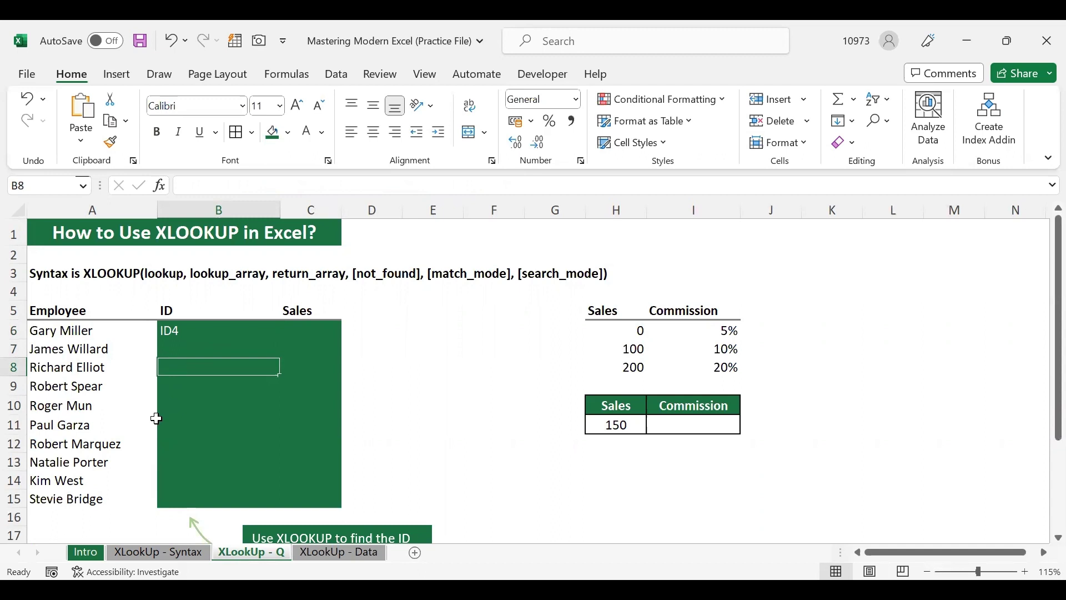
drag(112, 348, 107, 499)
click(185, 333)
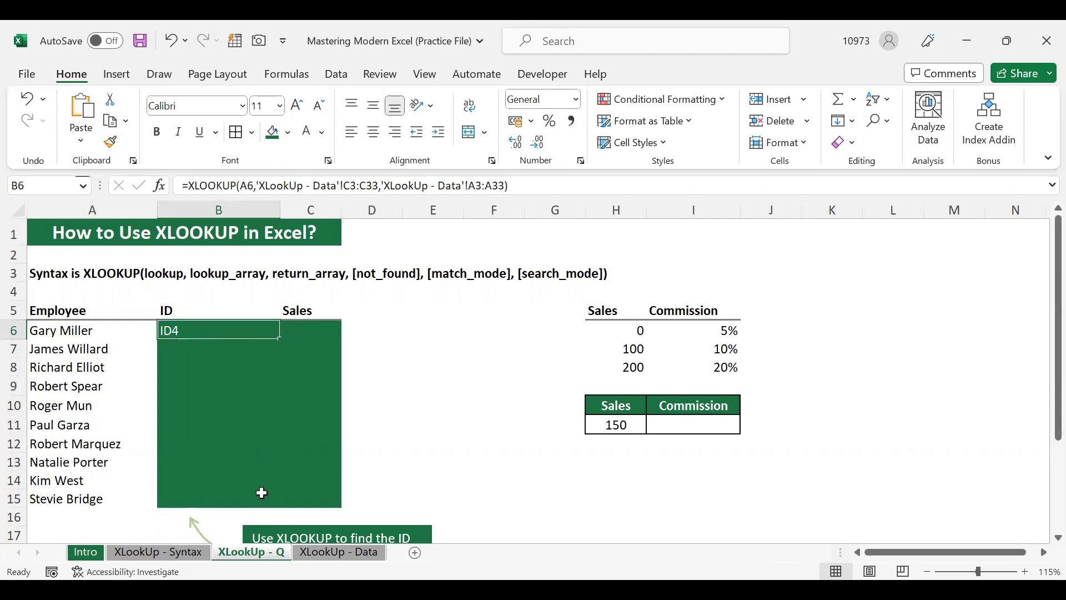
click(186, 348)
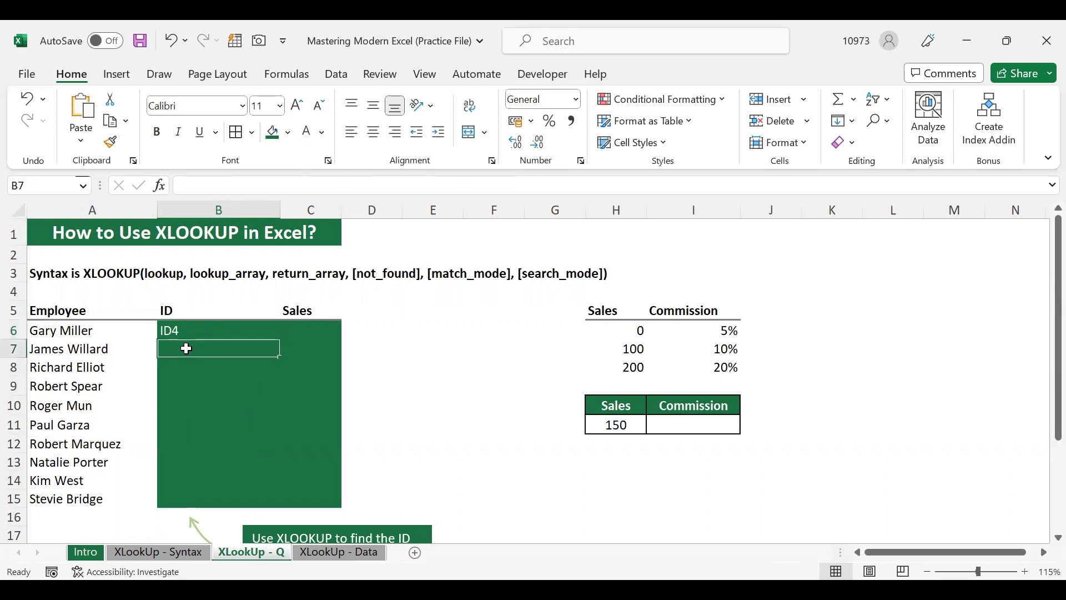
click(160, 365)
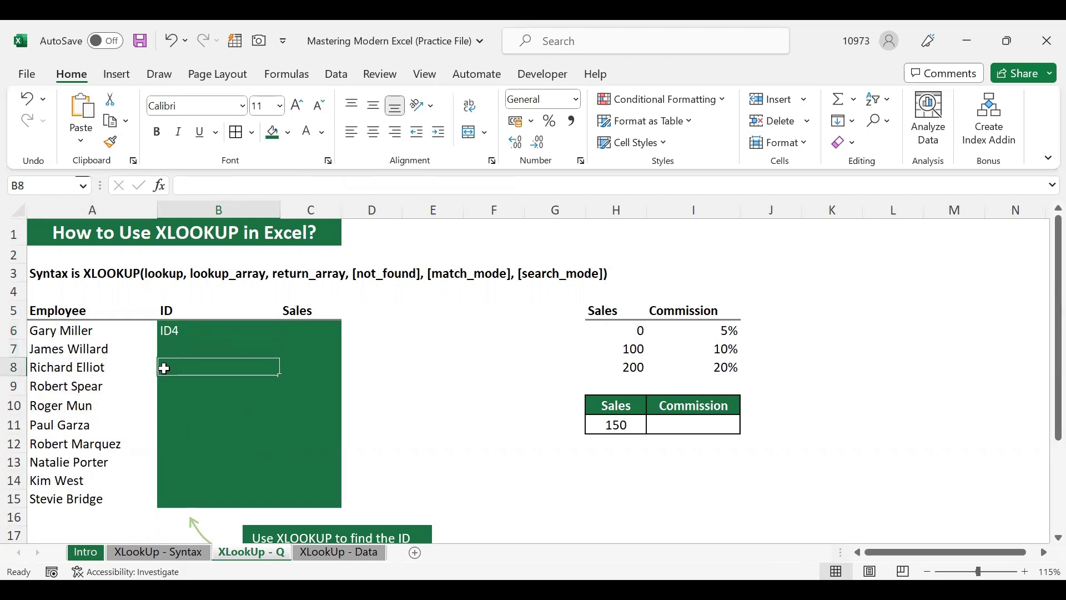
click(171, 383)
click(172, 404)
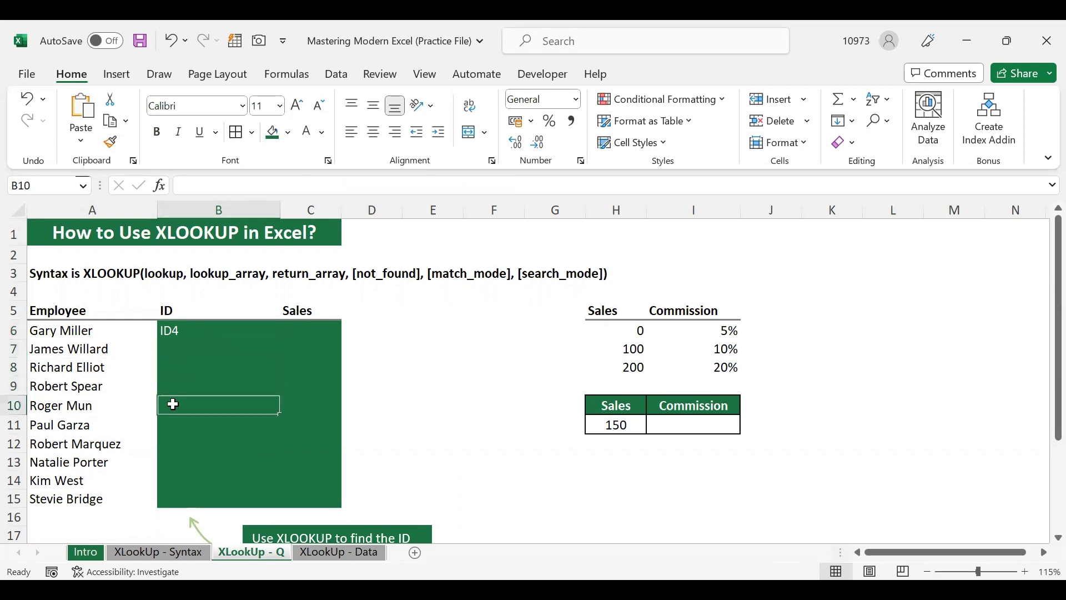
click(172, 421)
click(187, 333)
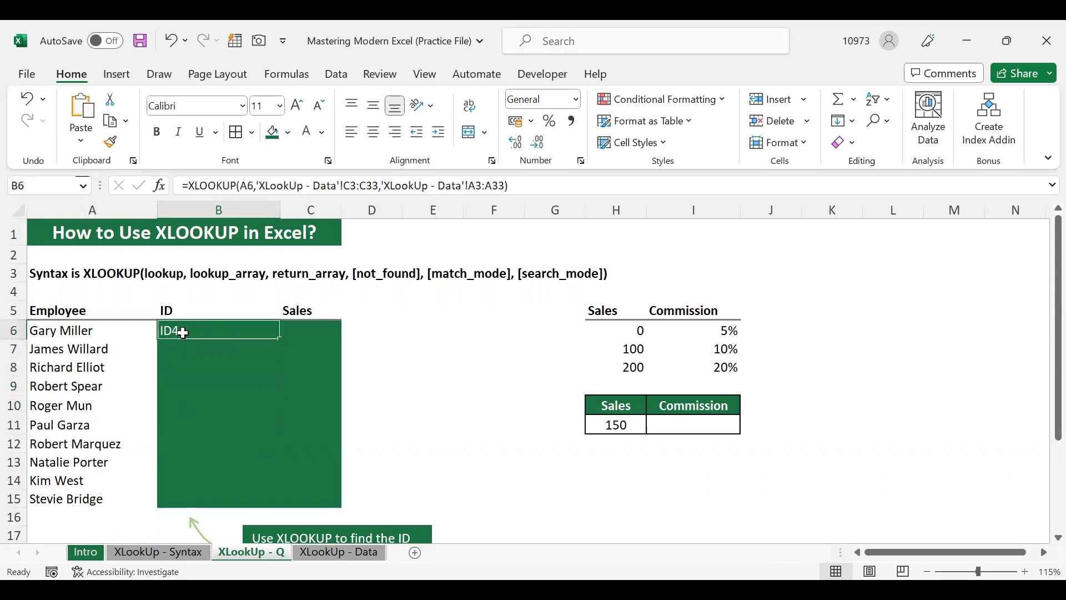
click(180, 349)
click(178, 364)
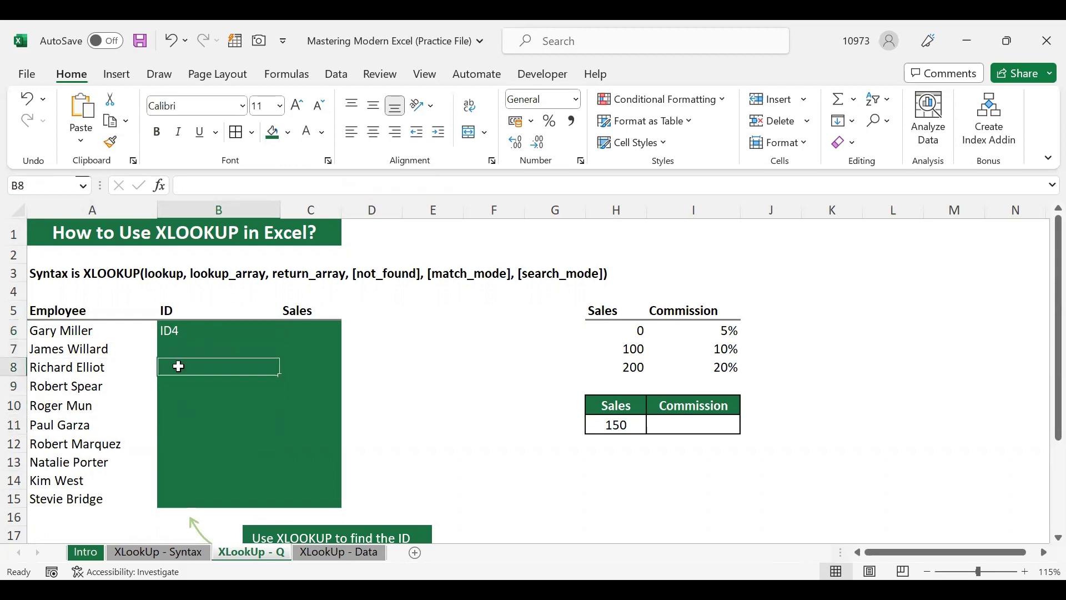
click(175, 331)
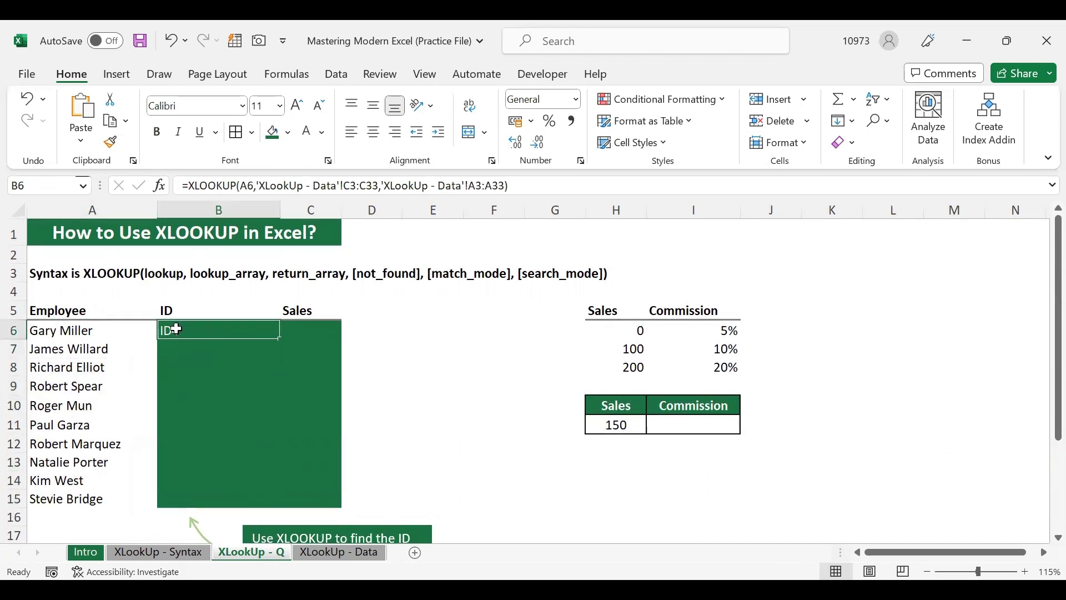
Change B6's lookup value from A6 to A6:A15 so the IDs spill down to B15
double_click(176, 329)
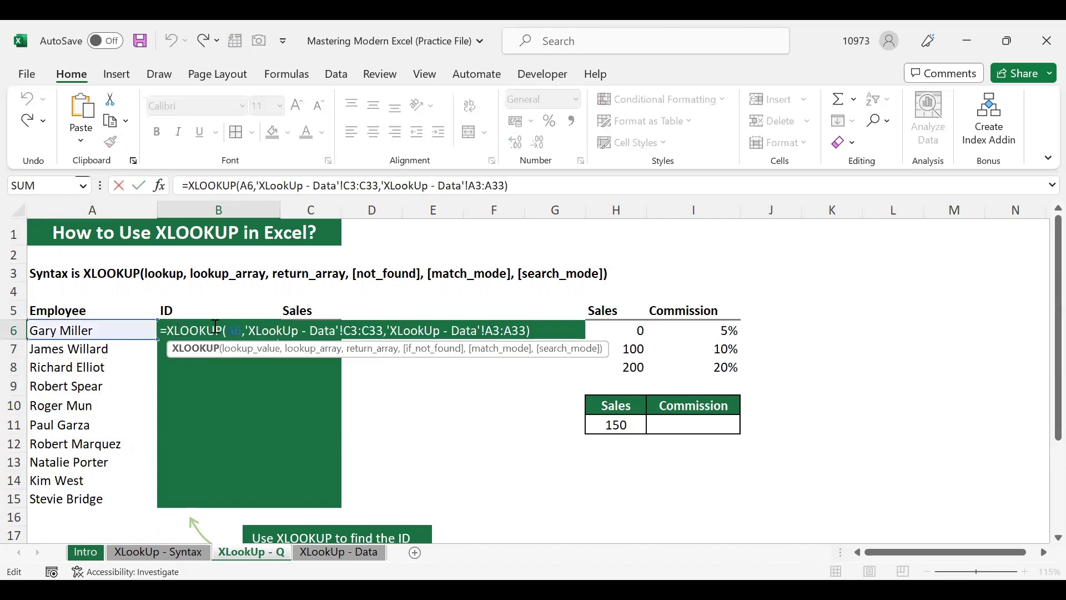
key(Escape)
double_click(197, 326)
key(BackSpace)
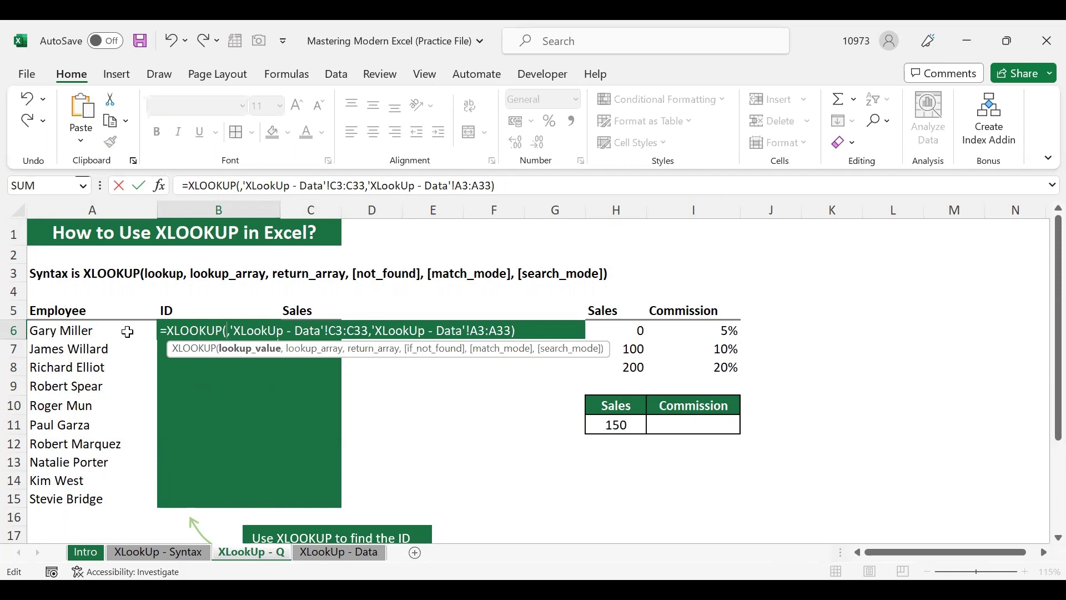
click(127, 331)
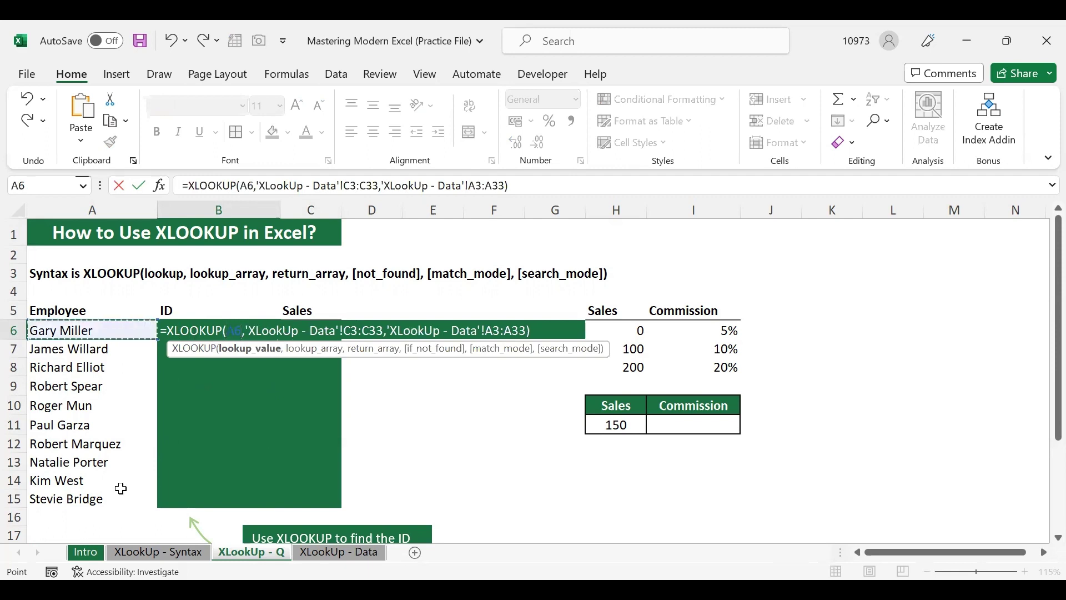
drag(120, 488, 121, 495)
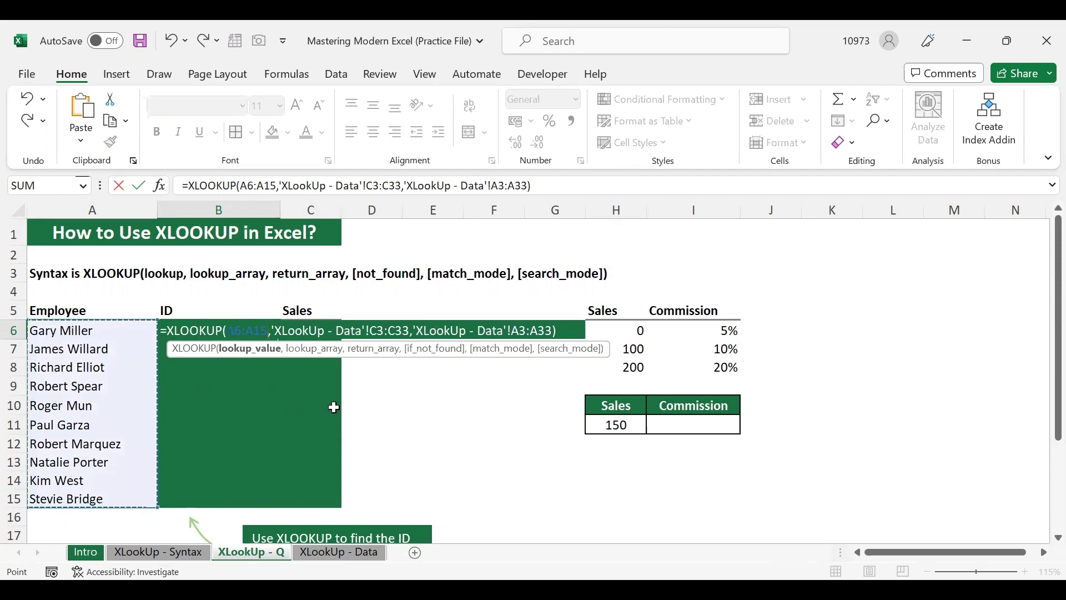
key(Return)
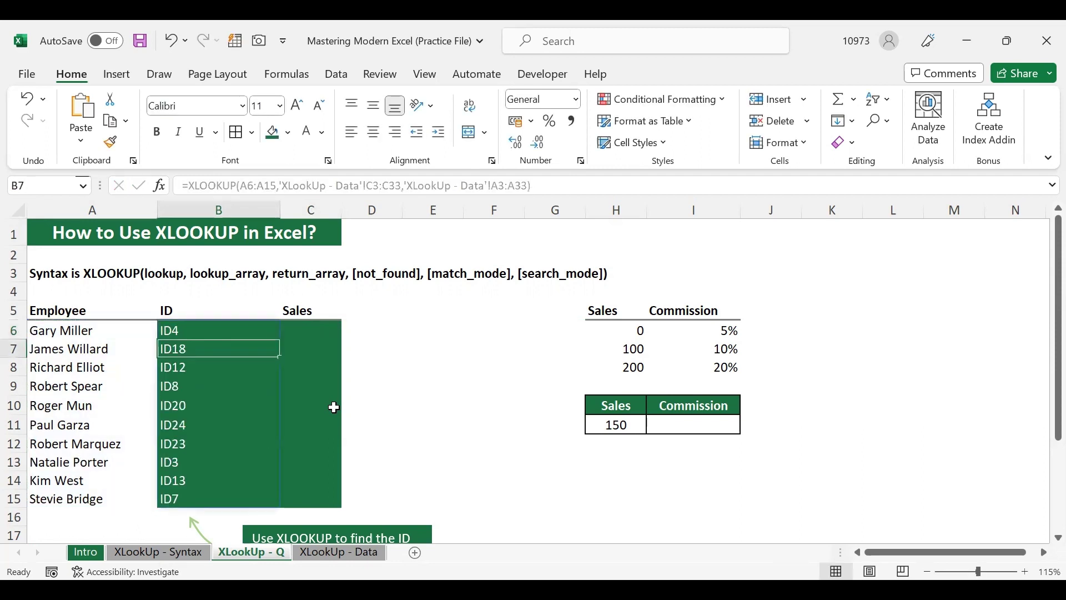
Reopen B6's formula, highlight the A6:A15 lookup argument, and recommit it unchanged
click(226, 330)
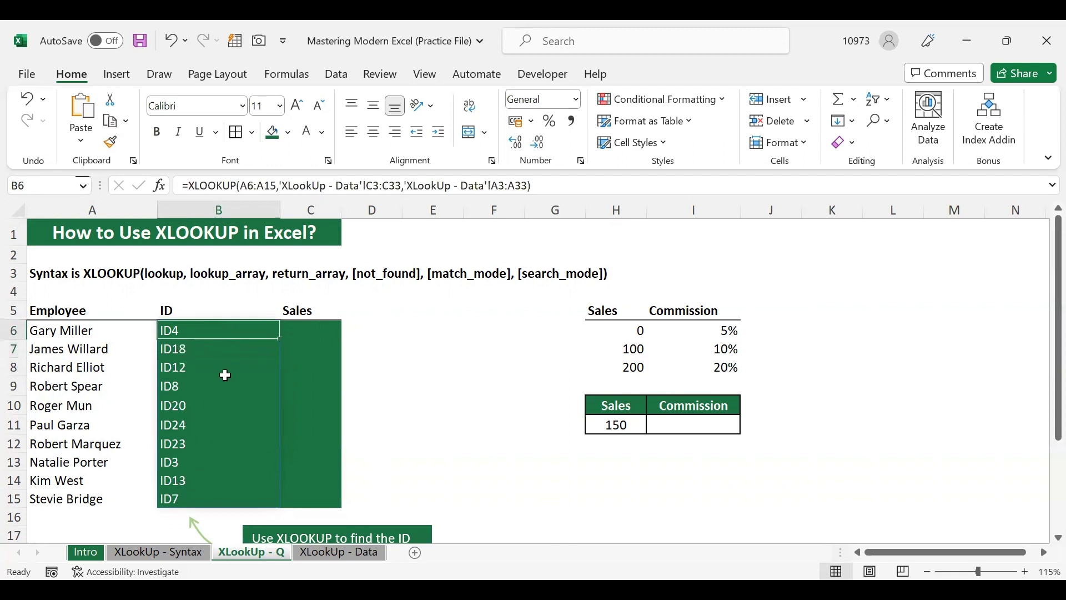
double_click(194, 330)
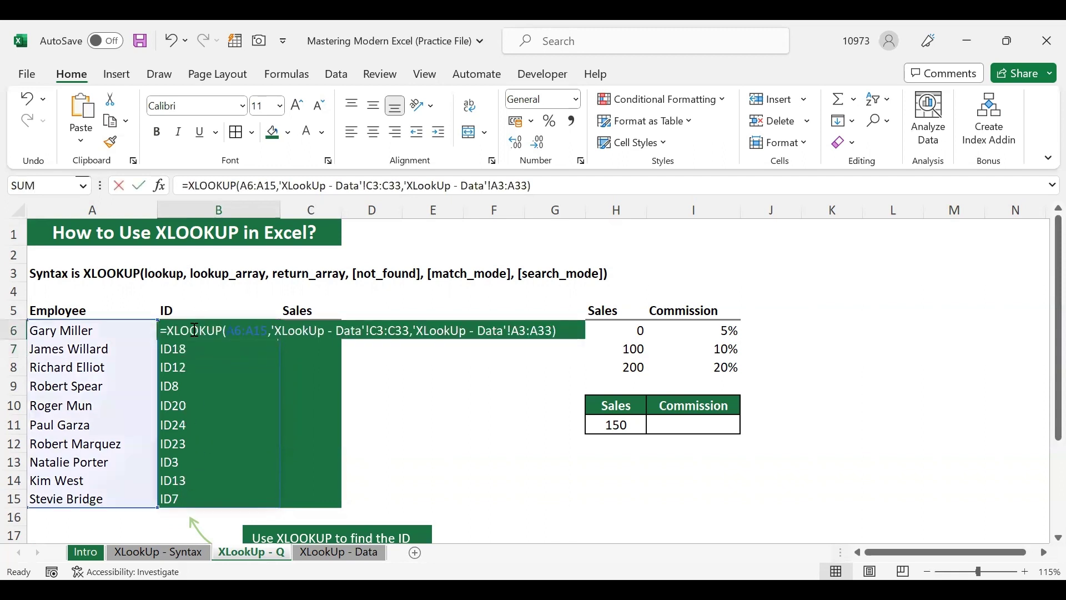
click(233, 330)
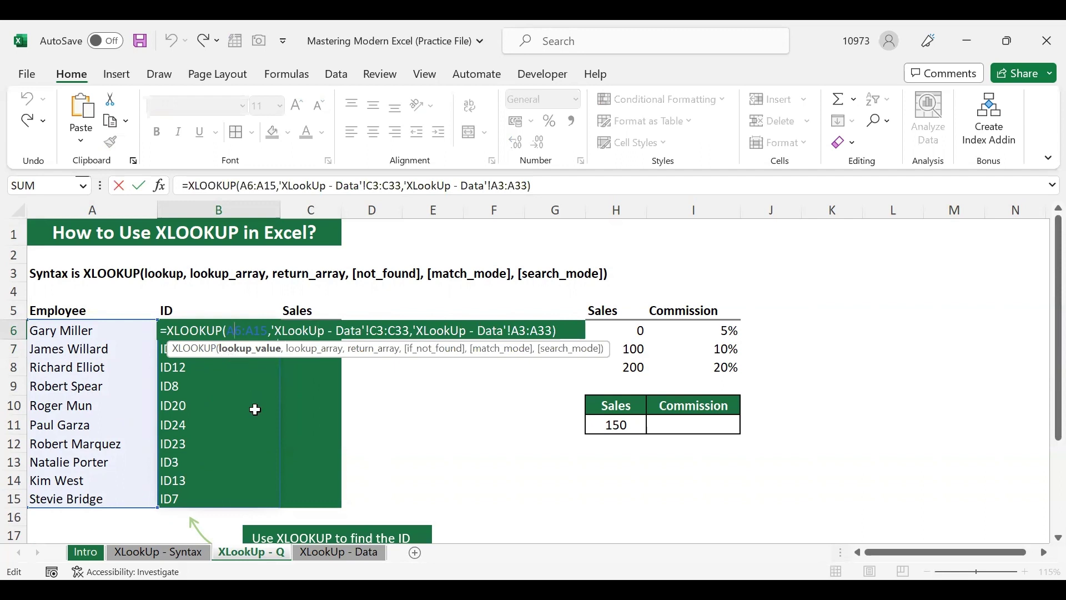
drag(231, 329, 266, 330)
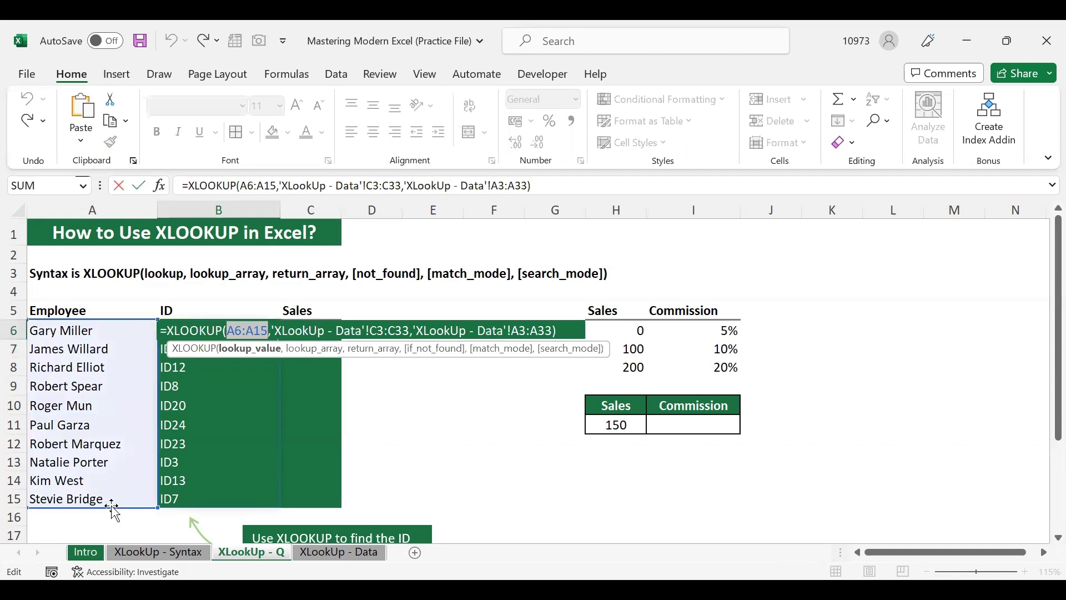
key(Return)
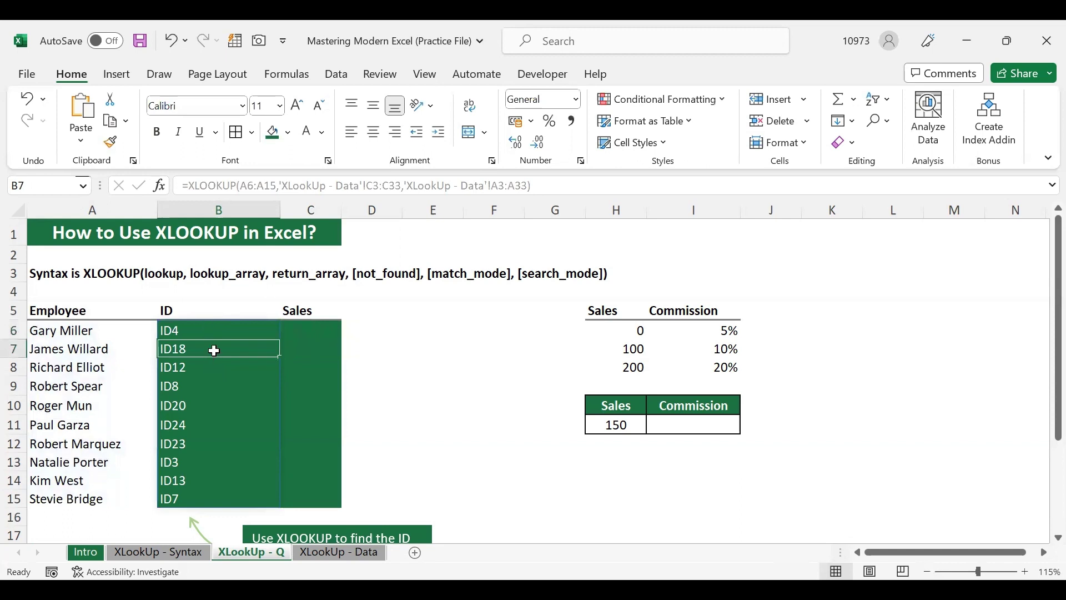
Inspect the spilled IDs from B7 down to B15 and back up to B6
click(189, 331)
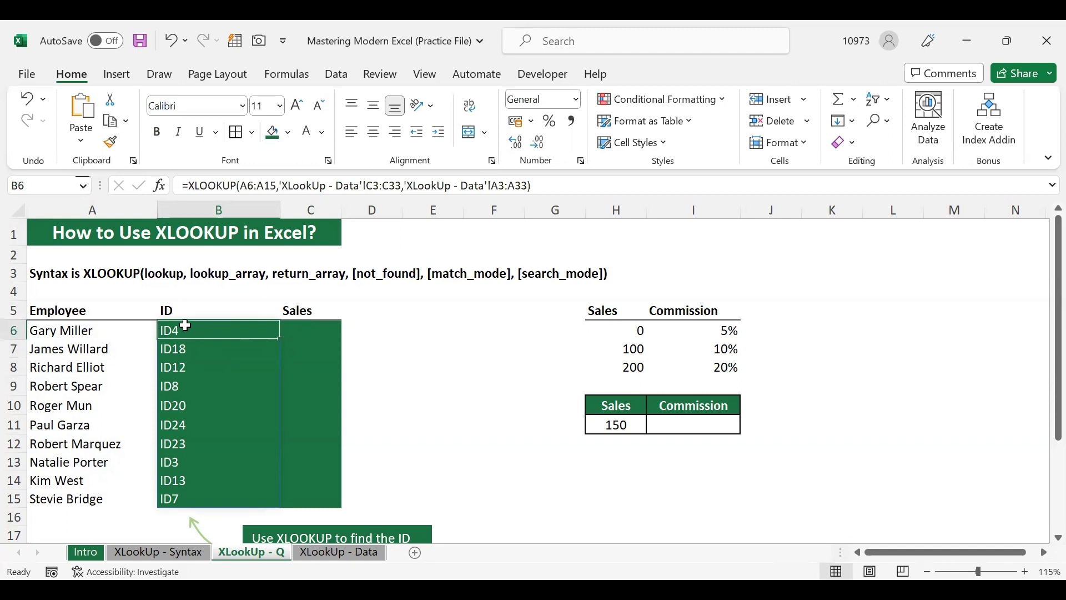
click(203, 353)
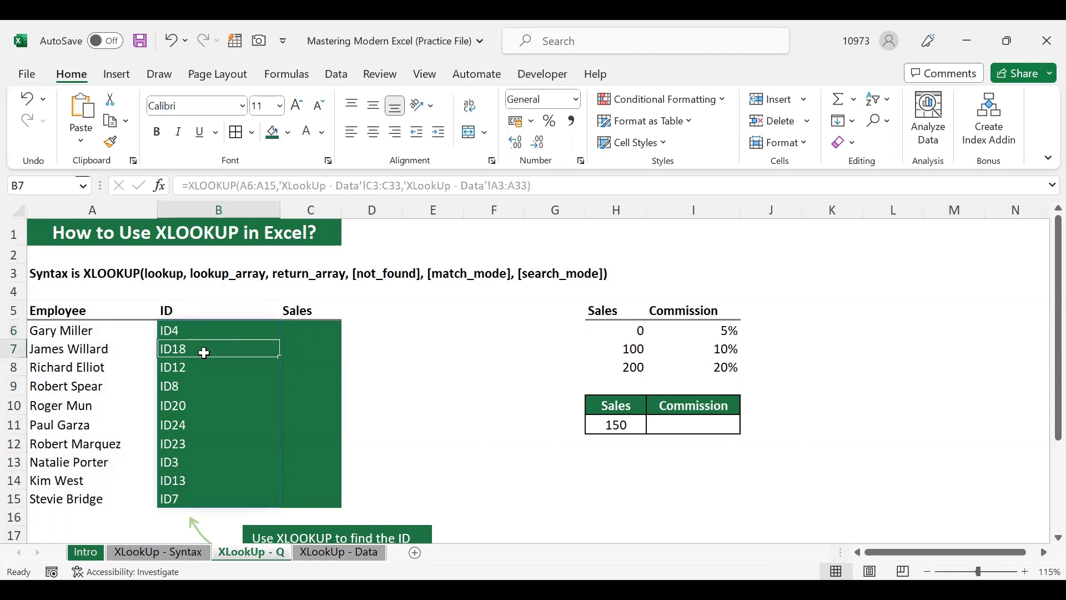
click(208, 379)
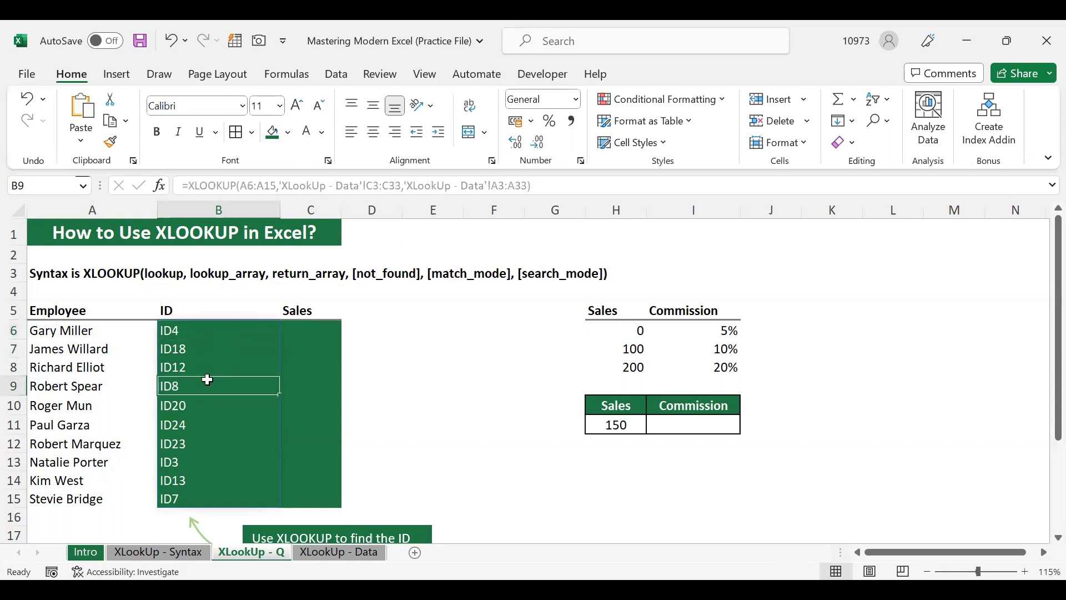
click(205, 427)
click(199, 463)
click(199, 491)
click(199, 456)
click(199, 418)
click(198, 365)
click(199, 387)
click(204, 409)
click(201, 354)
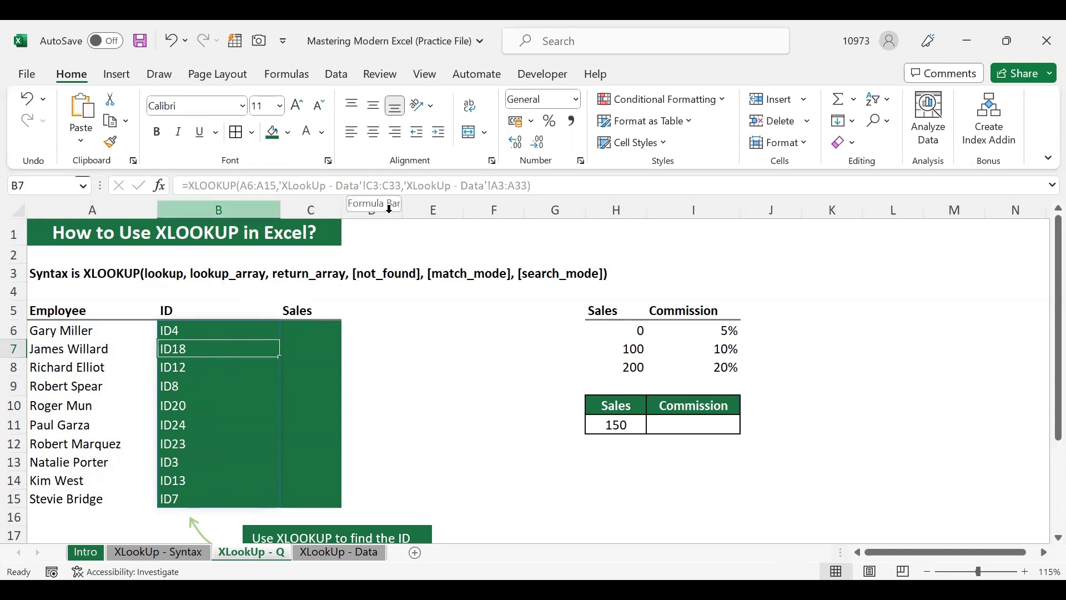
click(188, 423)
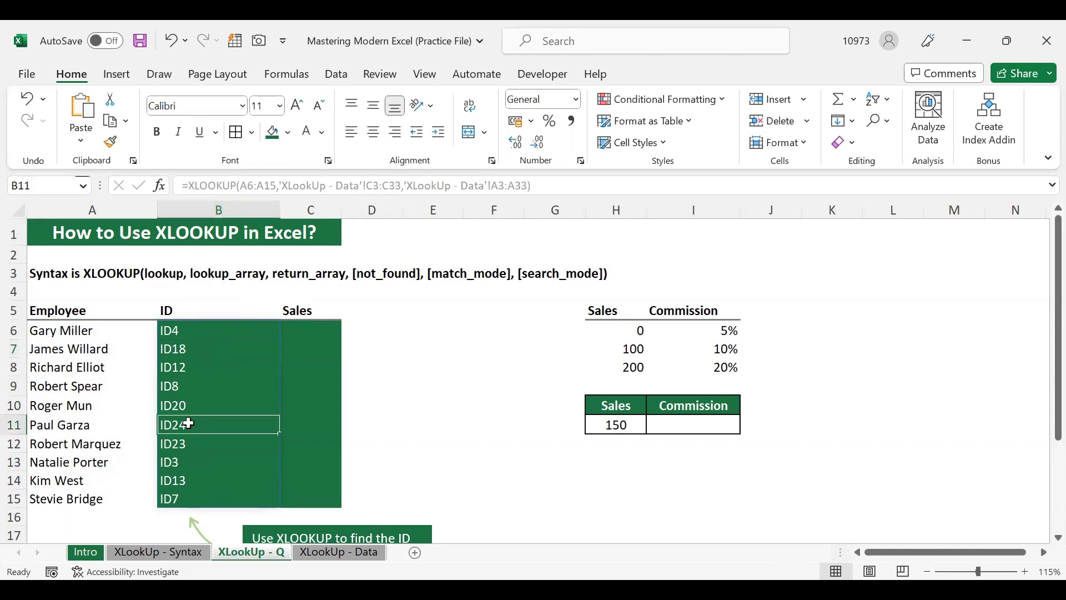
click(196, 327)
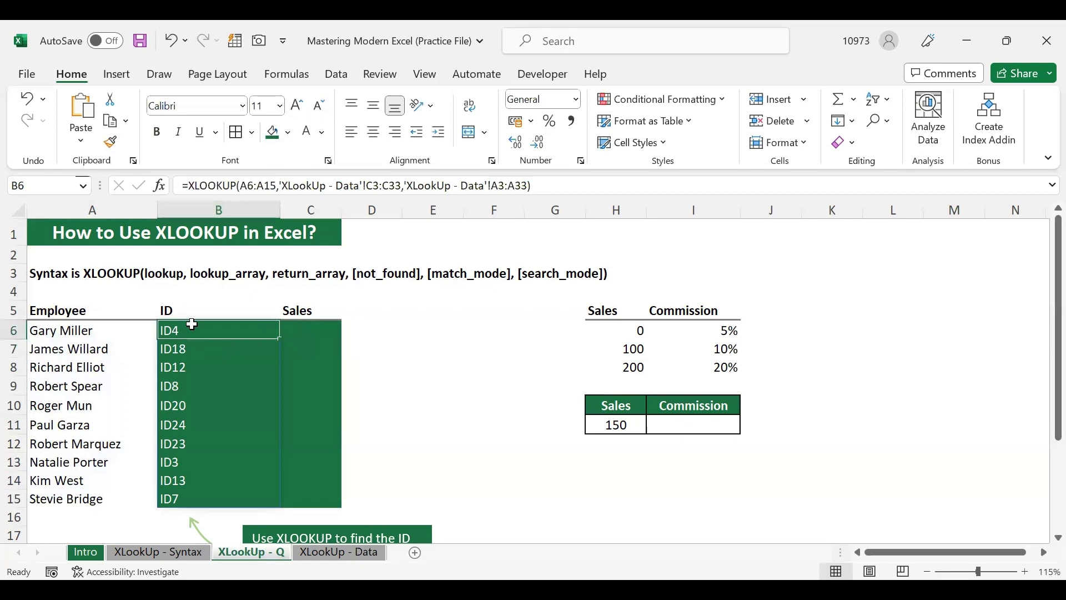
Leave B6's formula unchanged, moving to the Sales column, and spot-check more spilled IDs
double_click(192, 324)
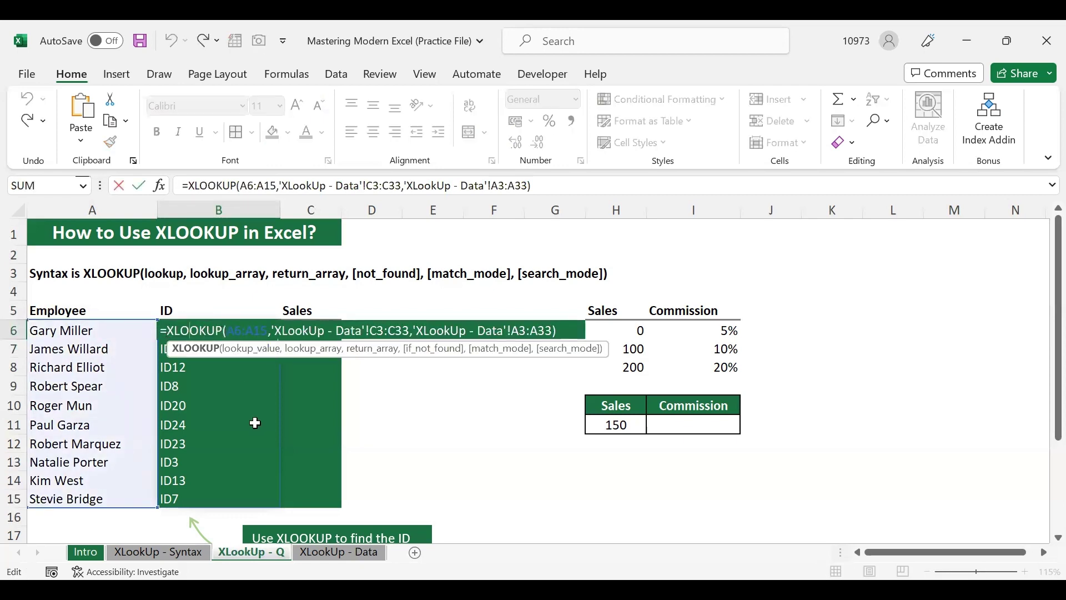
key(Tab)
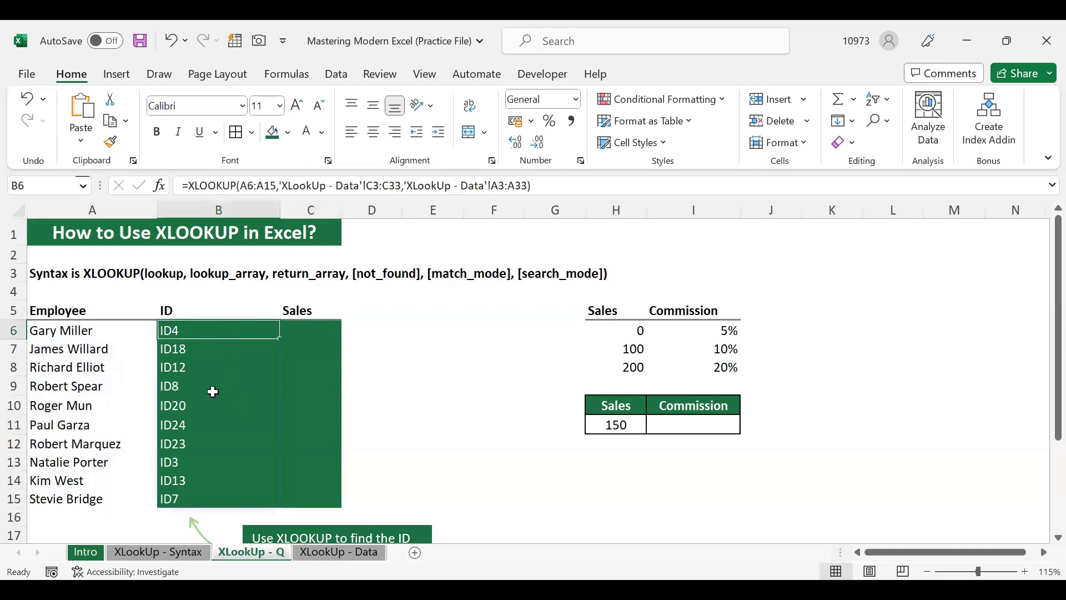
click(197, 362)
click(200, 436)
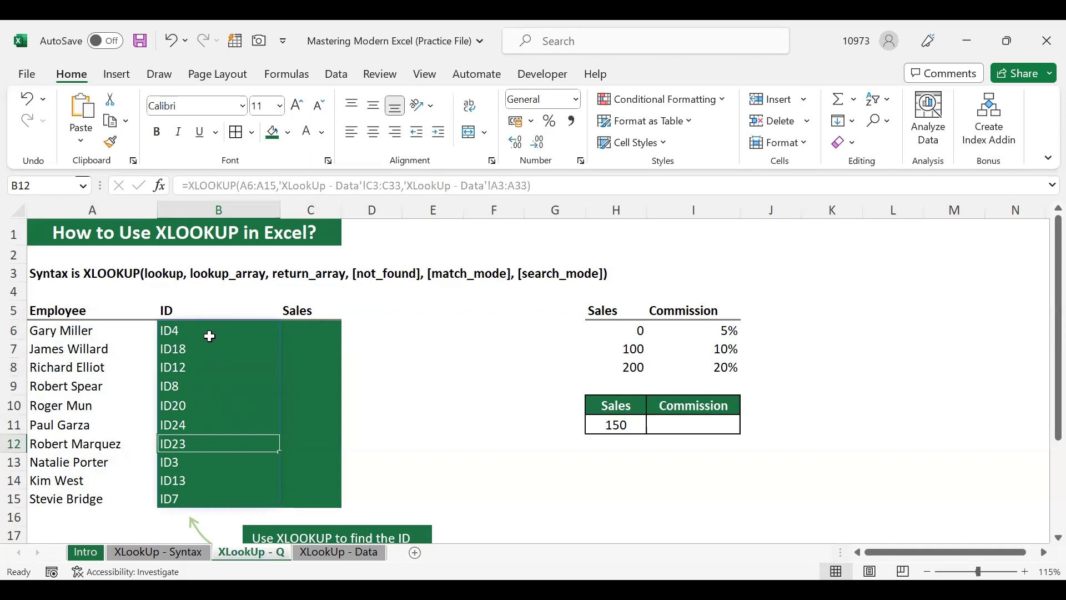
click(210, 336)
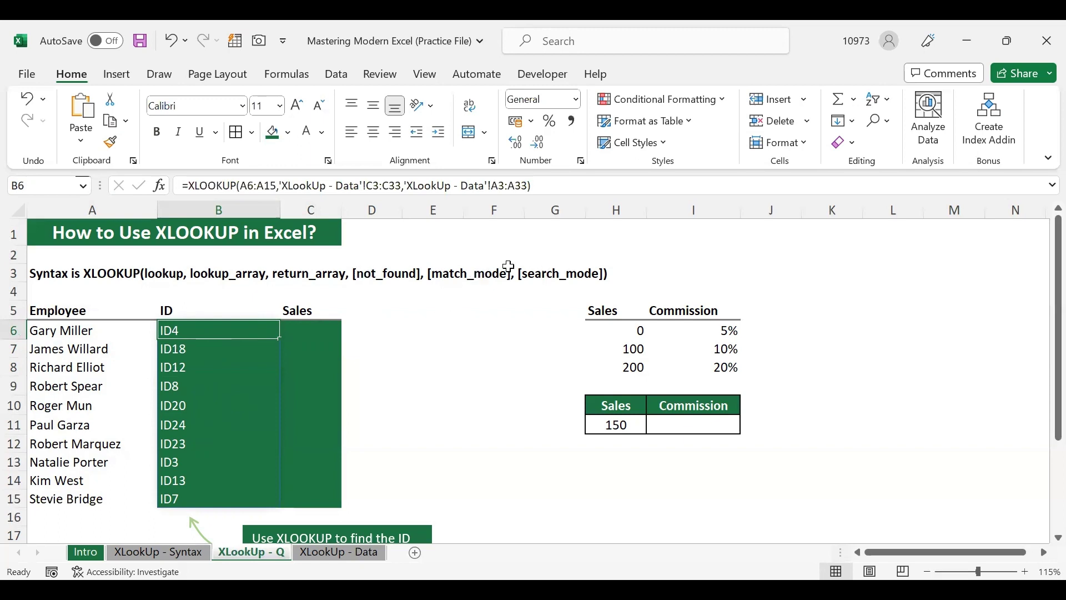
Add and remove a comma in B6's formula bar, keeping the ID formula unchanged
click(564, 185)
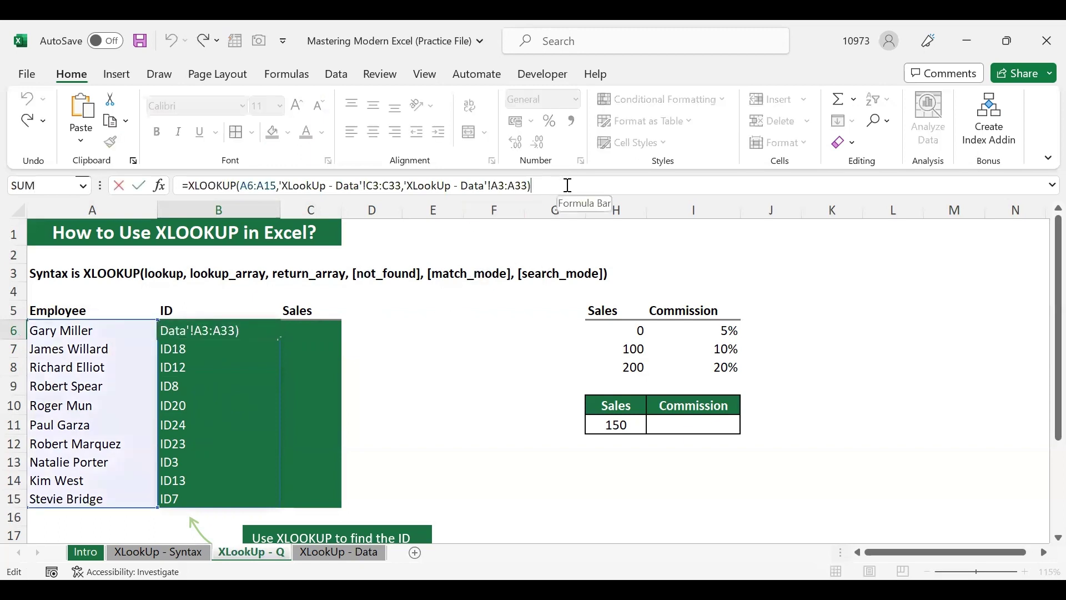
key(BackSpace)
text(,)
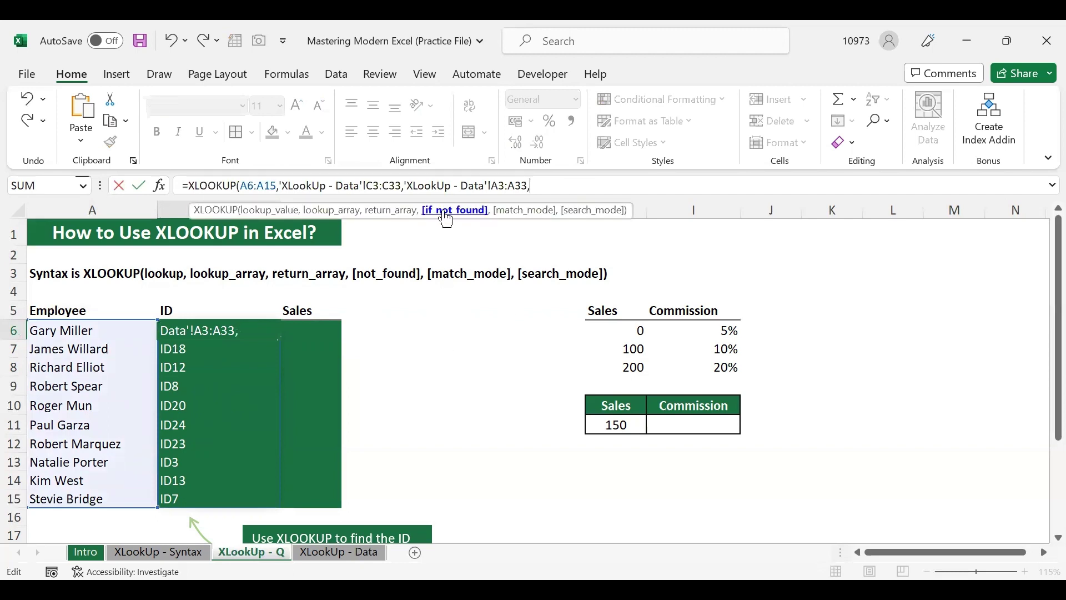
key(BackSpace)
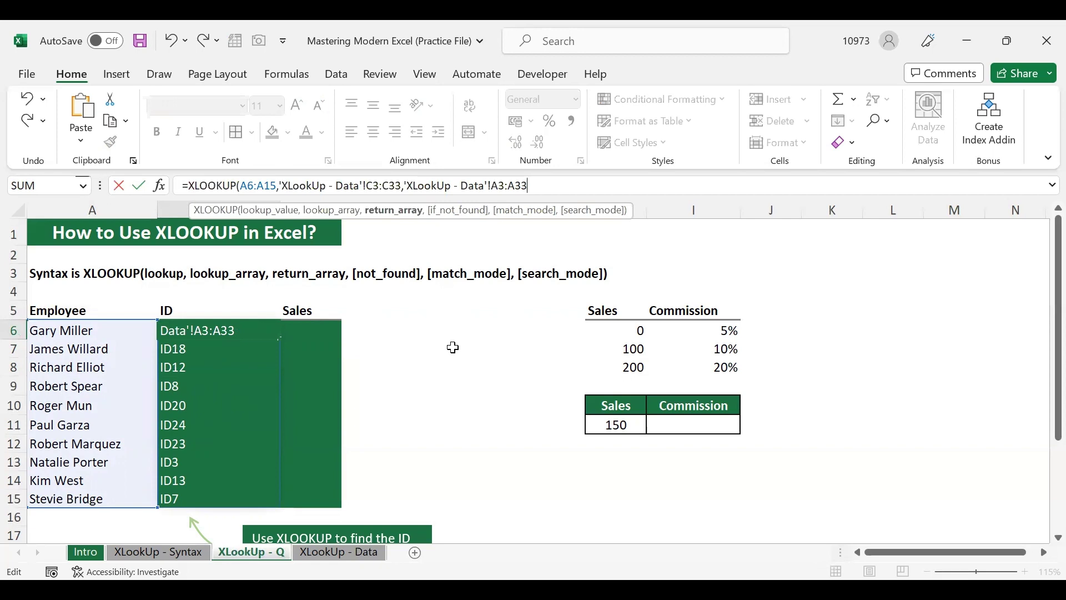
key(Return)
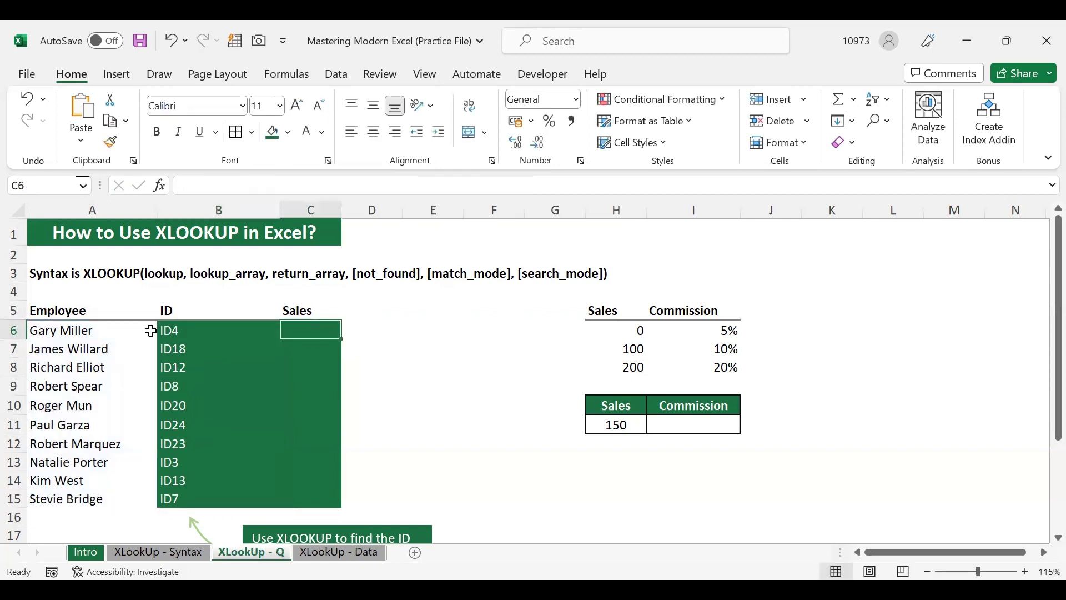
click(129, 329)
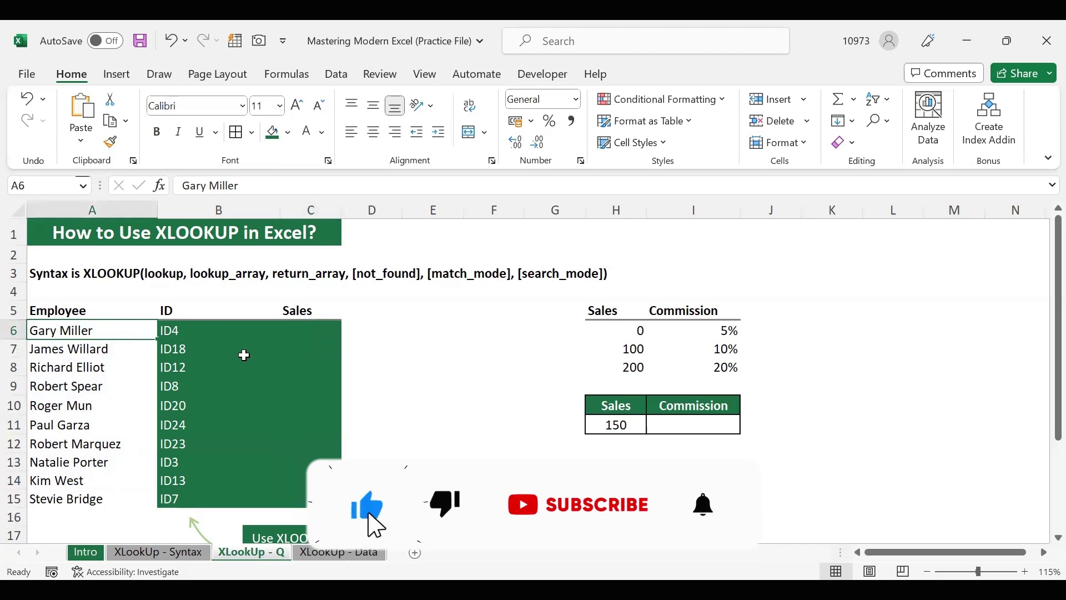
Replace A6's employee with a name missing from the data sheet, producing #N/A in B6
text(James )
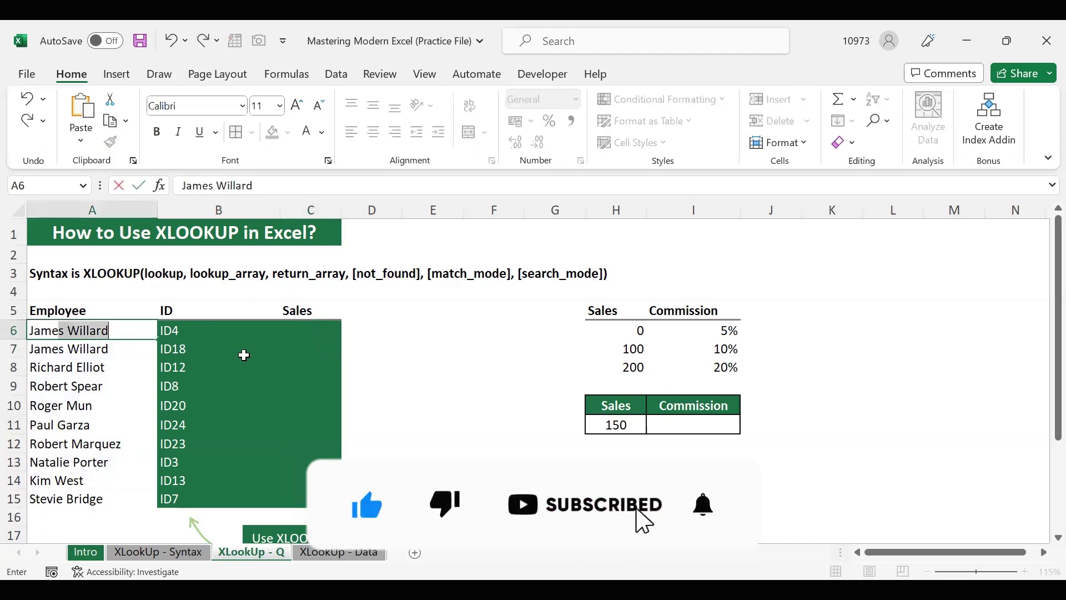
text(Bond)
key(Return)
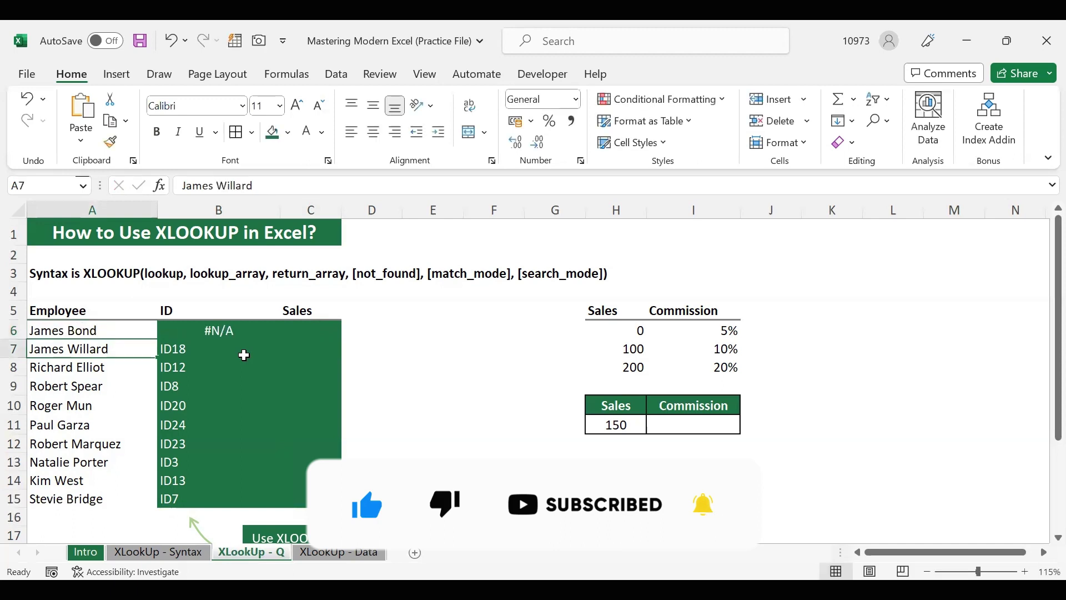
click(127, 329)
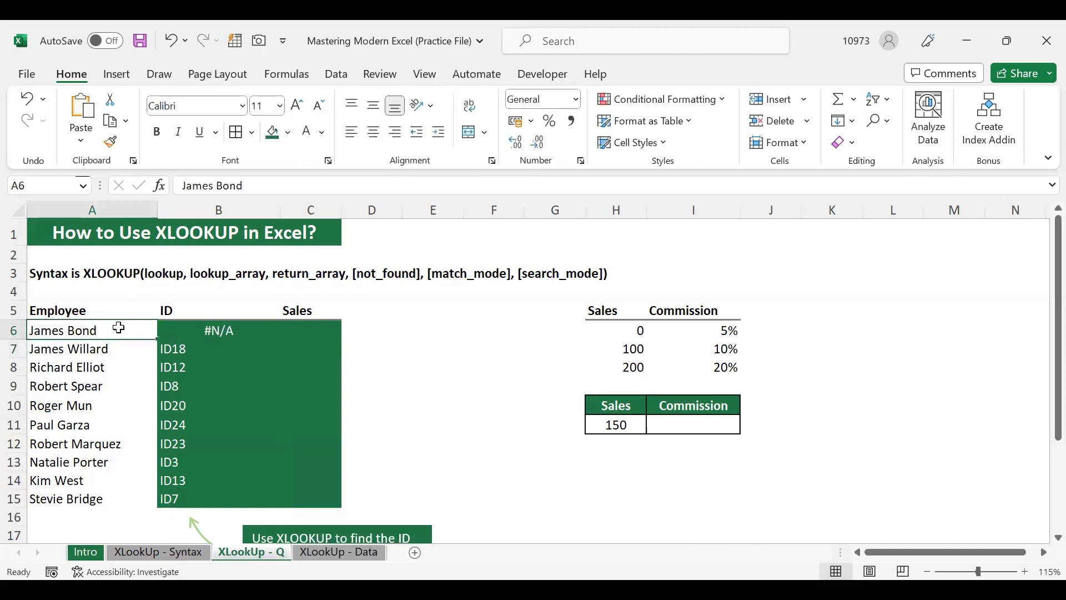
click(196, 329)
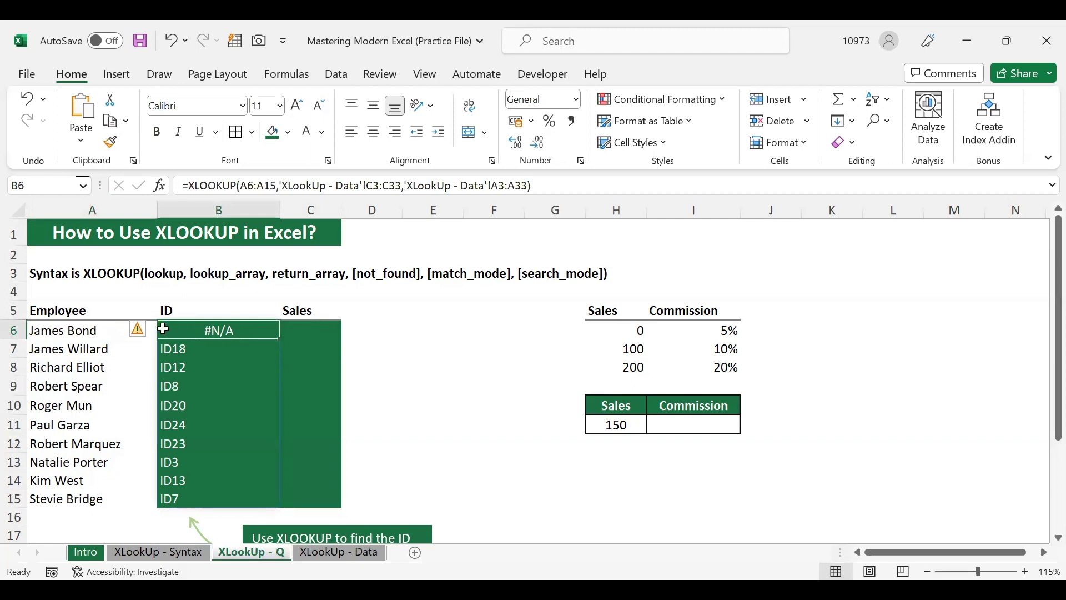
click(97, 328)
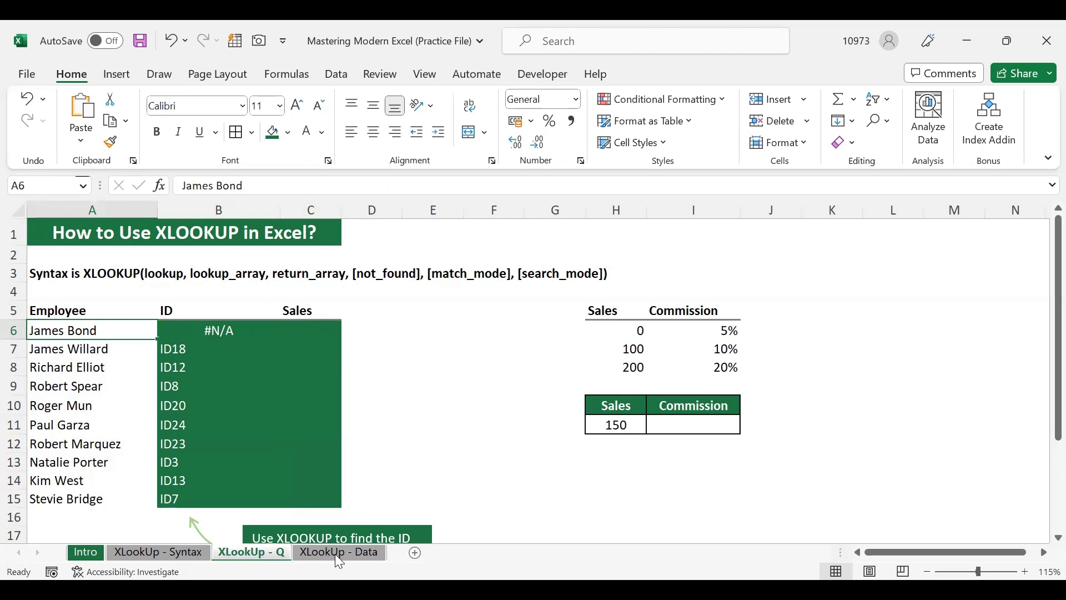
Confirm the name is absent from XLookUp - Data, then return and edit B6's formula
click(350, 555)
scroll(230, 438, up, 4)
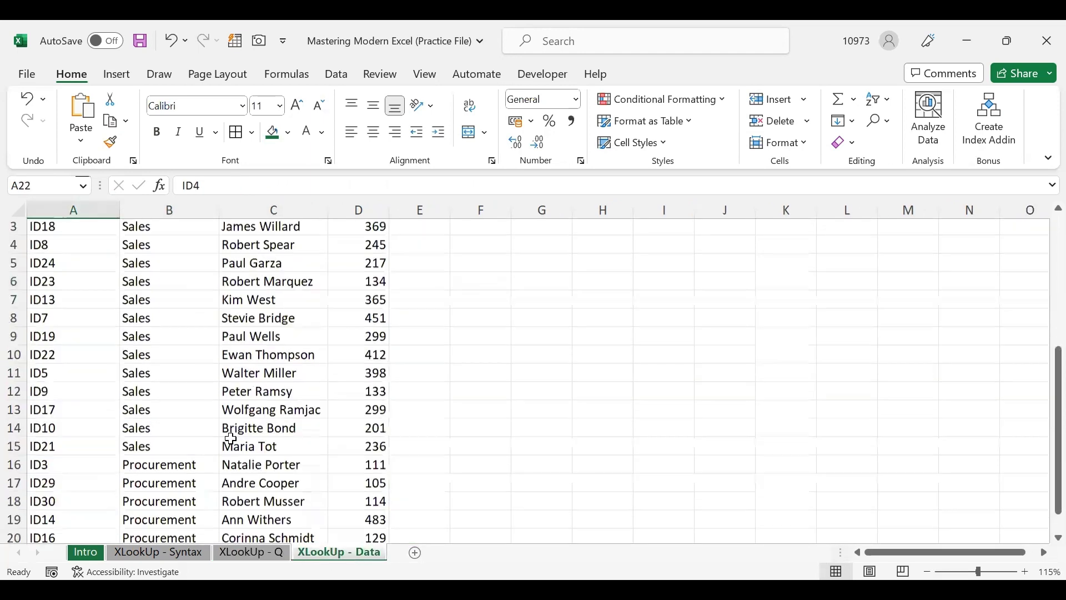
scroll(259, 550, up, 1)
click(246, 554)
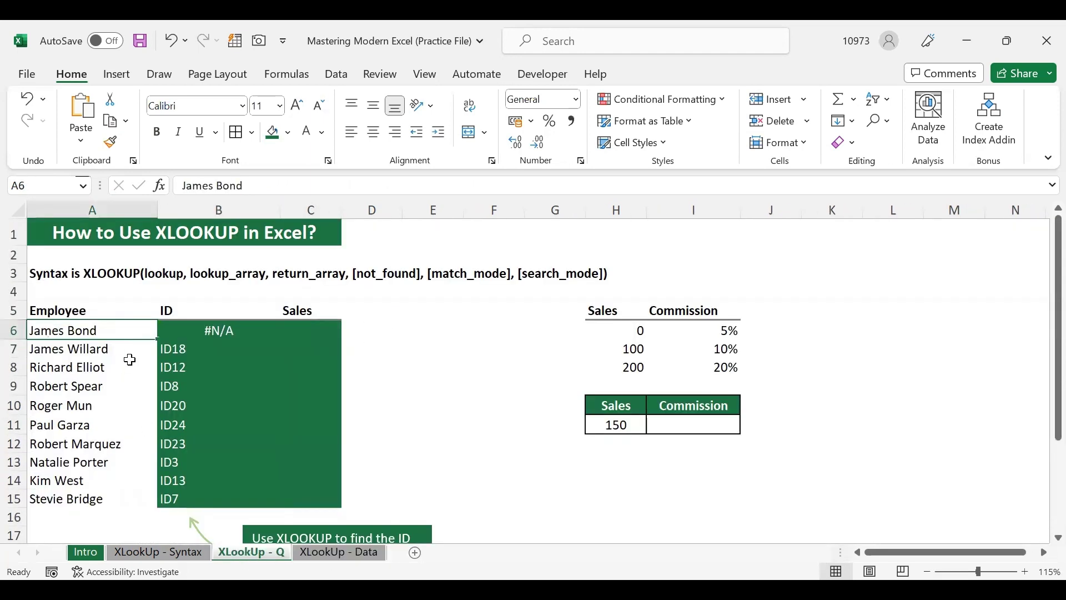
click(332, 553)
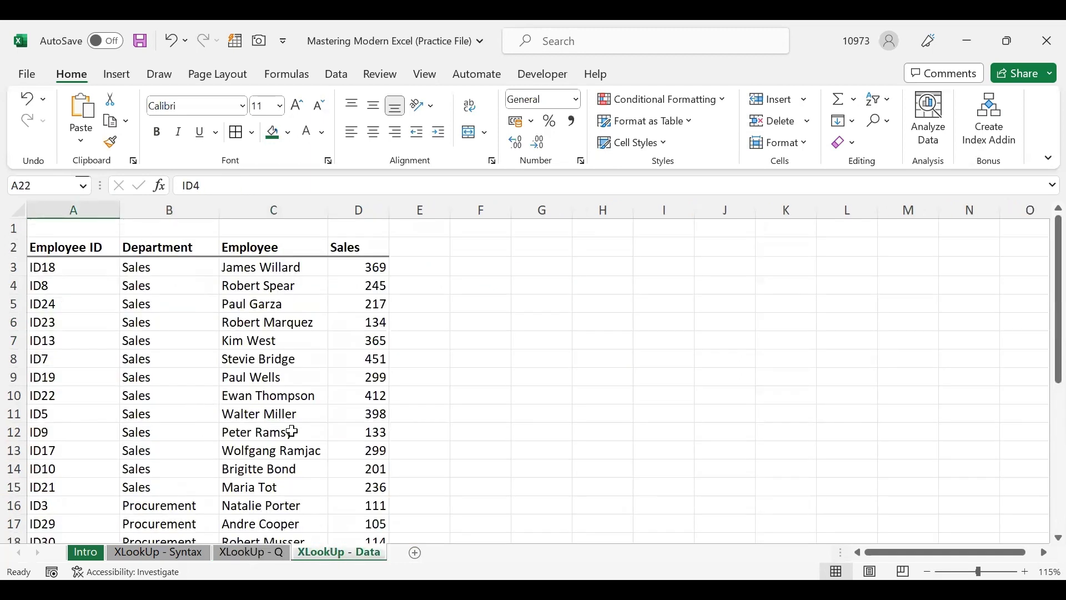
click(253, 551)
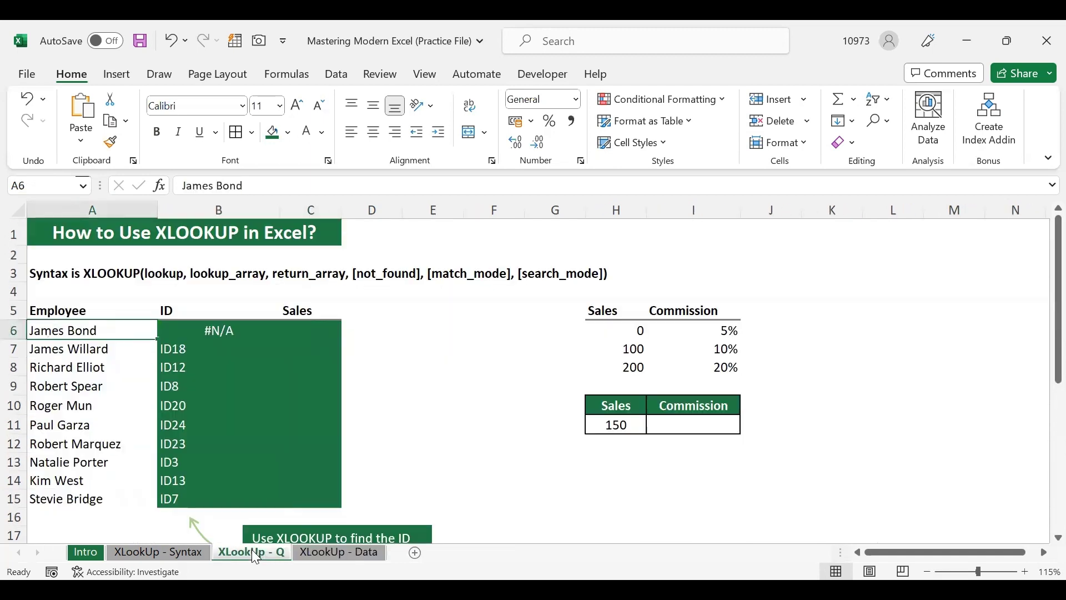
click(178, 330)
double_click(178, 330)
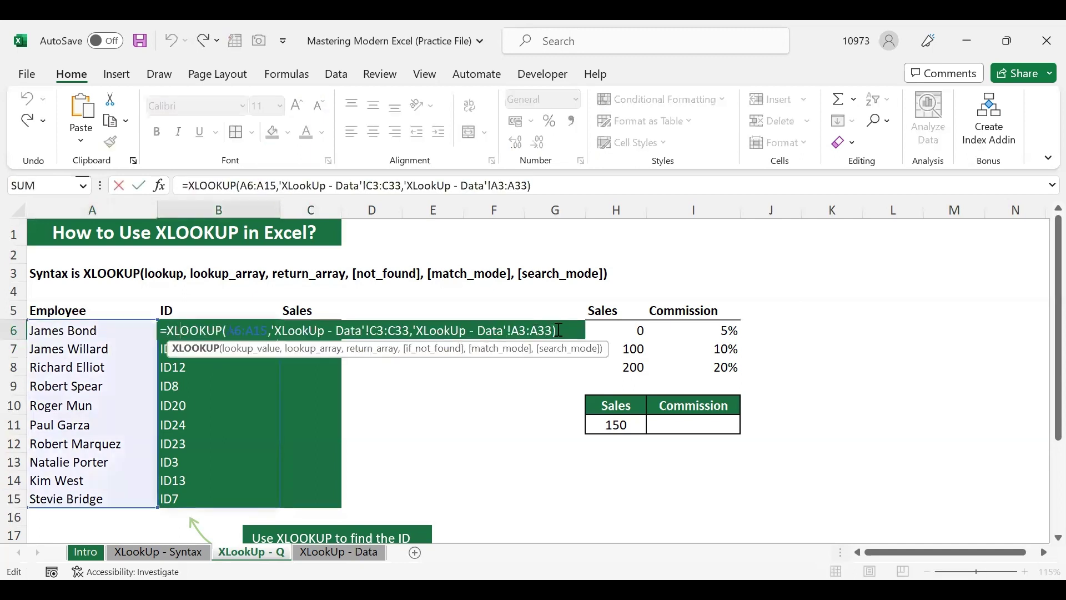
Add "Not Found" as B6's if_not_found argument, then view the XLookUp - Syntax sheet
key(BackSpace)
text(,)
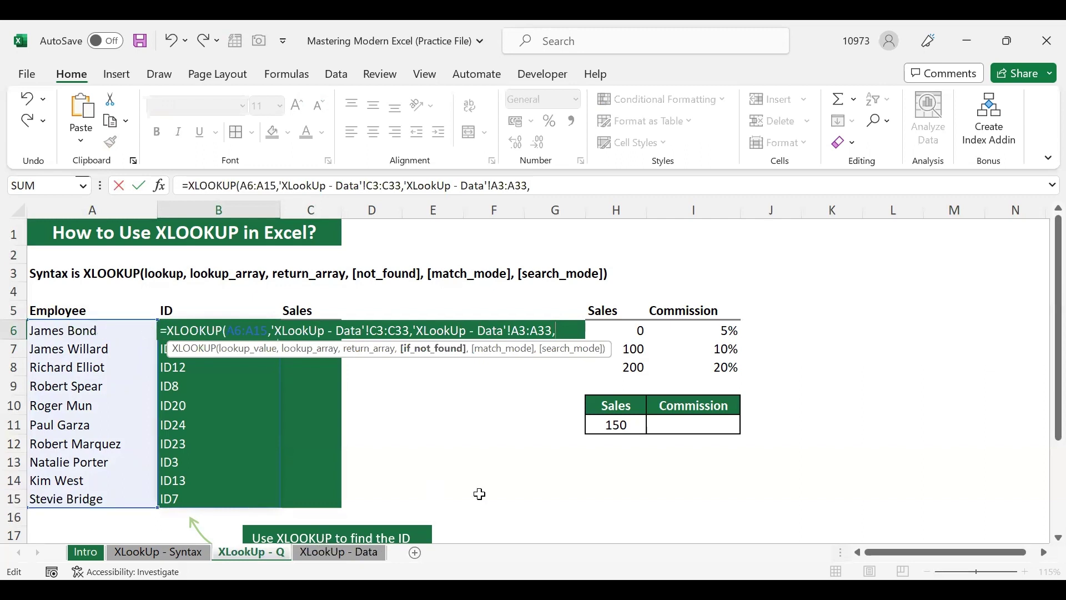
text("Not Found)
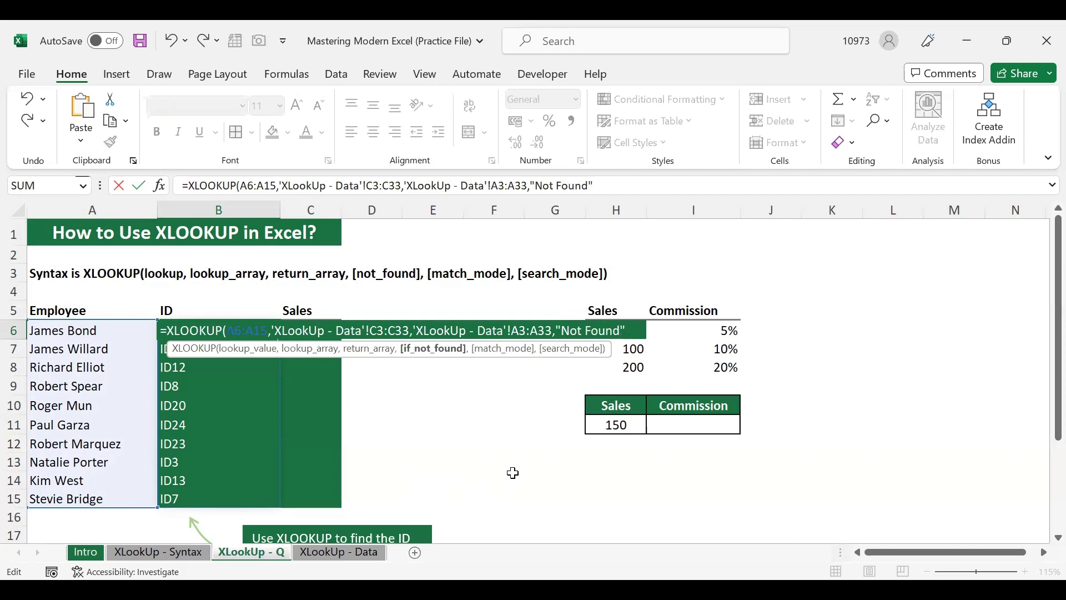
key(Return)
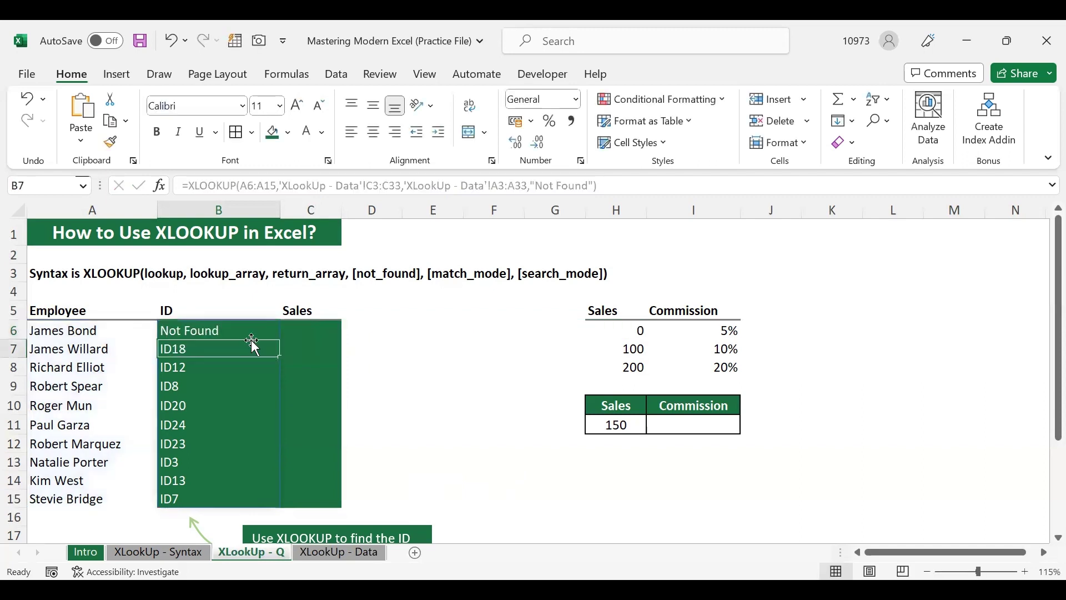
click(230, 331)
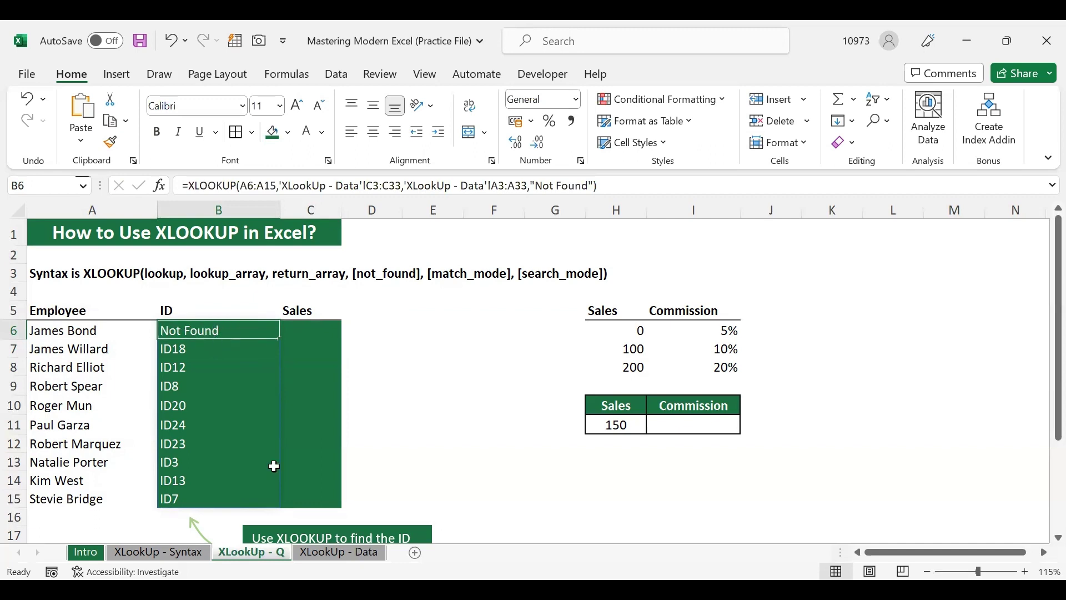
click(166, 551)
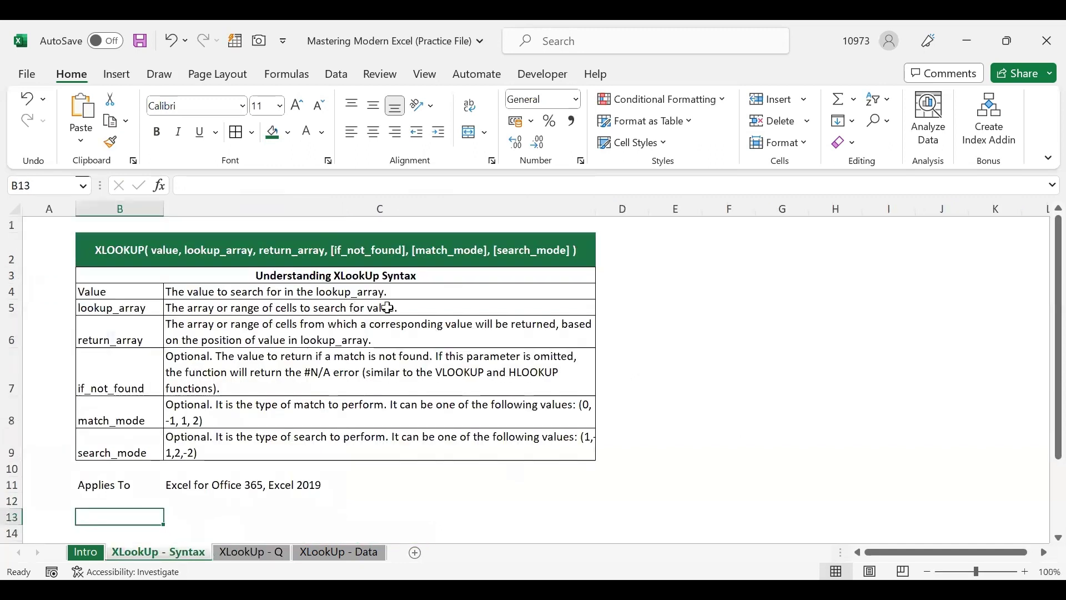
Read the if_not_found description, then return to XLookUp - Q leaving B6 unchanged
click(133, 379)
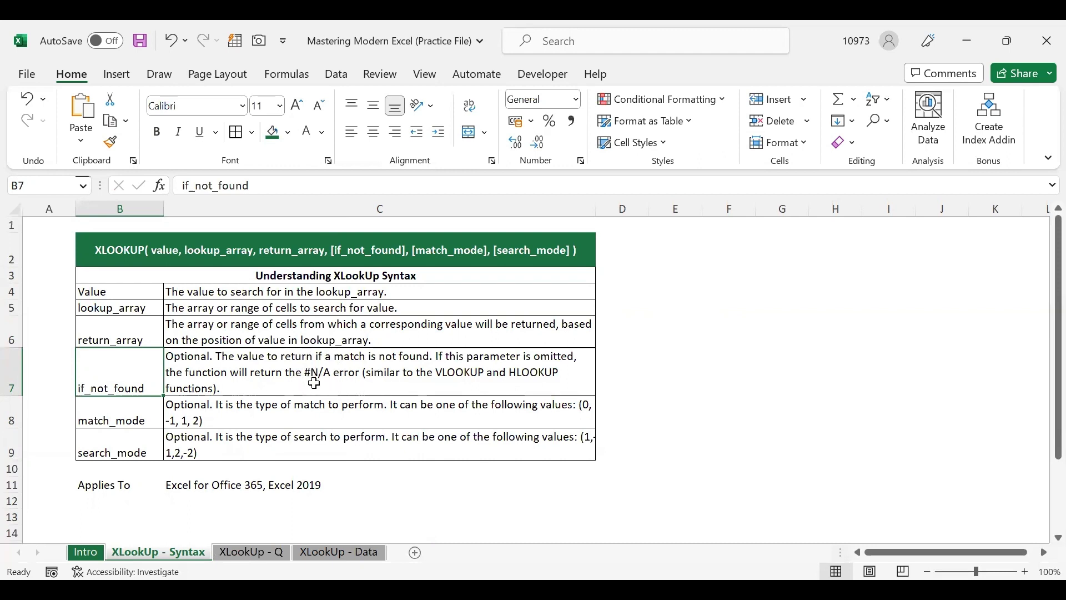
click(253, 553)
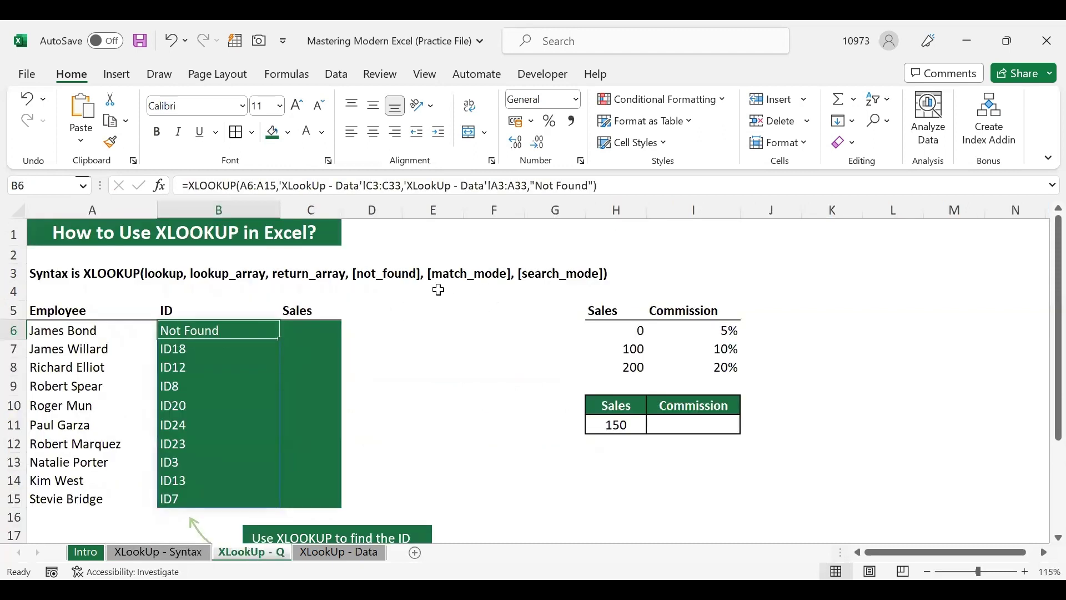
key(F2)
key(Return)
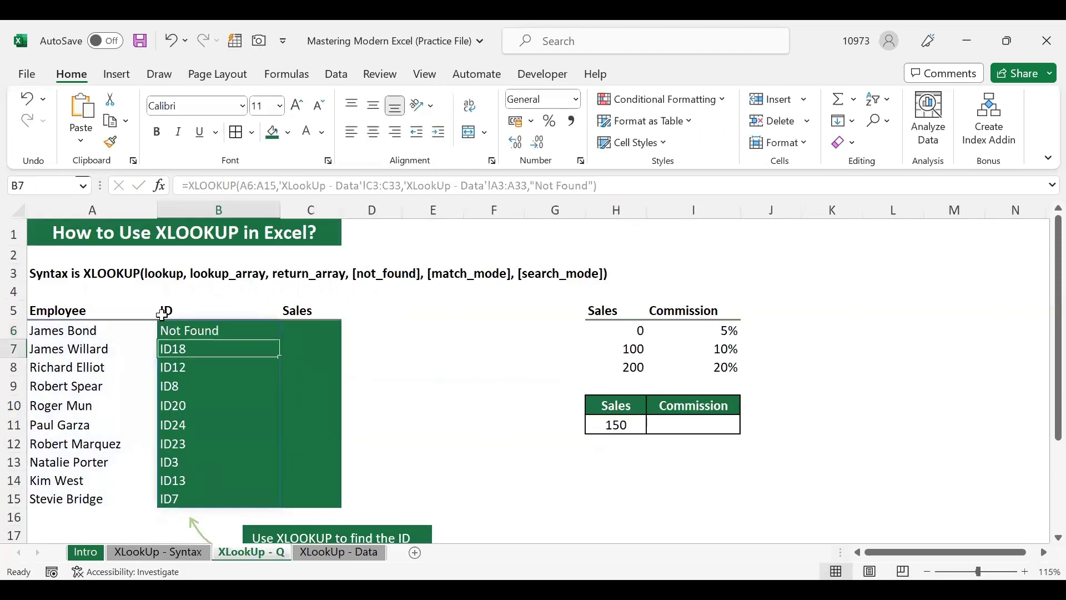
Restore the original employee name in A6 so B6 returns ID4, and edit B6's formula
click(111, 328)
key(F2)
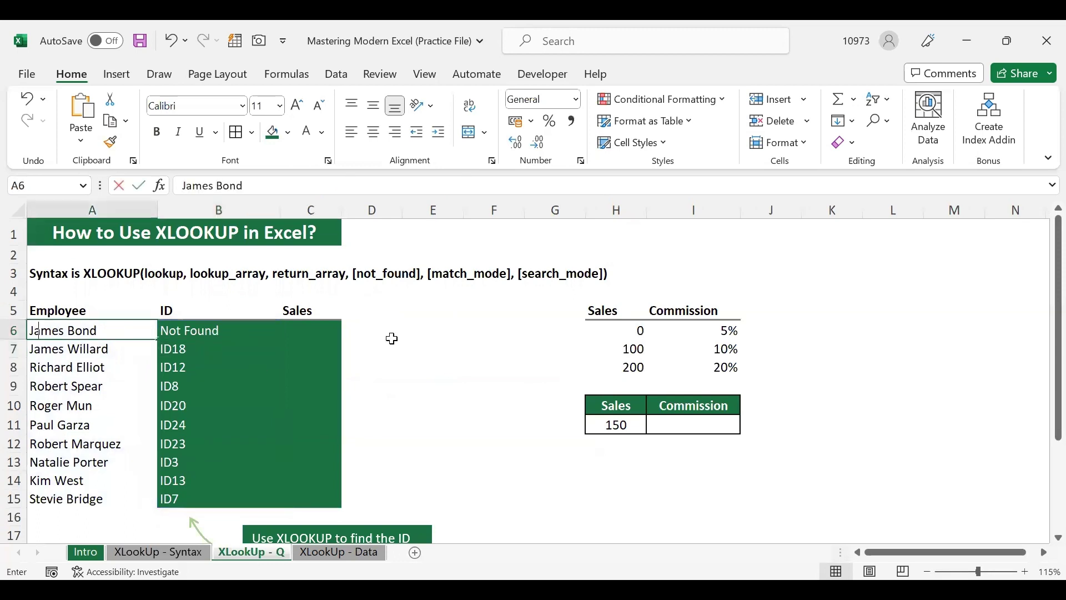
click(262, 330)
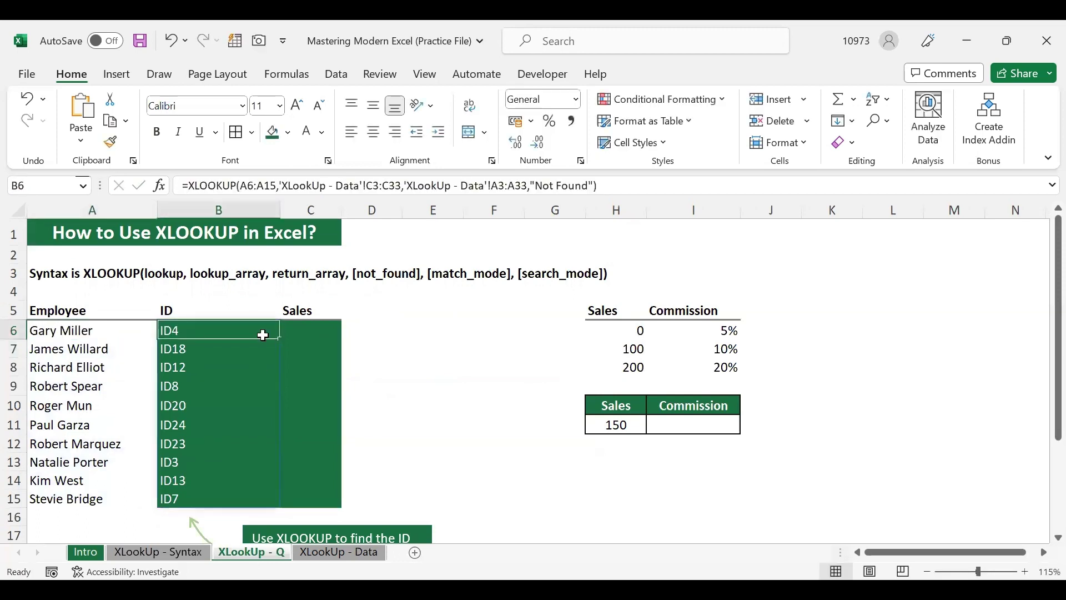
double_click(251, 332)
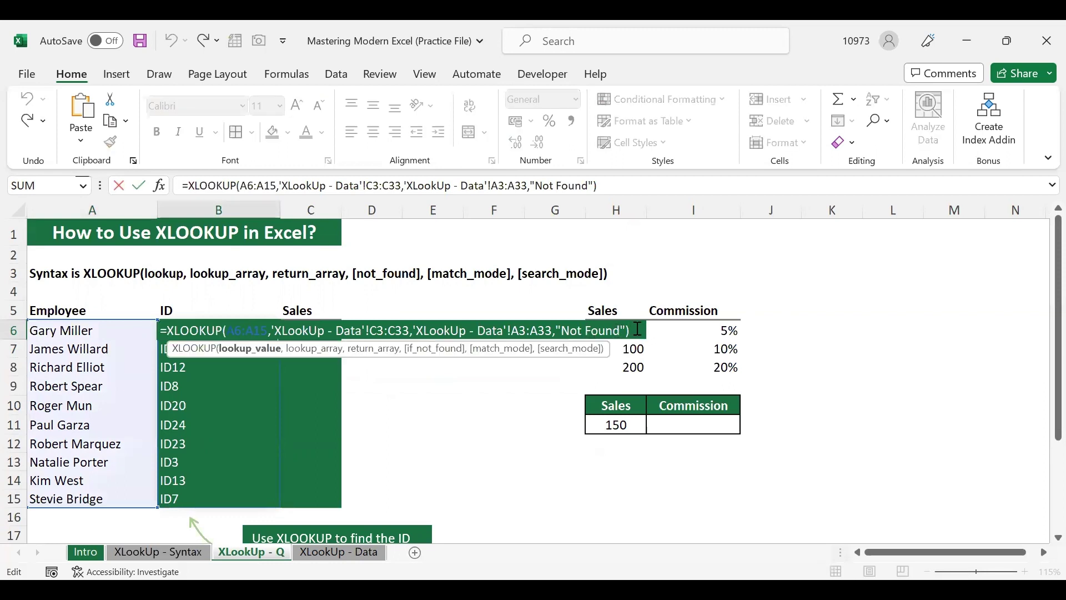
Add match_mode 0 (Exact match) to B6's spilled ID XLOOKUP after reviewing the other match options
click(637, 329)
key(BackSpace)
text(,)
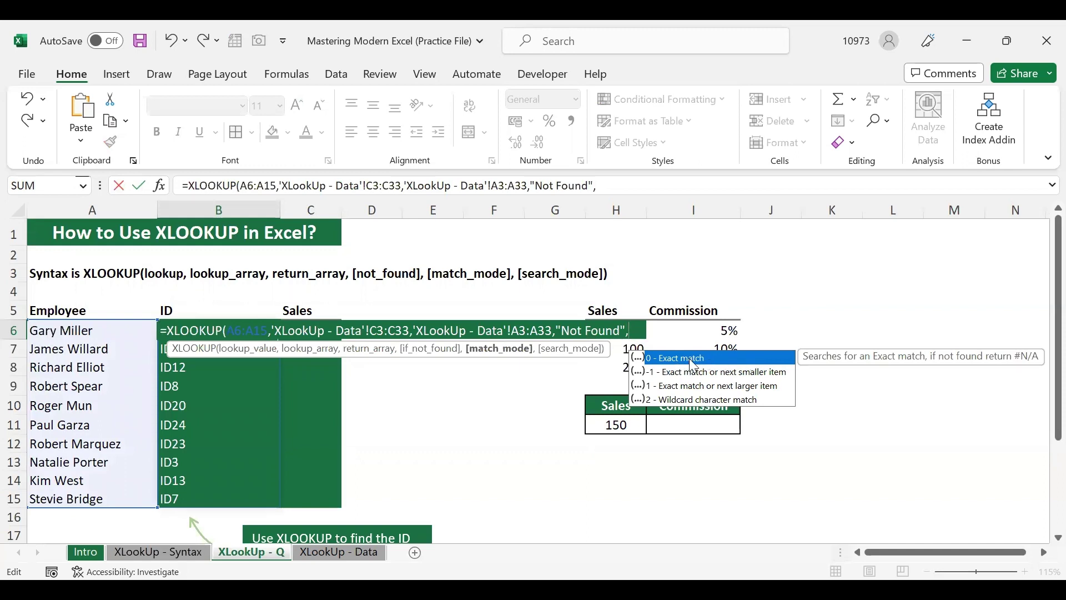
click(711, 377)
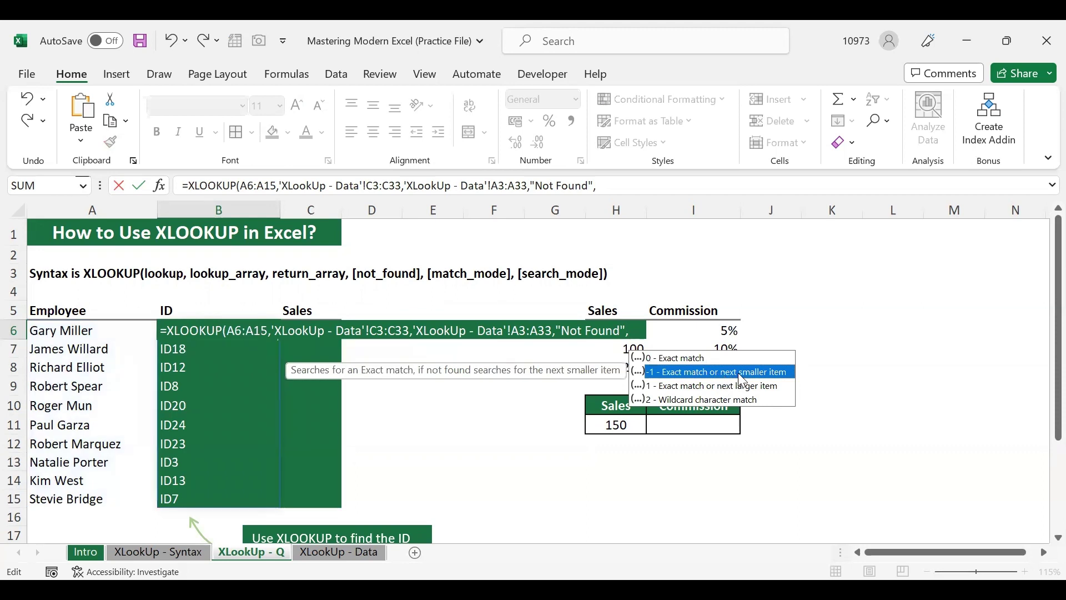
click(755, 386)
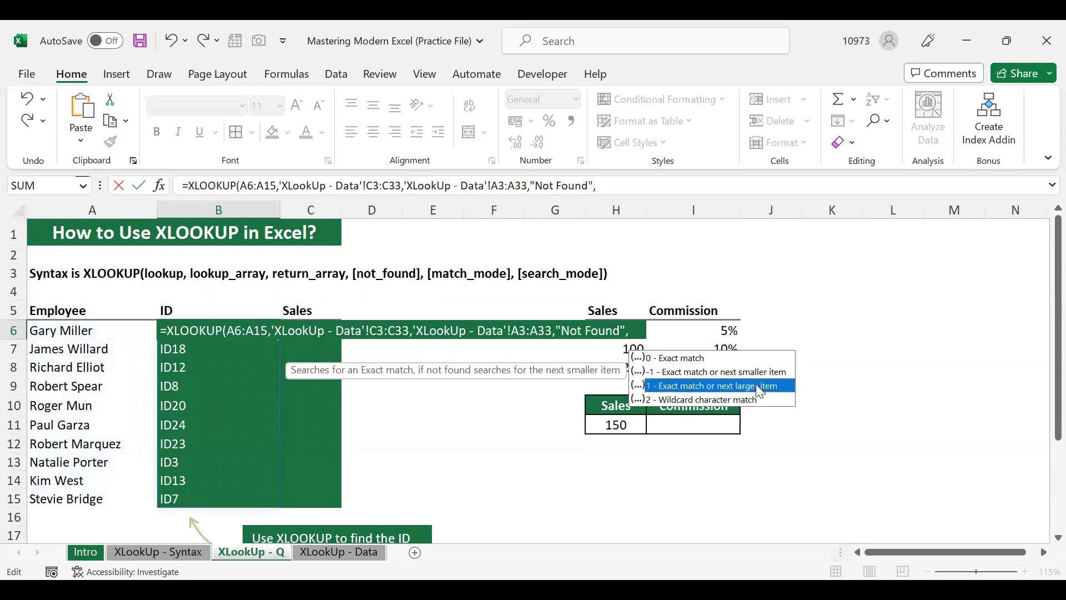
click(730, 399)
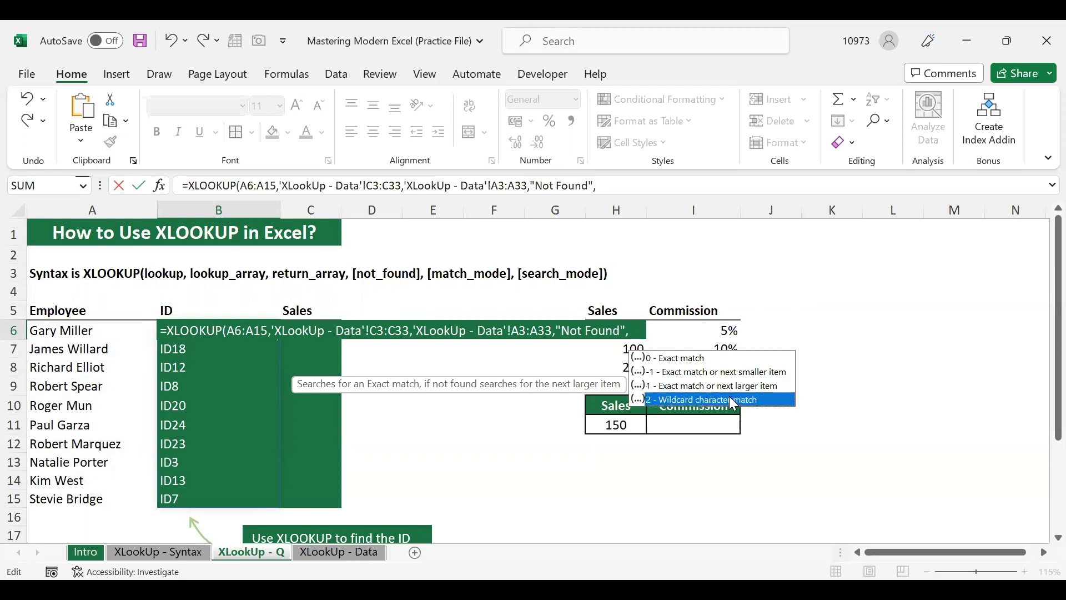
click(684, 358)
double_click(684, 358)
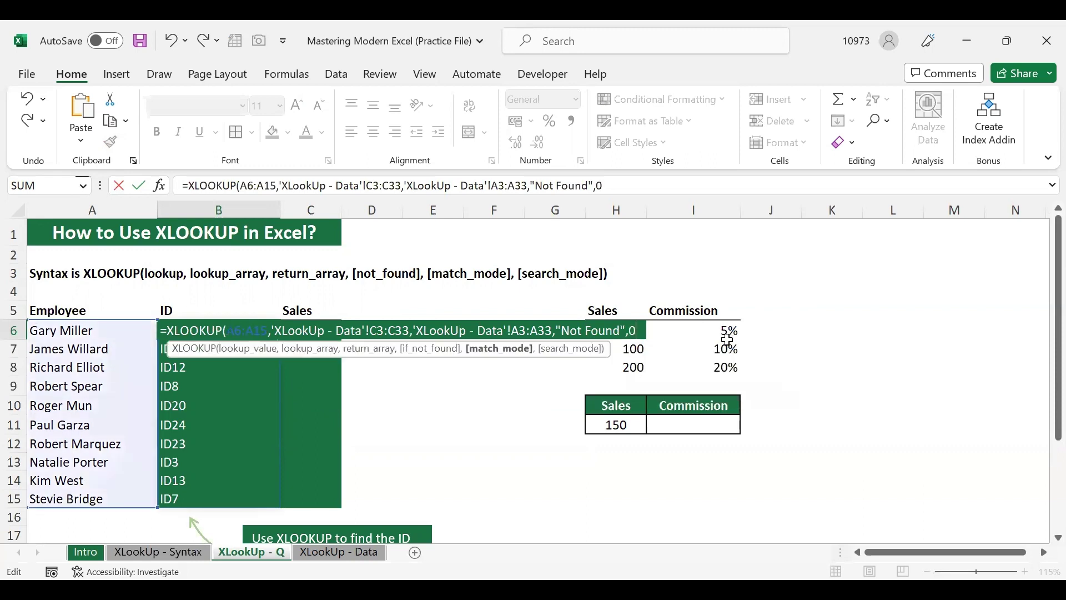
text(,)
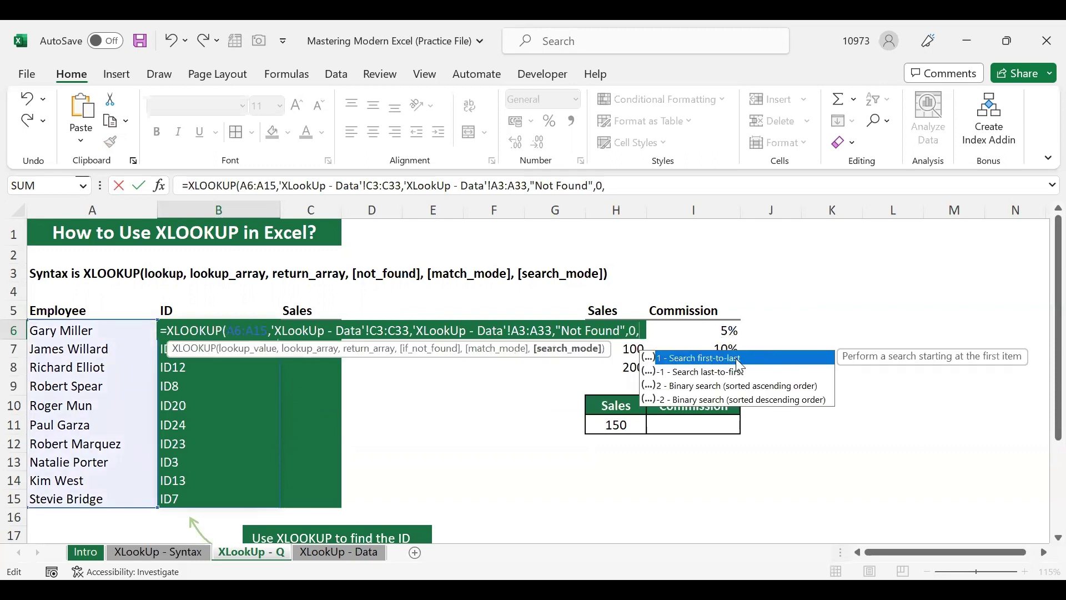
key(BackSpace)
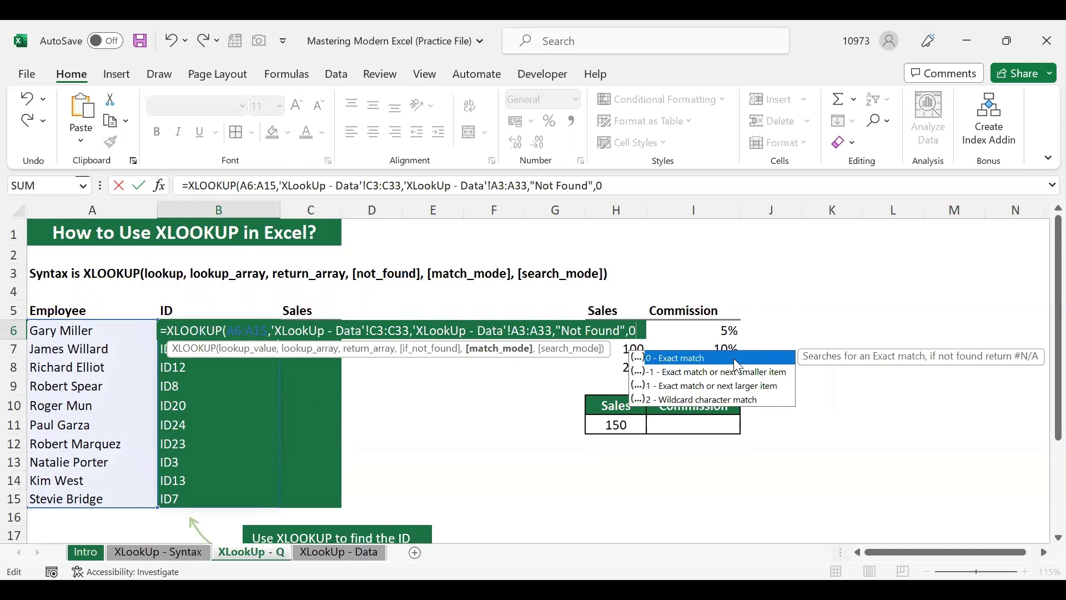
key(Return)
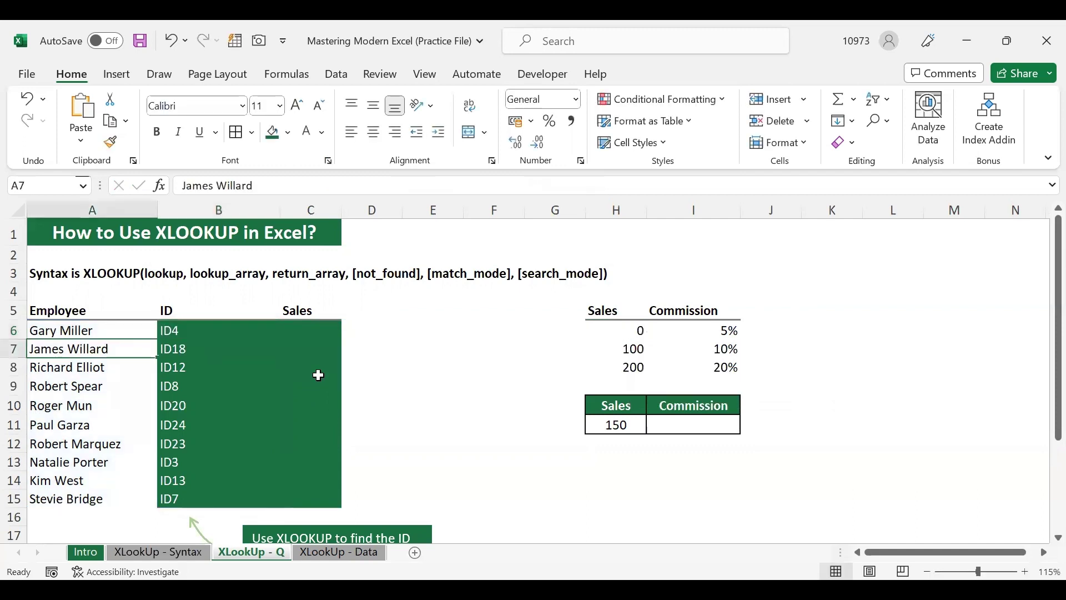
click(548, 274)
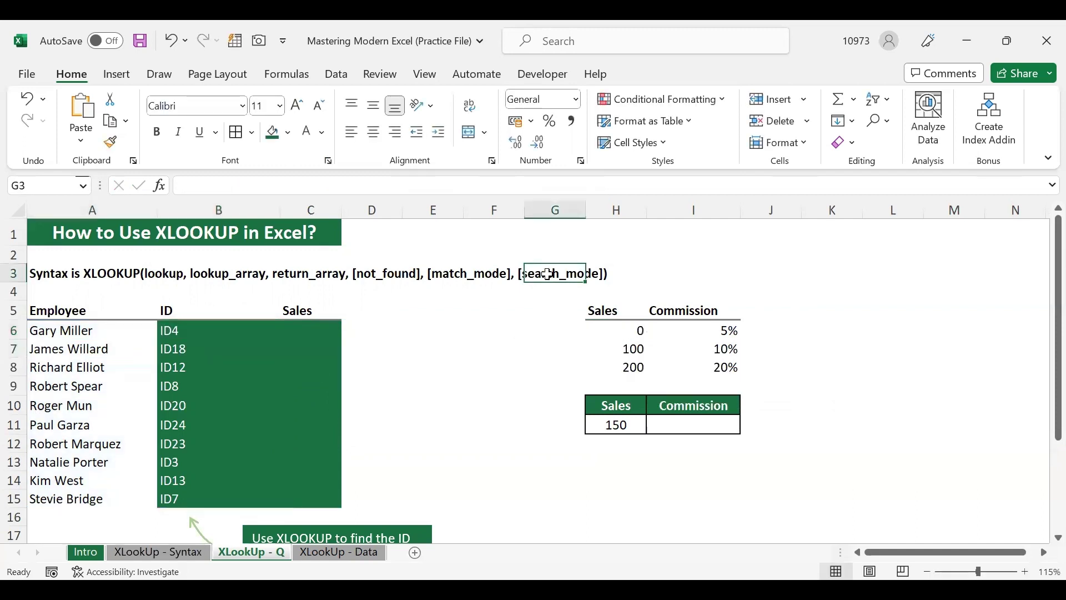
Review the employee IDs, ID18 through ID31, on the XLookUp - Data sheet
click(68, 275)
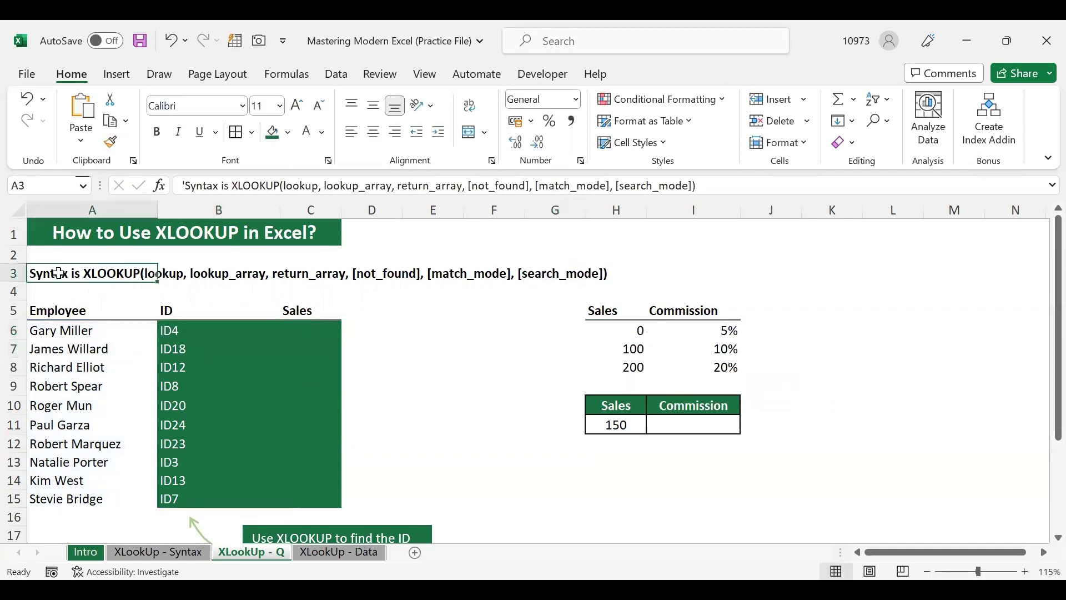
click(93, 332)
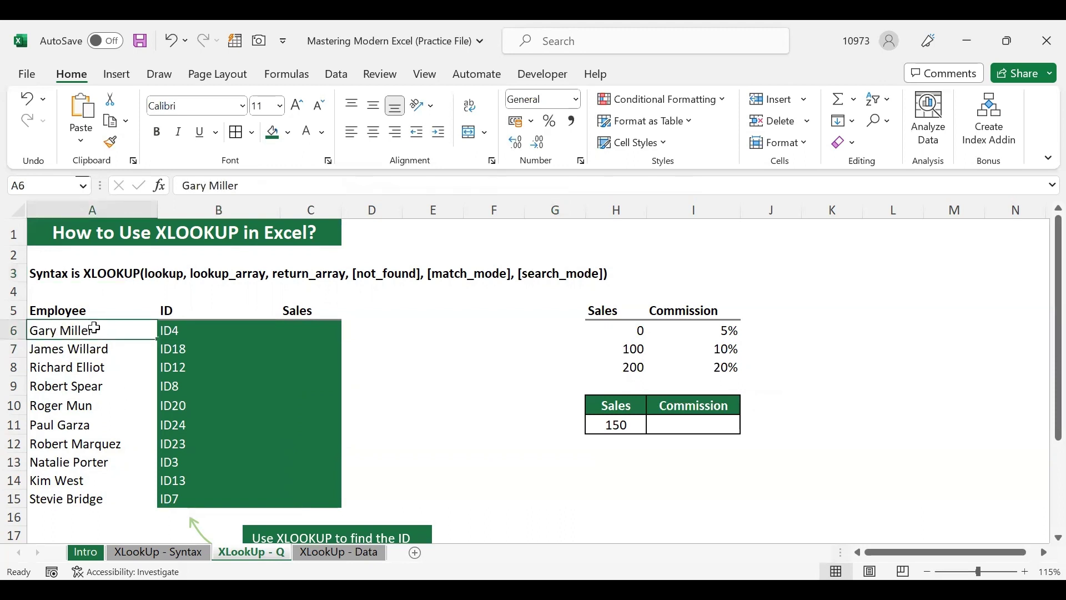
click(341, 553)
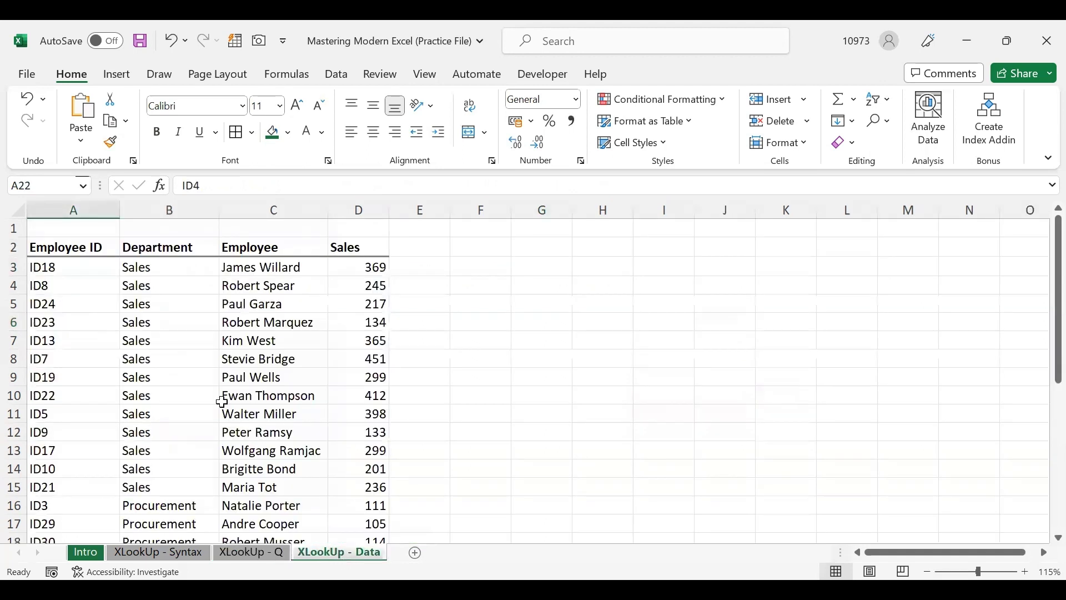
click(256, 281)
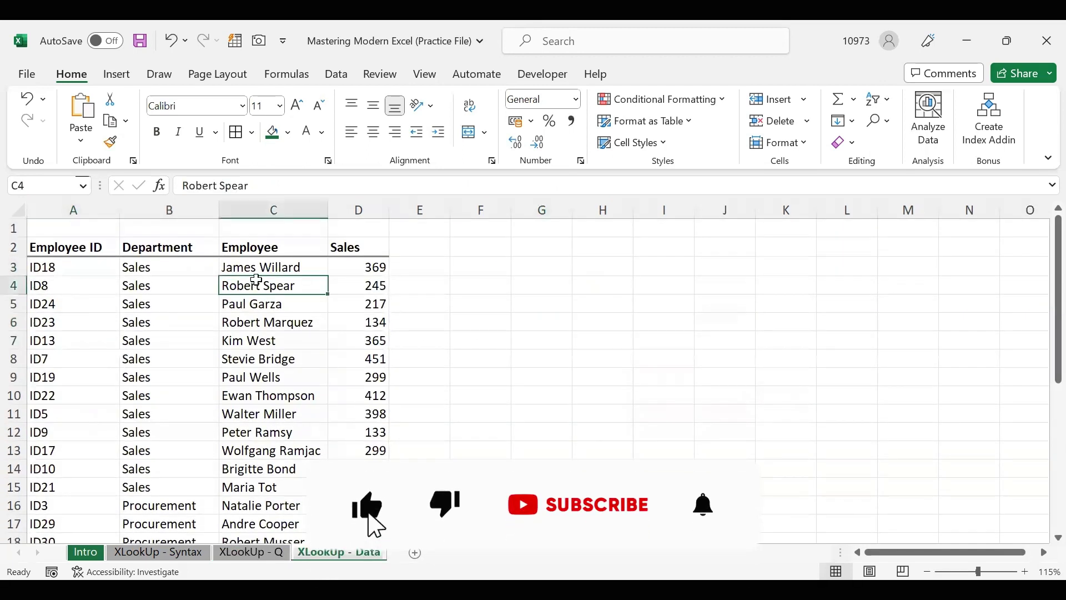
click(257, 265)
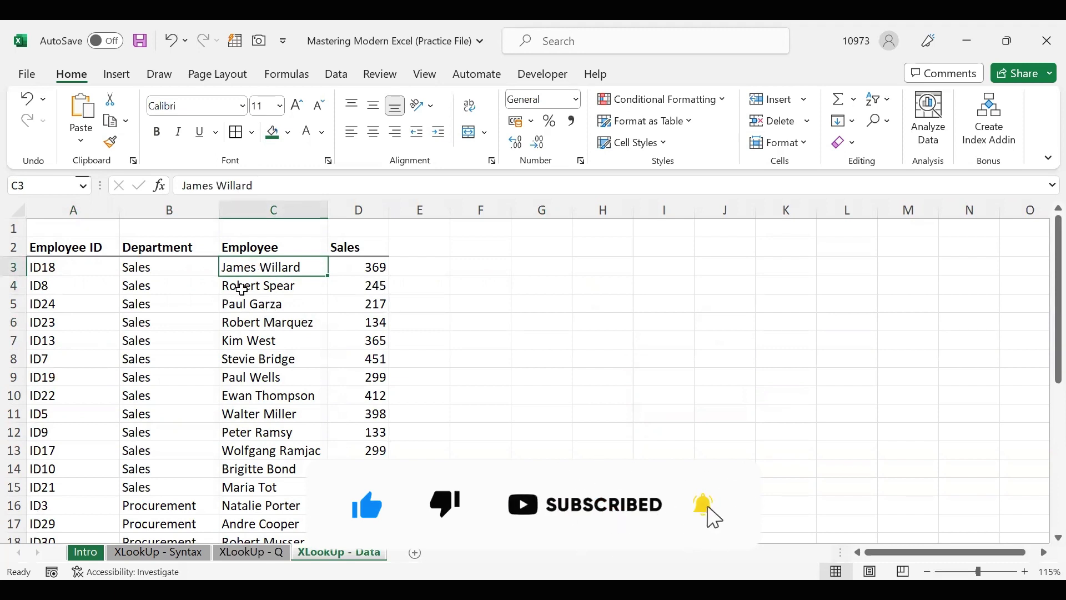
click(100, 276)
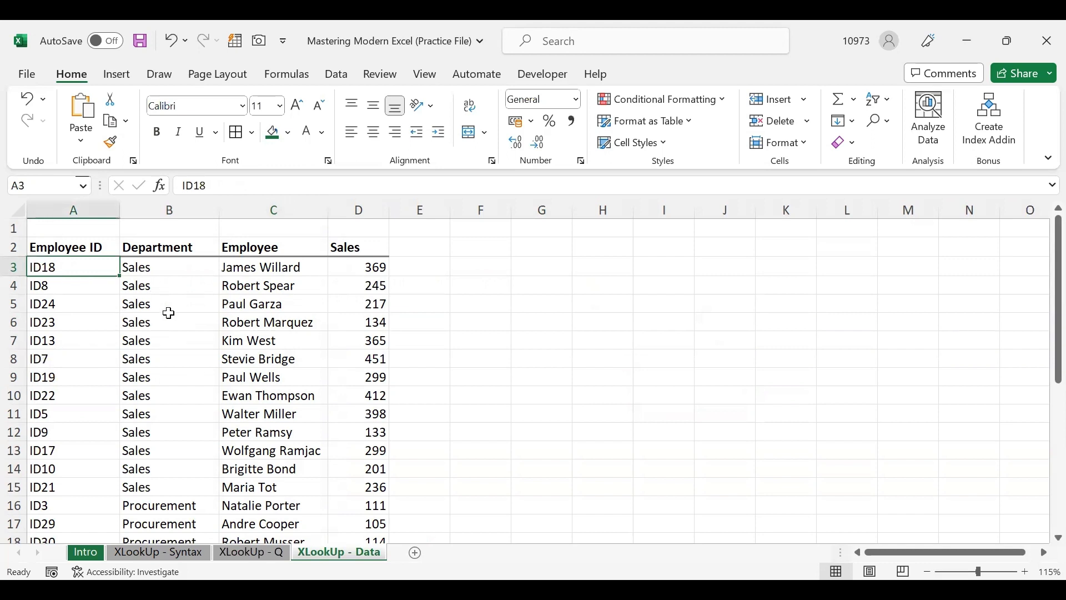
scroll(169, 313, down, 13)
scroll(168, 312, up, 6)
click(82, 425)
scroll(238, 388, up, 7)
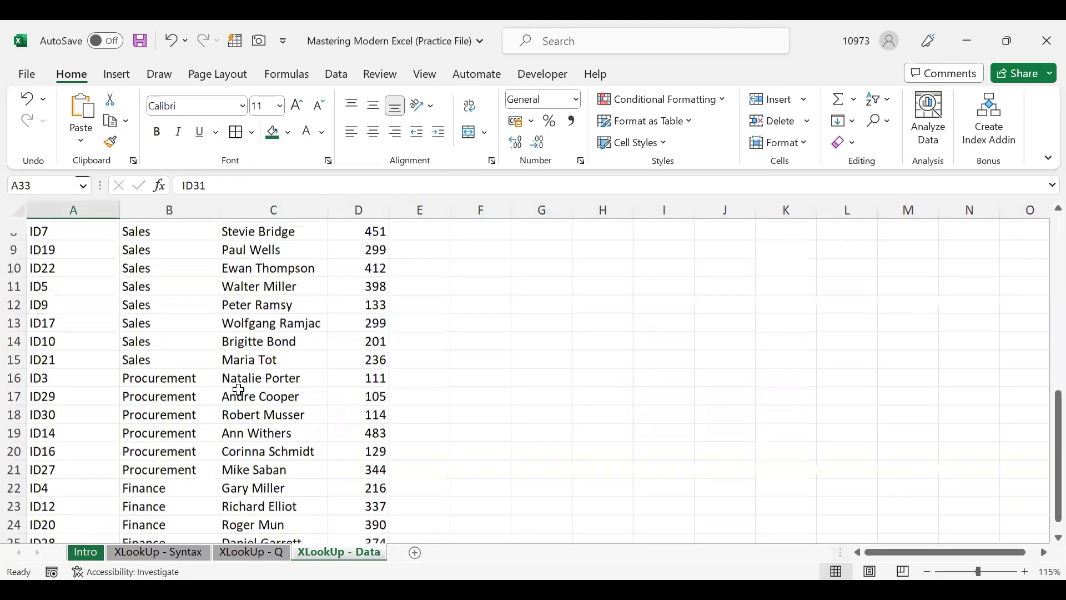
Reopen B6's ID lookup formula on XLookUp - Q for editing
click(268, 554)
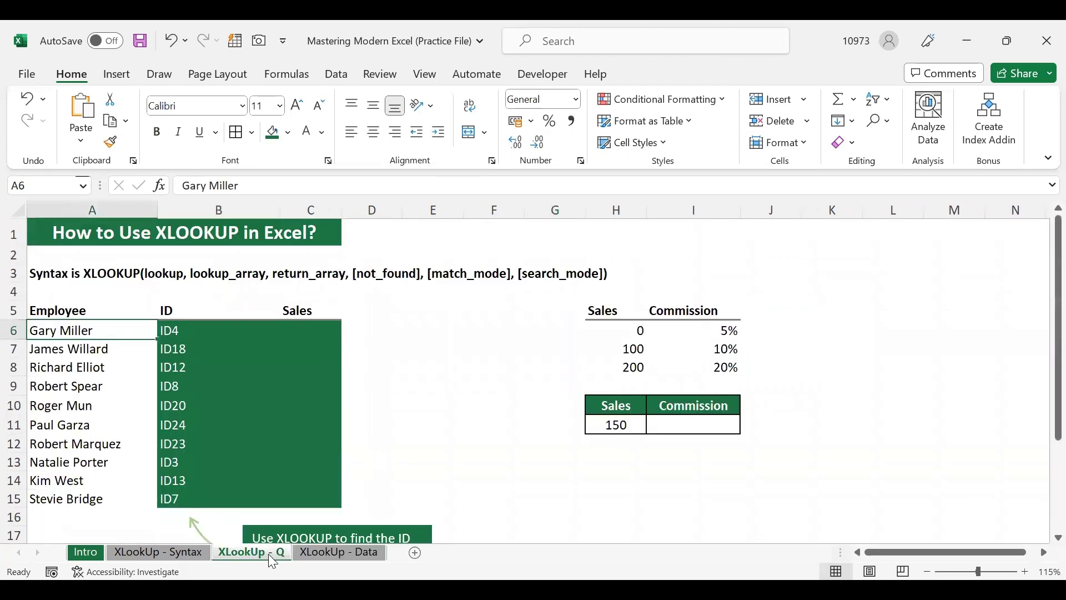
click(179, 330)
click(661, 183)
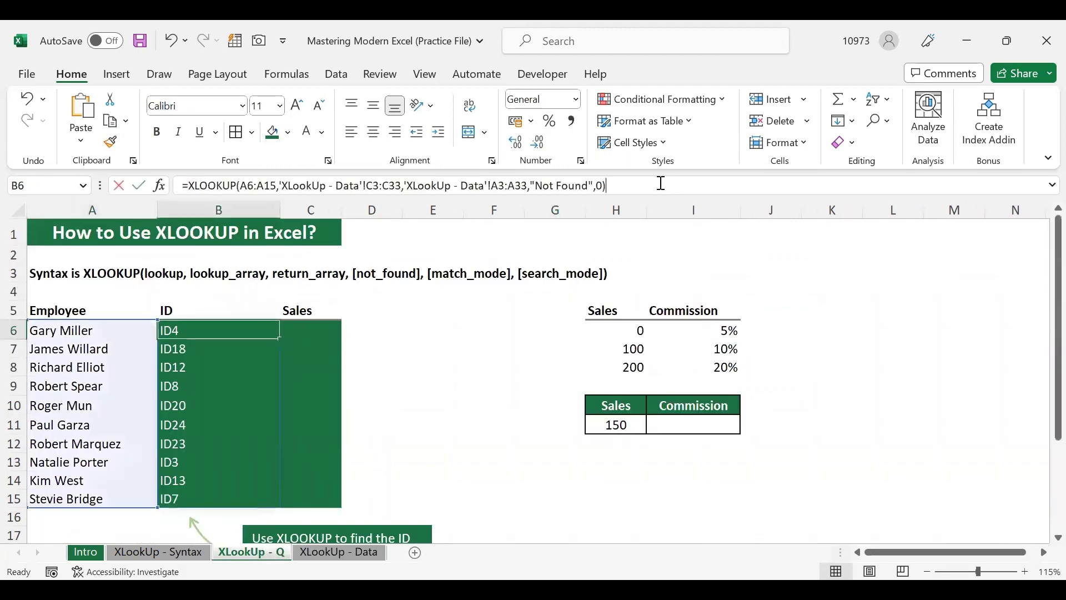
Add search mode -1 to B6's XLOOKUP and narrow the lookup value from A6:A15 to A6
key(BackSpace)
text(,)
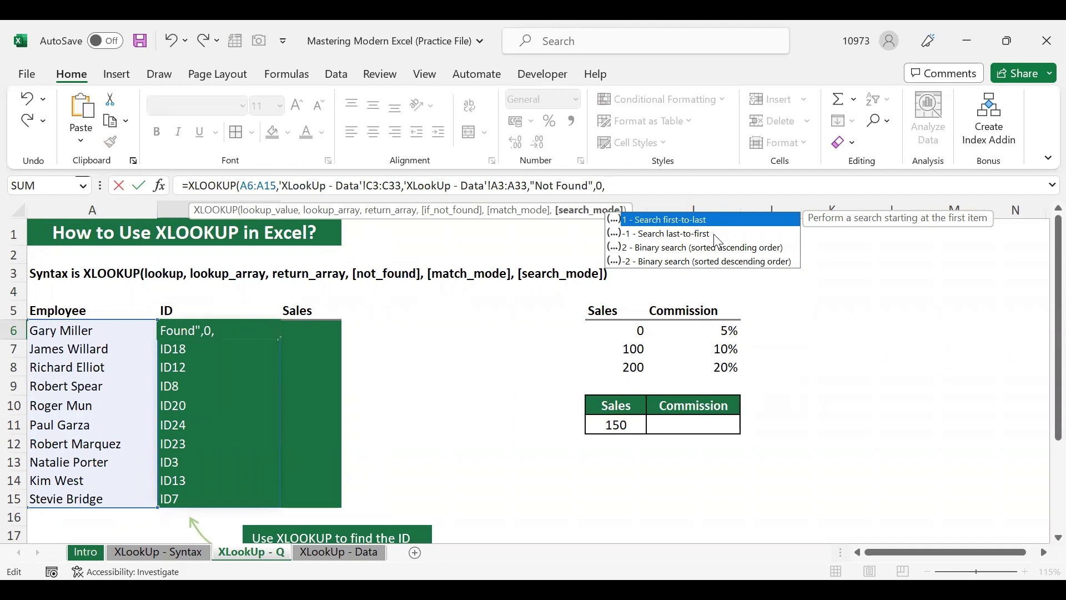
text(-1)
key(Return)
click(278, 185)
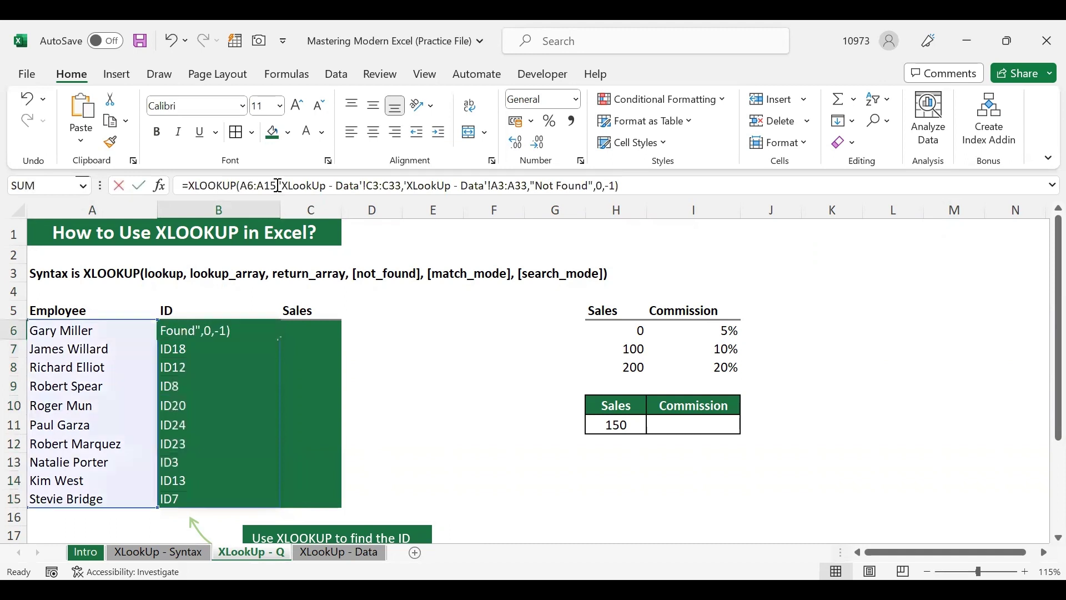
key(BackSpace)
key(BackSpace)
key(BackSpace)
key(BackSpace)
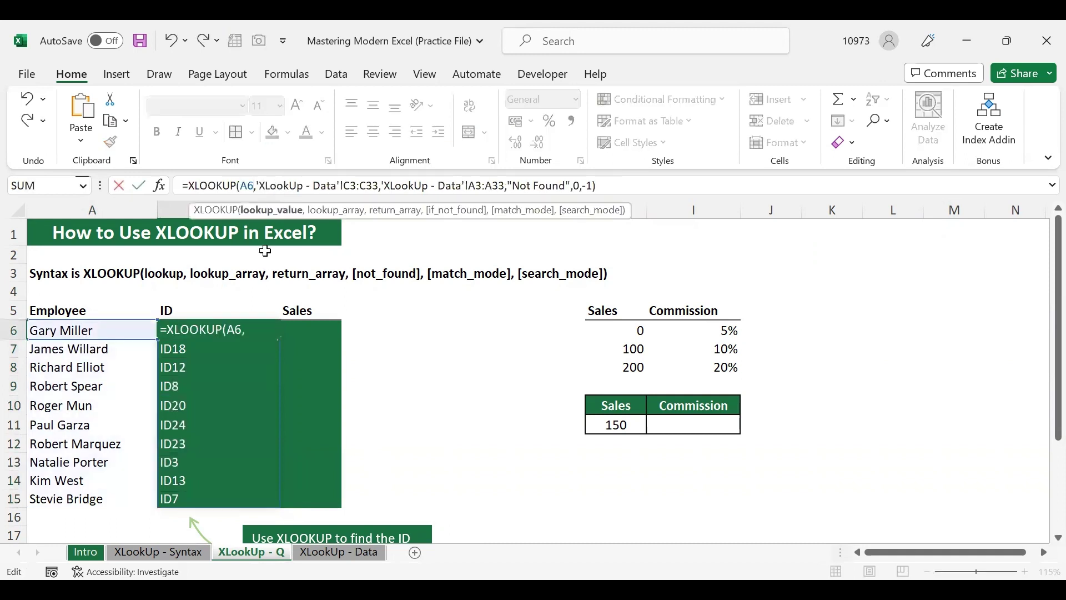
key(Return)
Switch B6's search mode to 1 (Search first-to-last) and close the formula, returning ID4
click(221, 329)
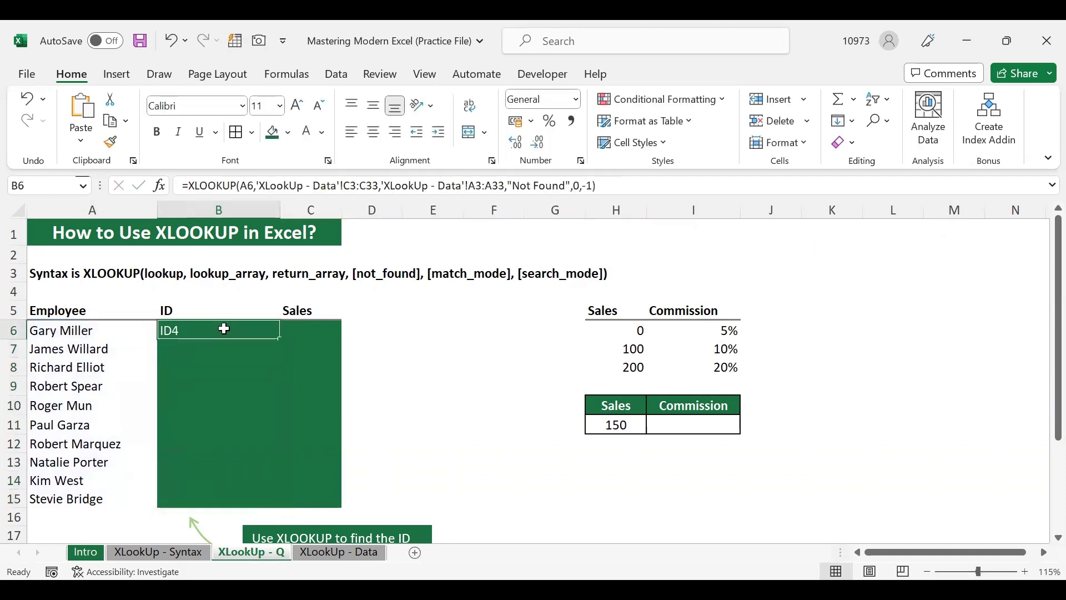
click(619, 186)
key(BackSpace)
key(BackSpace)
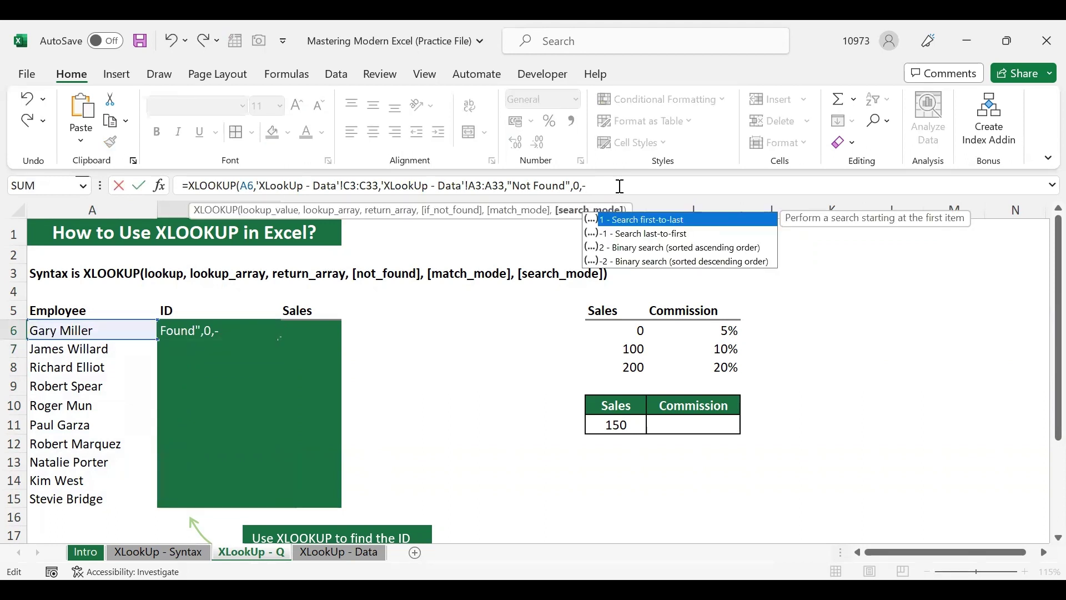
double_click(718, 221)
text(_)
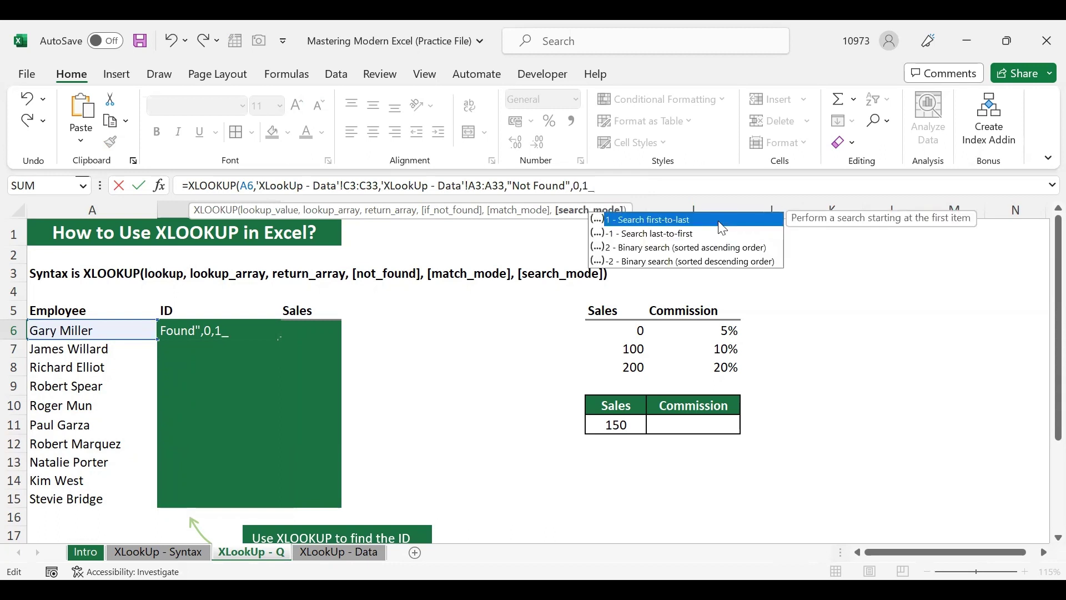
text())
key(Return)
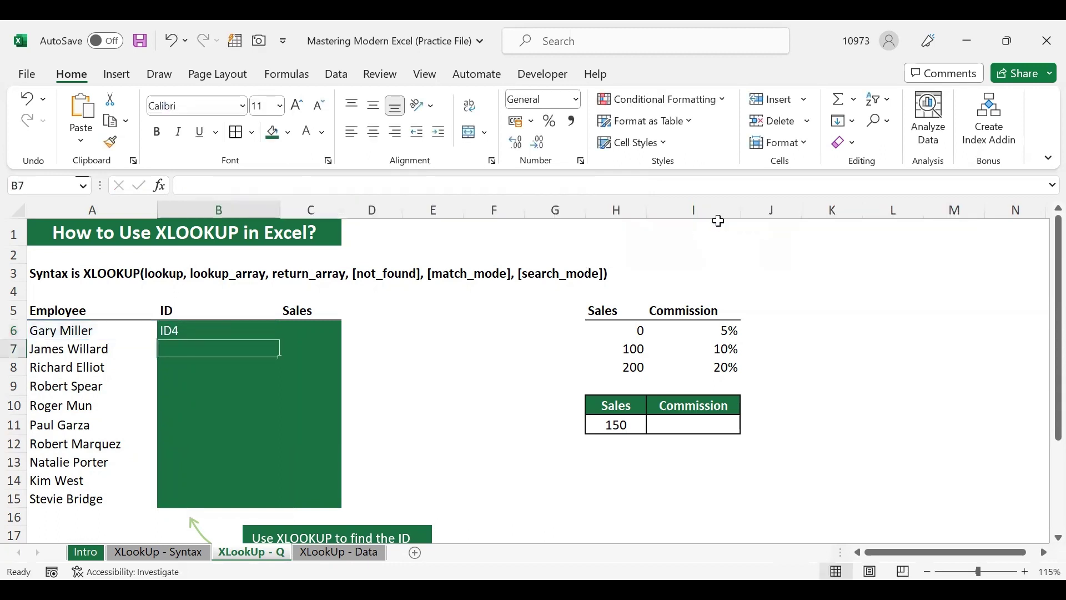
click(225, 331)
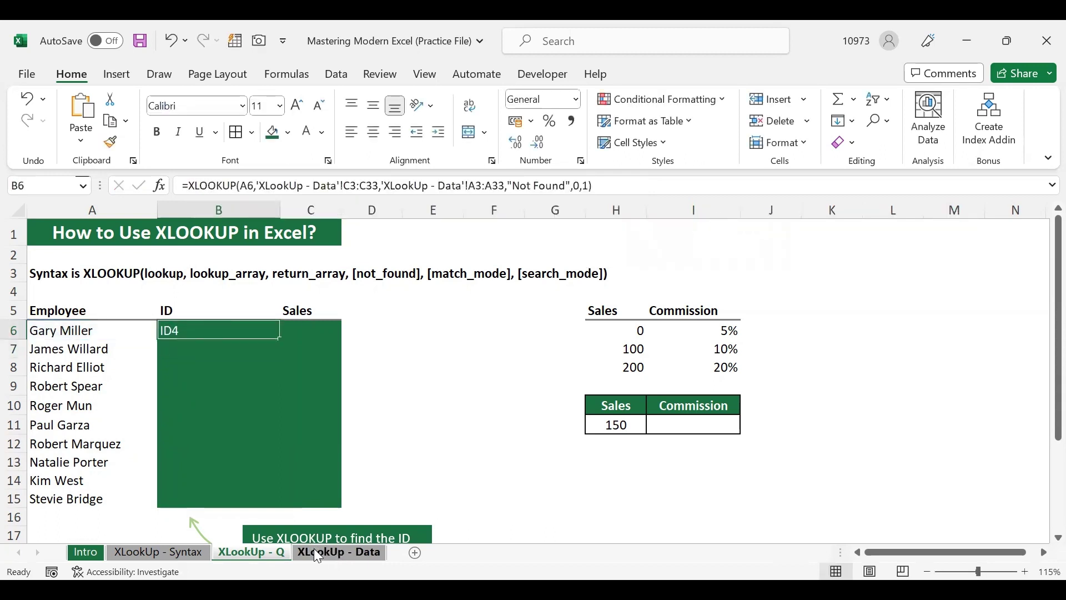
Browse the XLookUp - Data employee table down to row 33, then select the ID8 row
click(314, 550)
scroll(298, 393, down, 4)
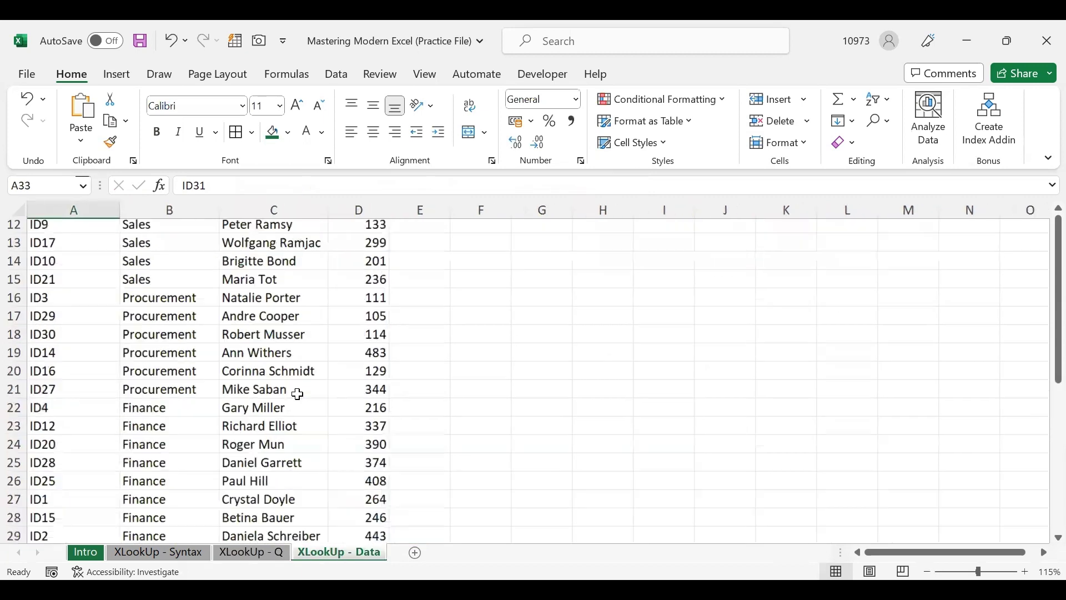
scroll(297, 393, down, 2)
scroll(297, 394, down, 1)
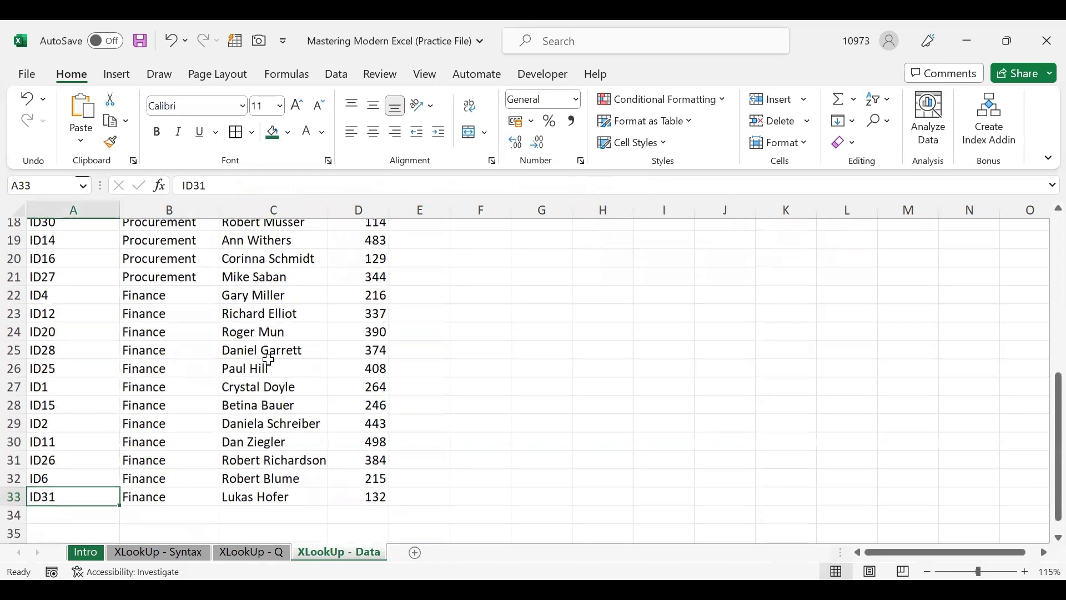
scroll(338, 362, up, 5)
scroll(337, 362, up, 1)
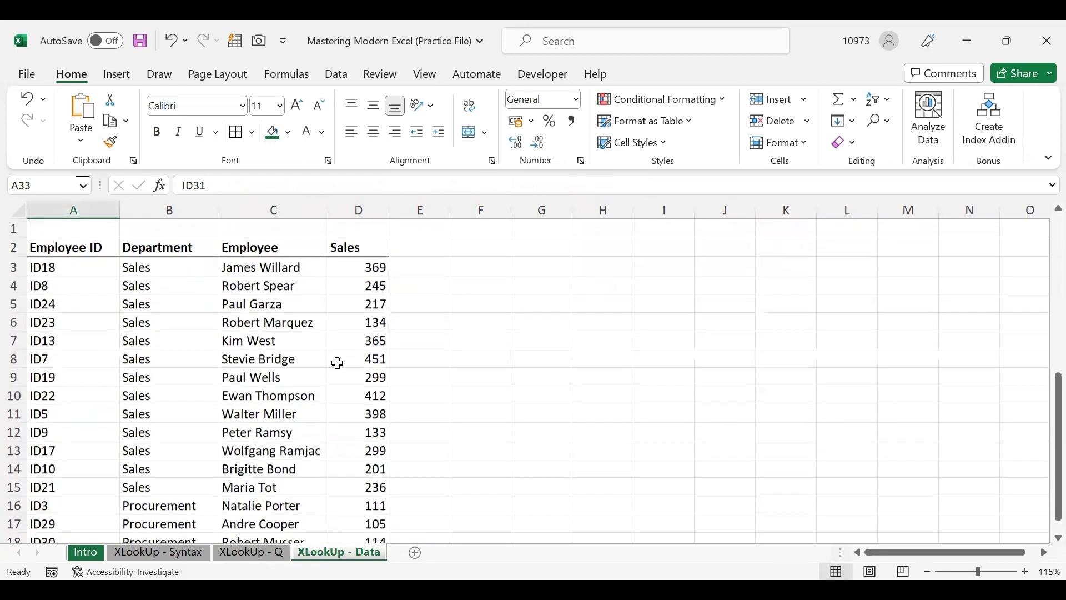
scroll(337, 363, down, 3)
scroll(338, 362, down, 1)
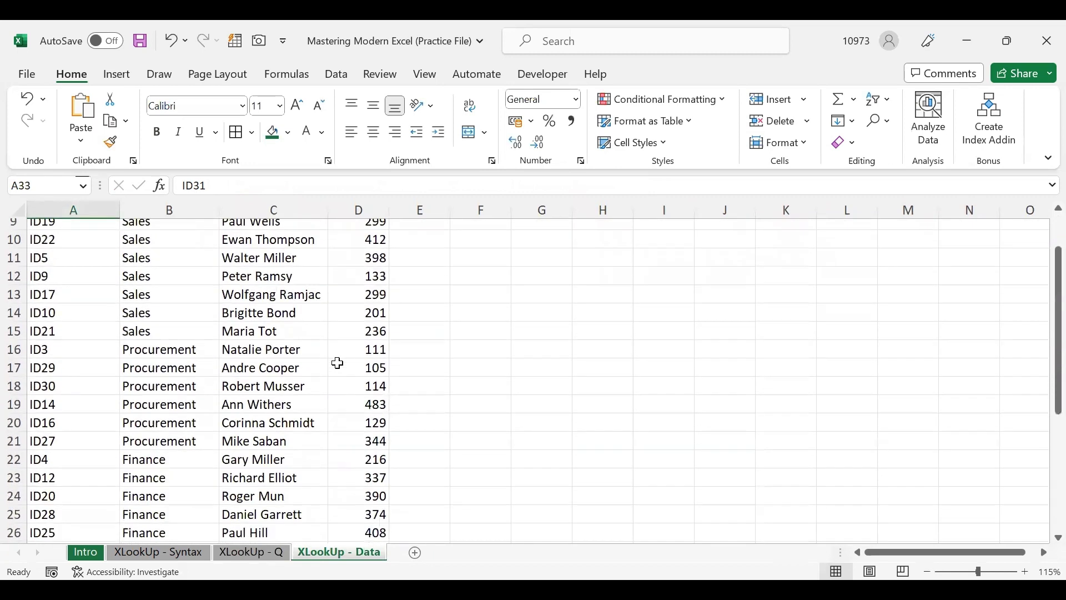
scroll(337, 363, down, 3)
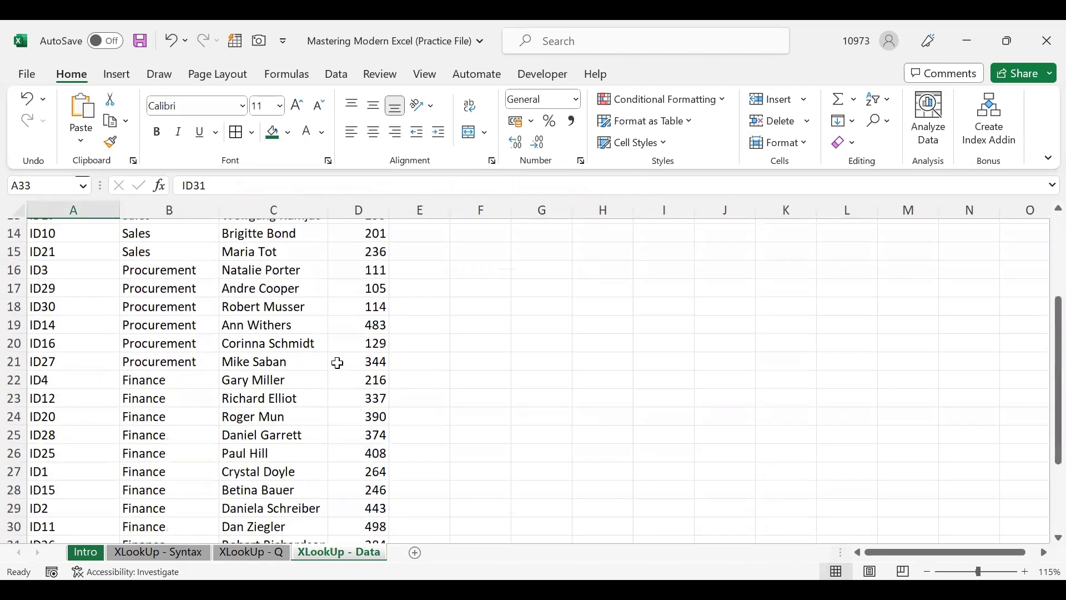
scroll(337, 363, down, 2)
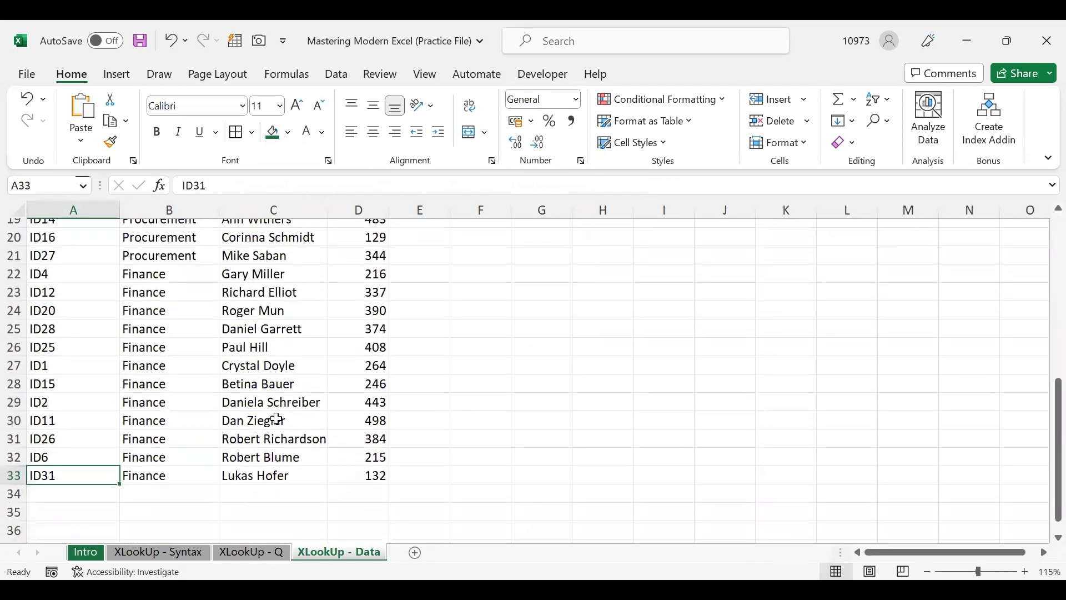
click(227, 277)
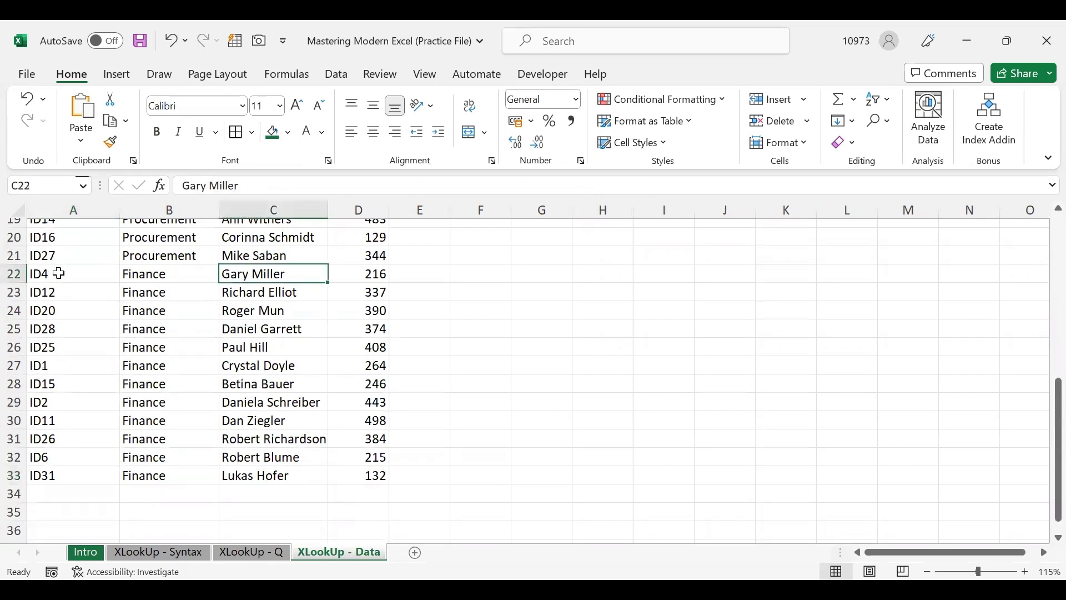
scroll(58, 273, up, 6)
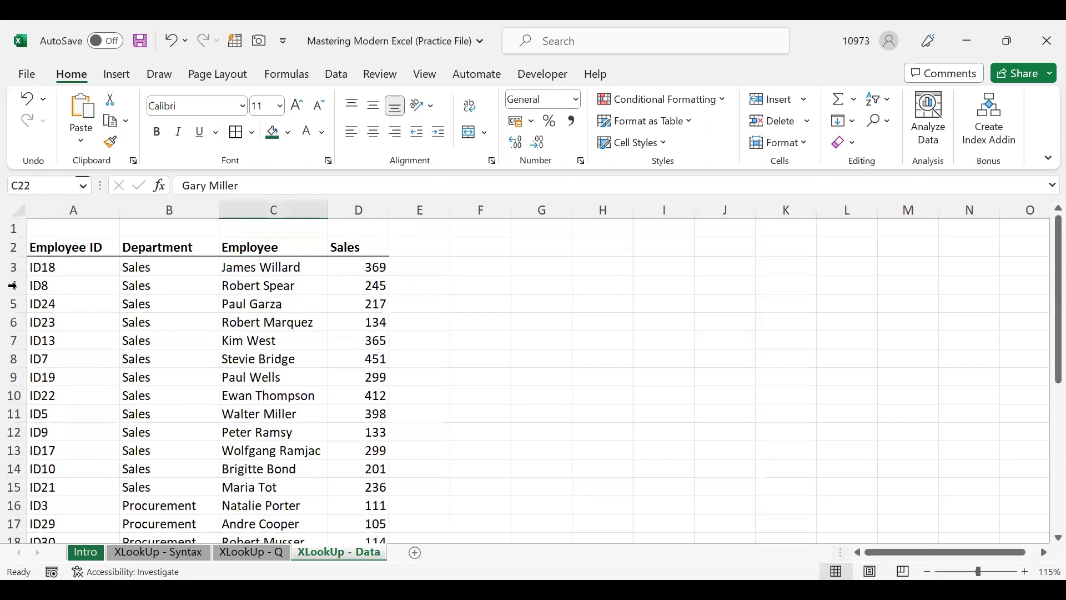
click(12, 285)
Insert a new row 4 holding ID99, Sales, the employee's name and sales of 326
right_click(13, 285)
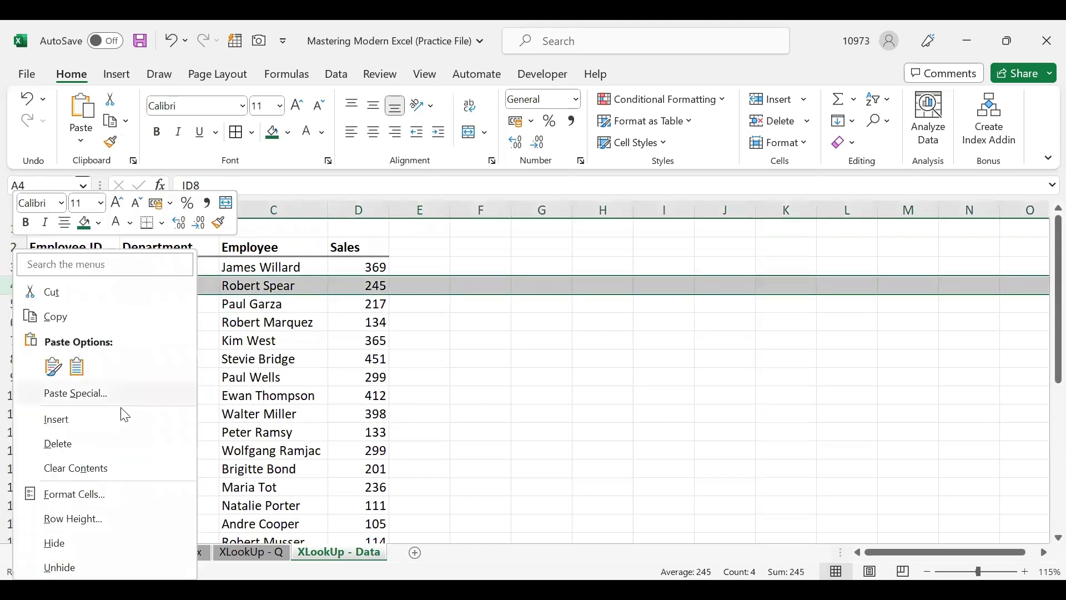
key(Return)
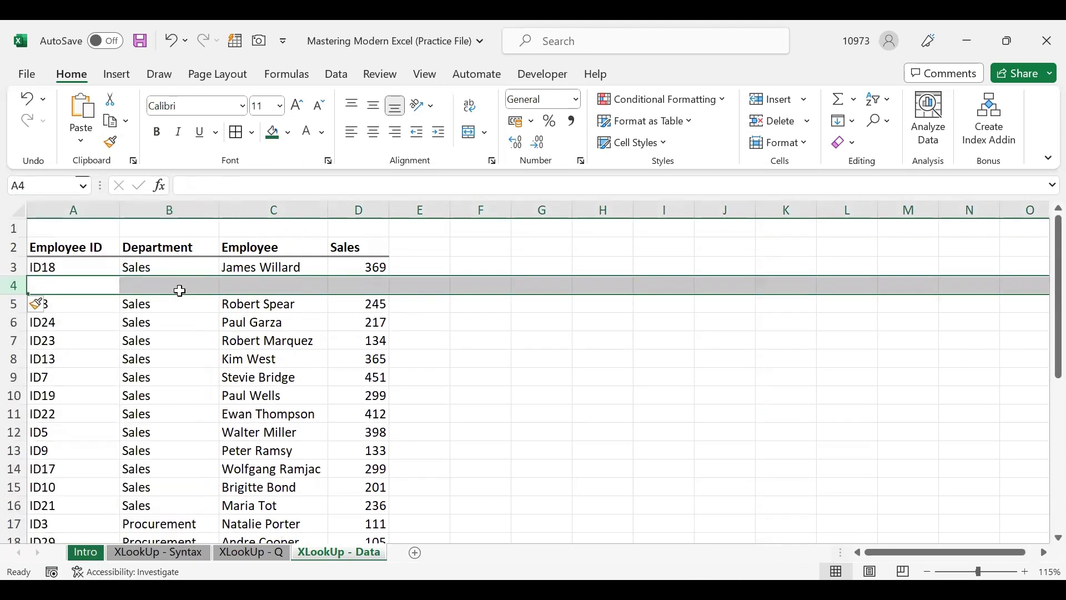
click(80, 286)
text(ID)
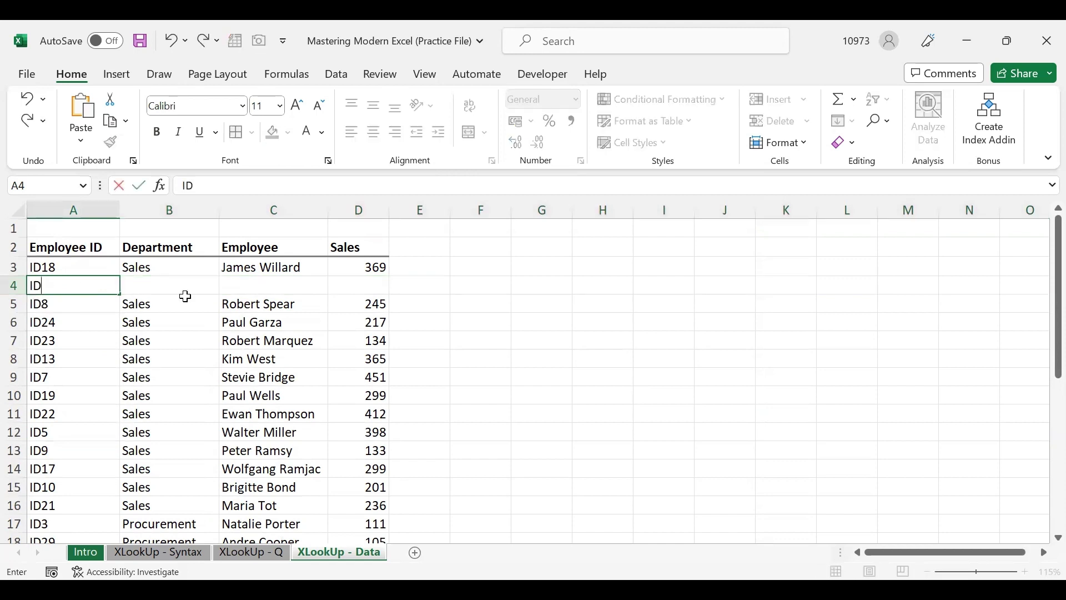
text(99)
key(Tab)
text(Sal)
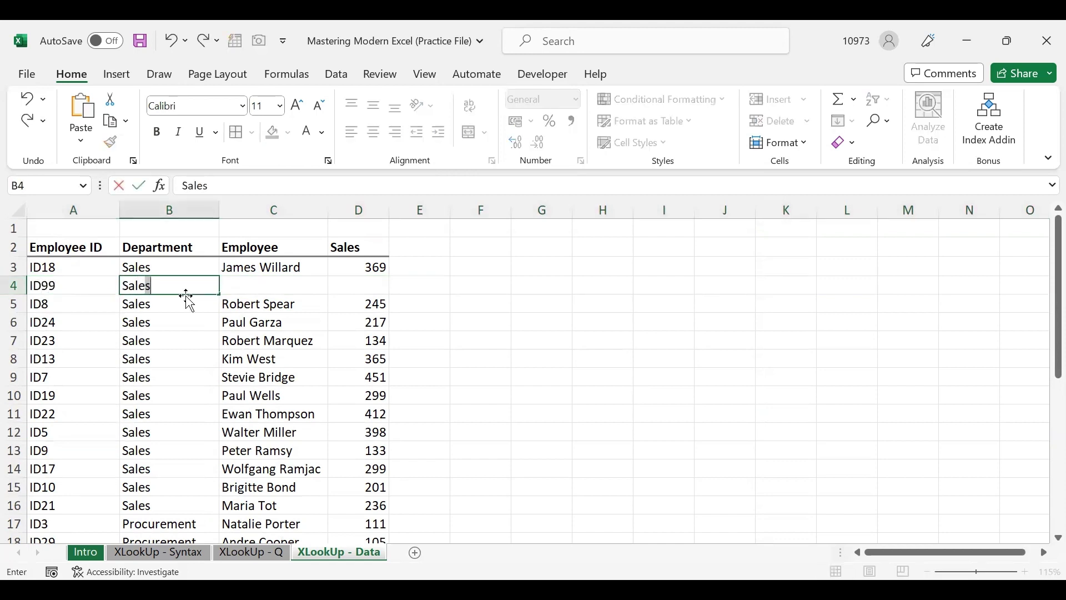
key(Tab)
key(Tab)
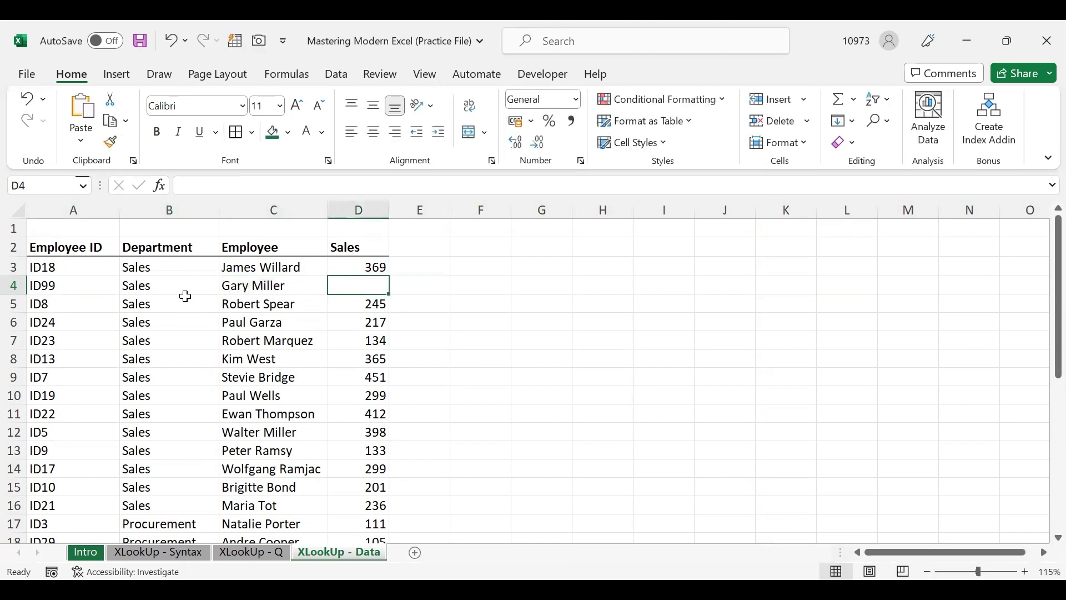
text(326)
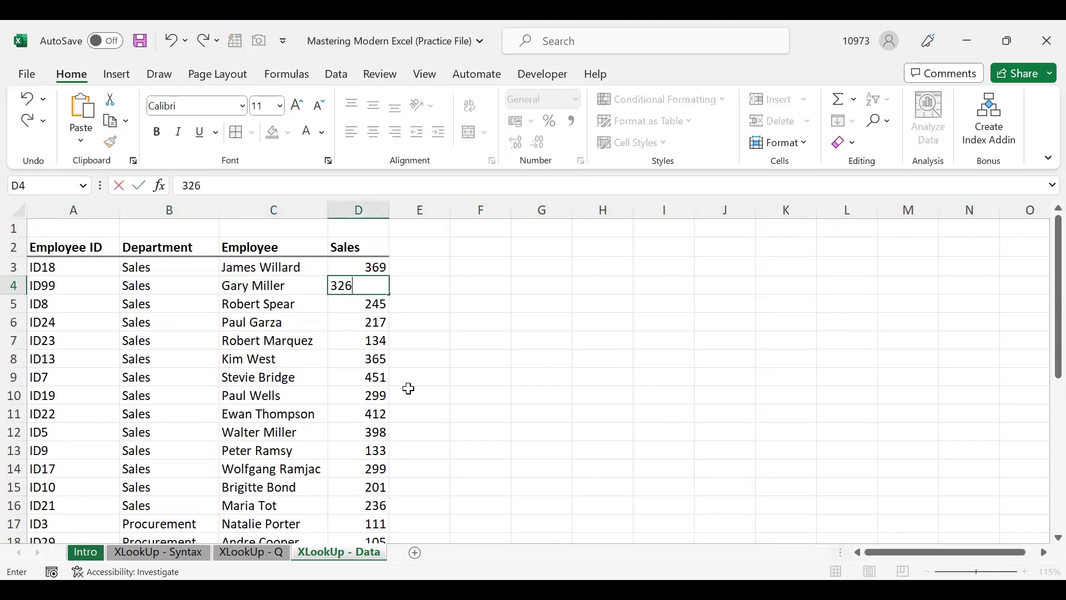
key(Return)
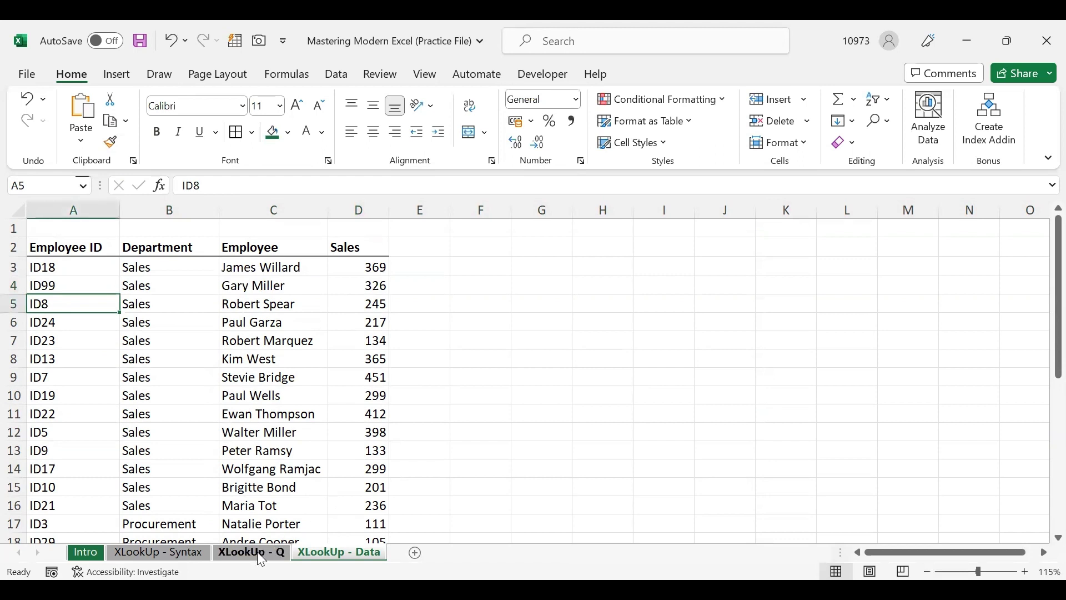
click(258, 552)
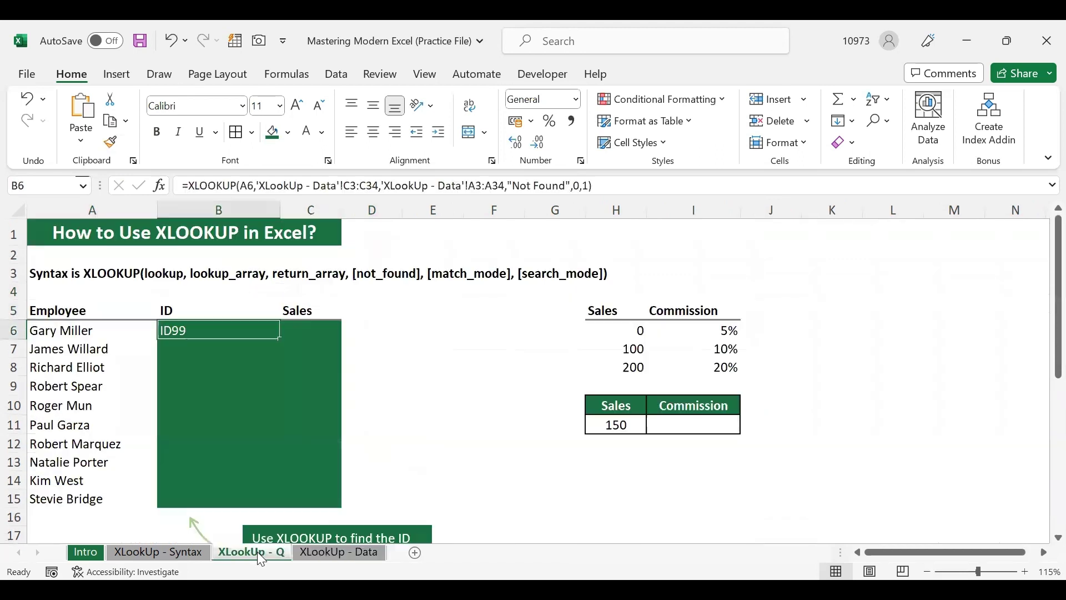
double_click(208, 330)
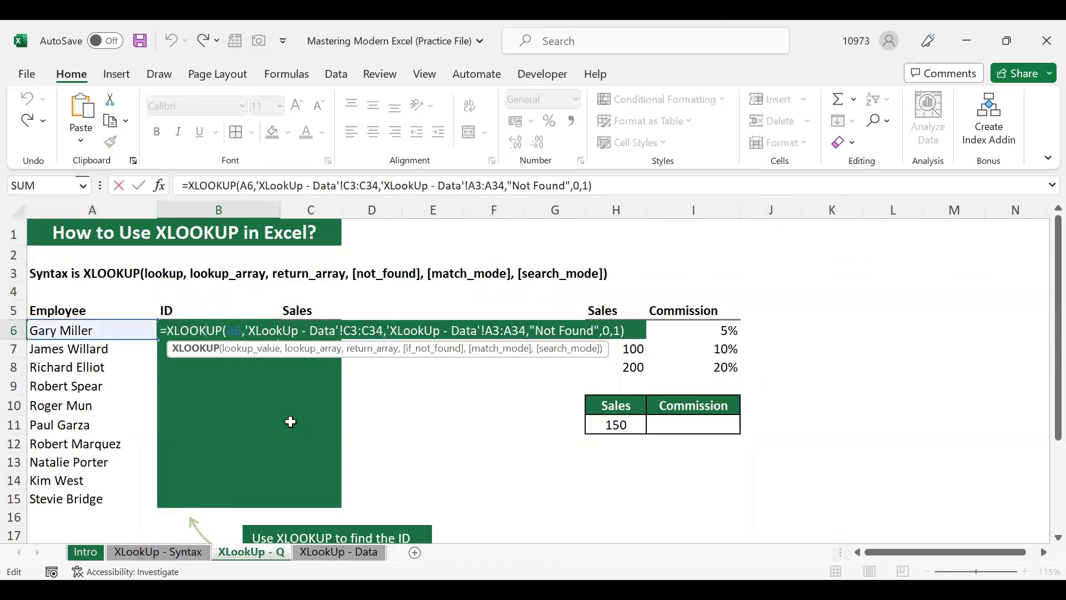
key(Tab)
click(173, 331)
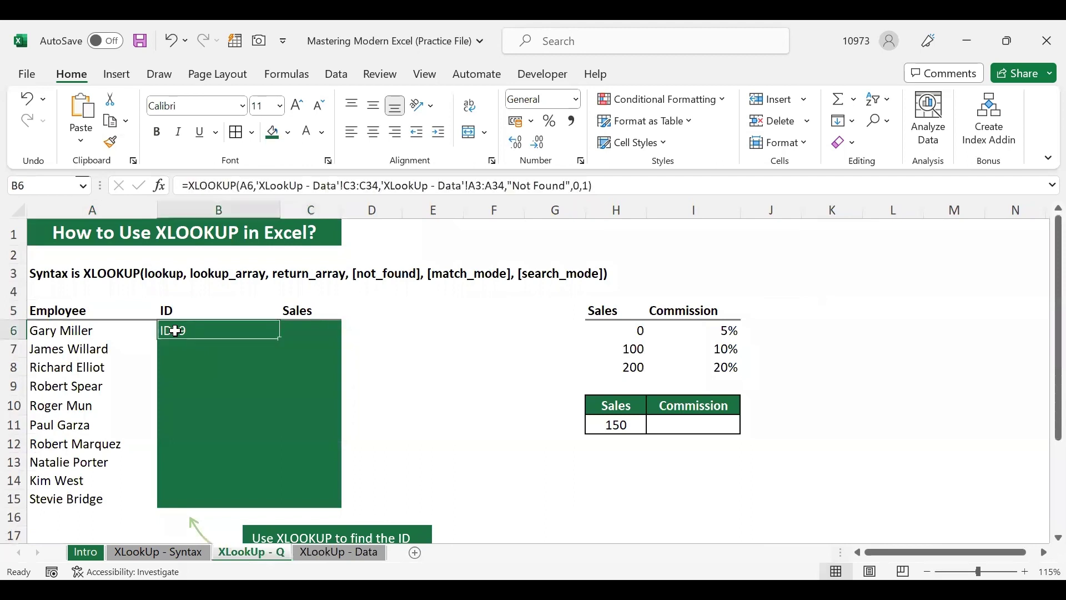
click(327, 552)
click(84, 287)
click(249, 554)
double_click(192, 331)
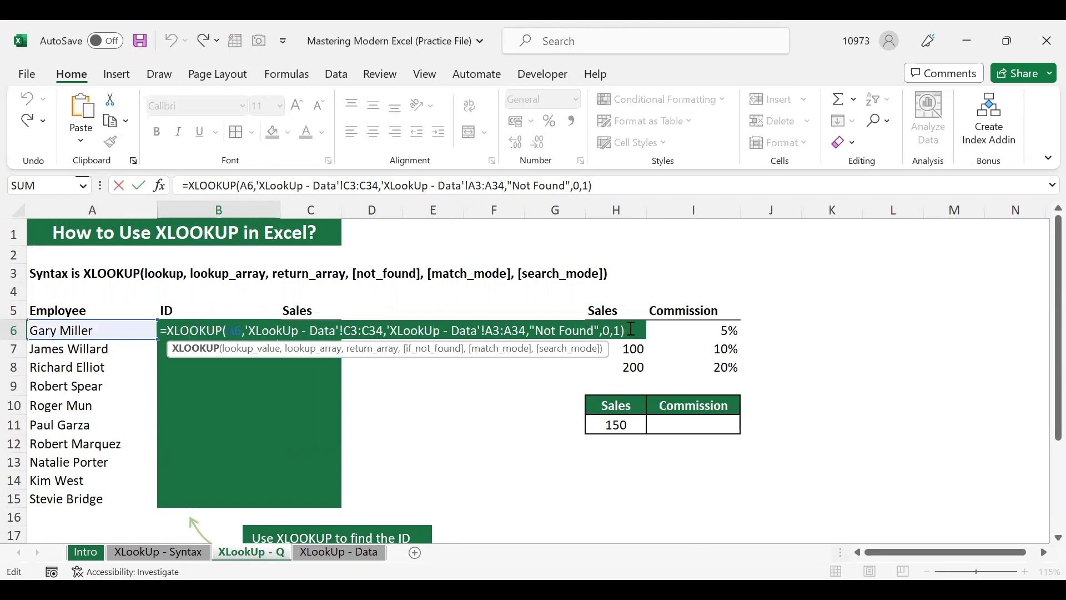
key(BackSpace)
key(BackSpace)
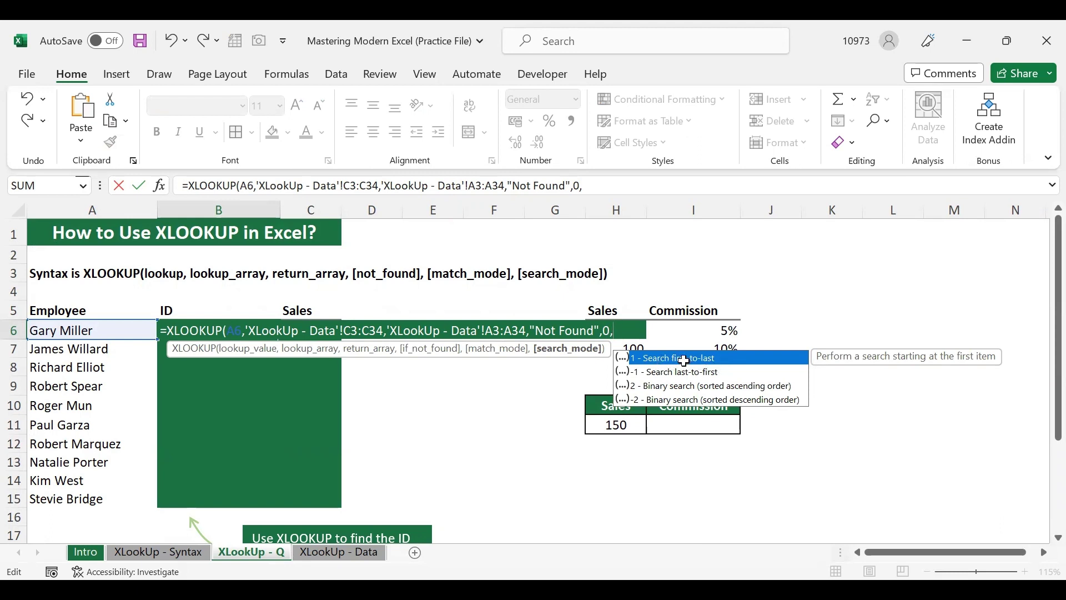
double_click(684, 361)
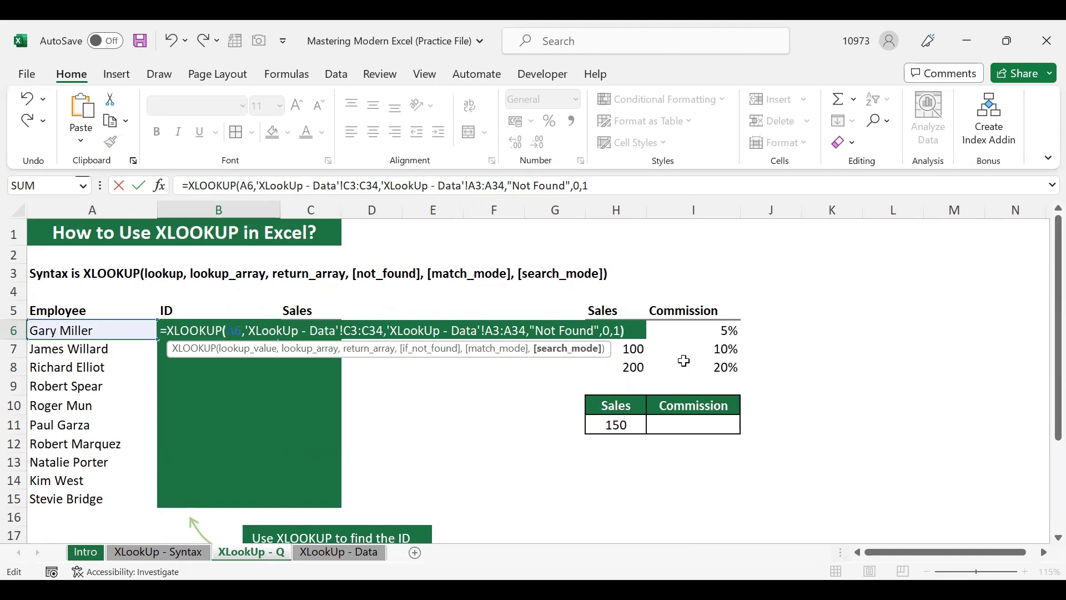
key(Return)
click(354, 551)
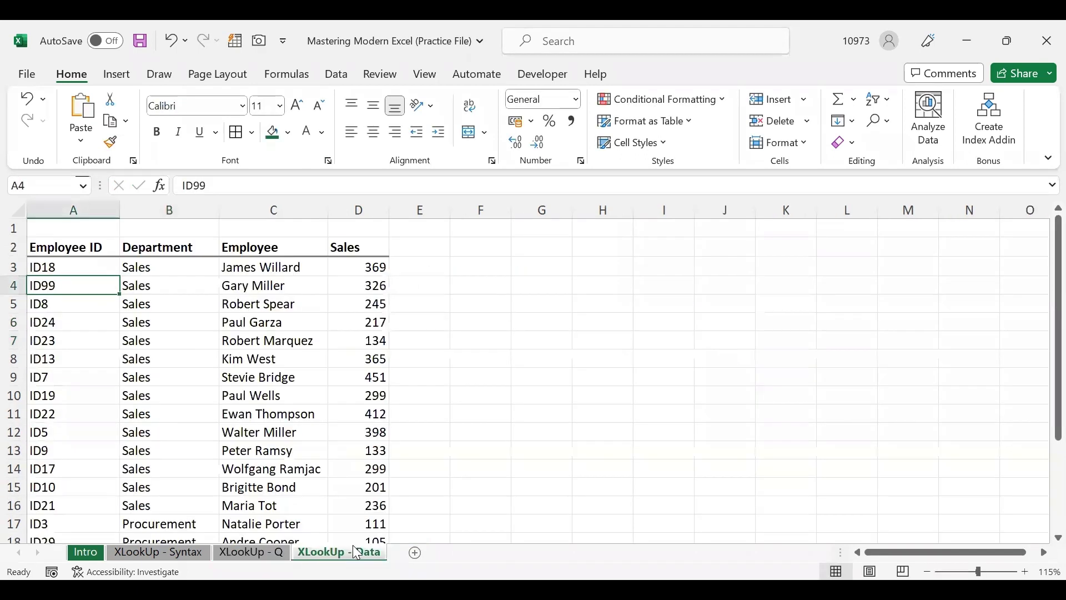
Check the new ID99 entry in A4:E4, including its 326 sales value
click(237, 289)
drag(63, 284, 392, 292)
click(373, 284)
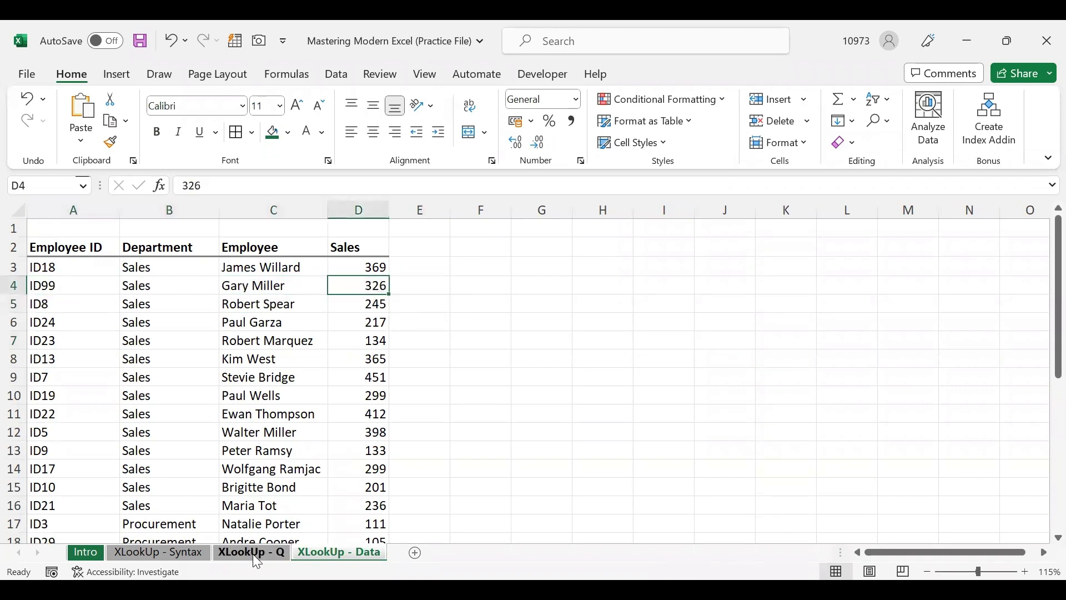
Change B6's search mode to -1 (Search last-to-first) so it returns ID4 instead of ID99
click(254, 553)
click(191, 328)
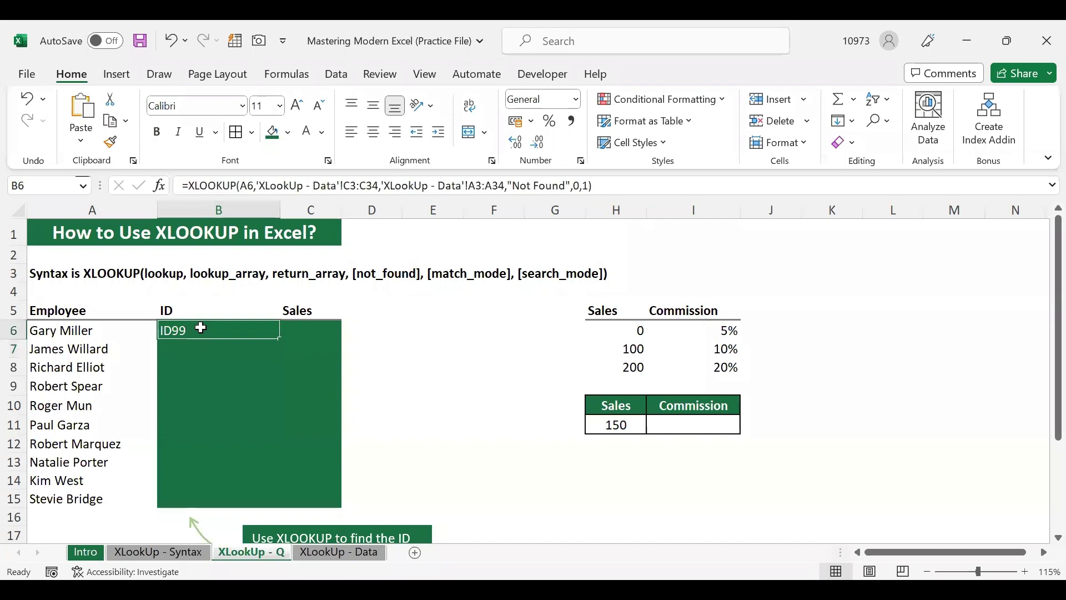
double_click(200, 328)
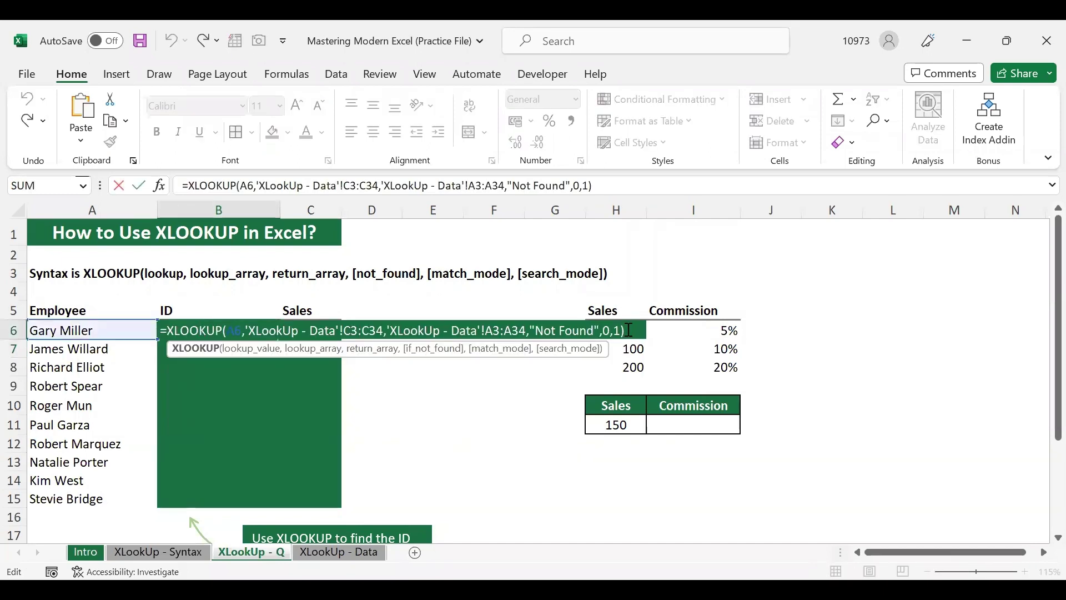
key(BackSpace)
key(BackSpace)
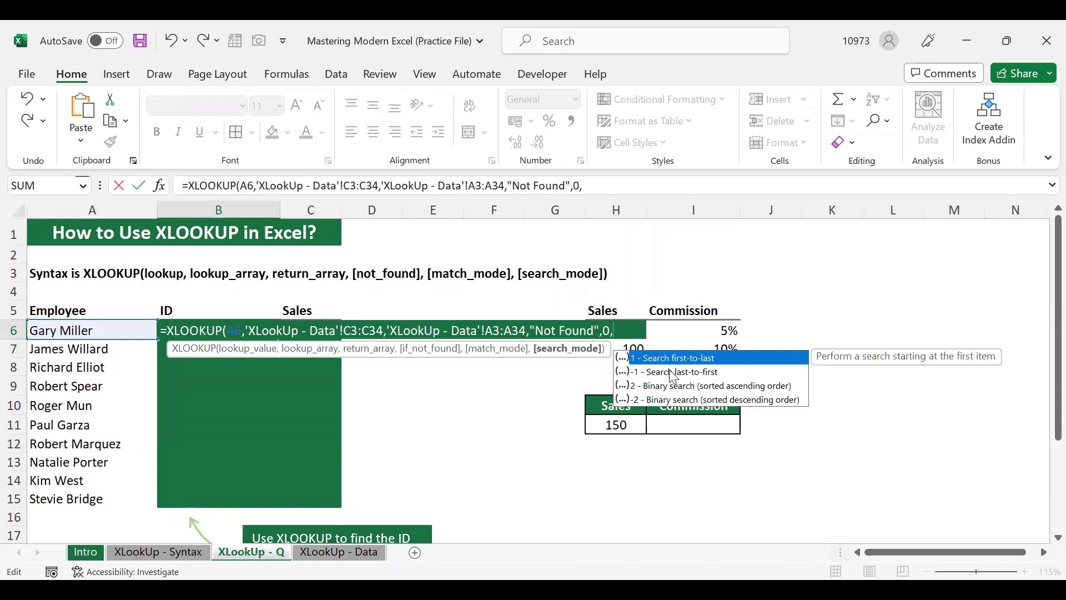
click(679, 373)
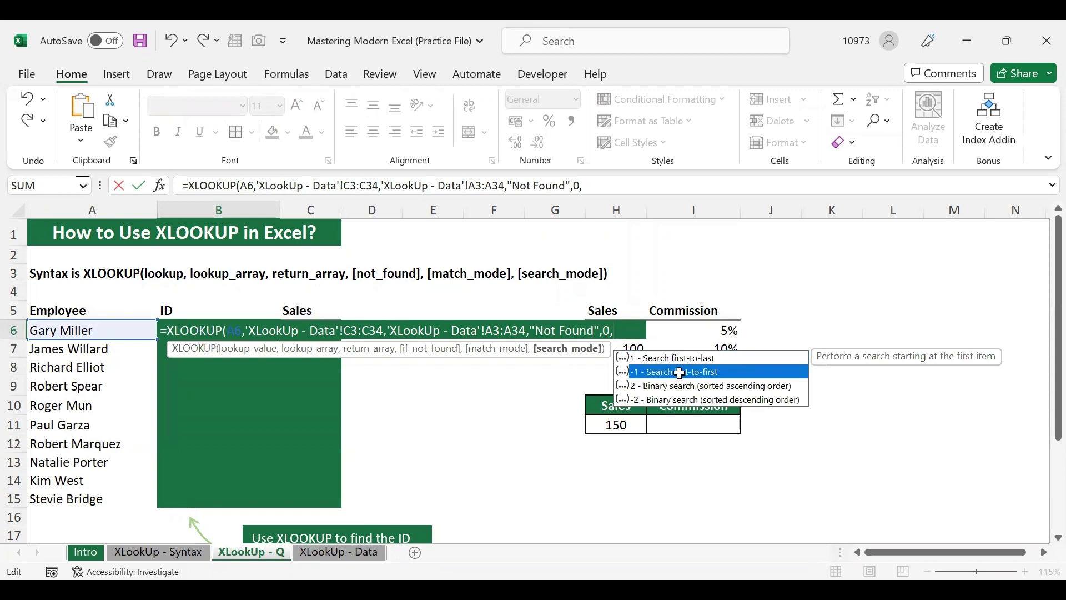
key(Tab)
key(Return)
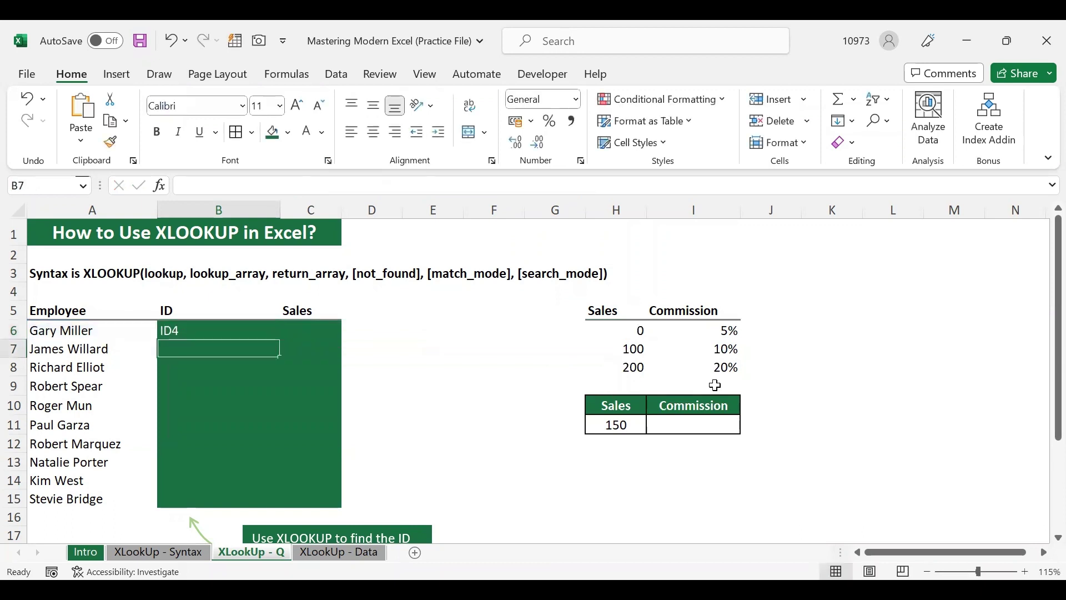
click(227, 329)
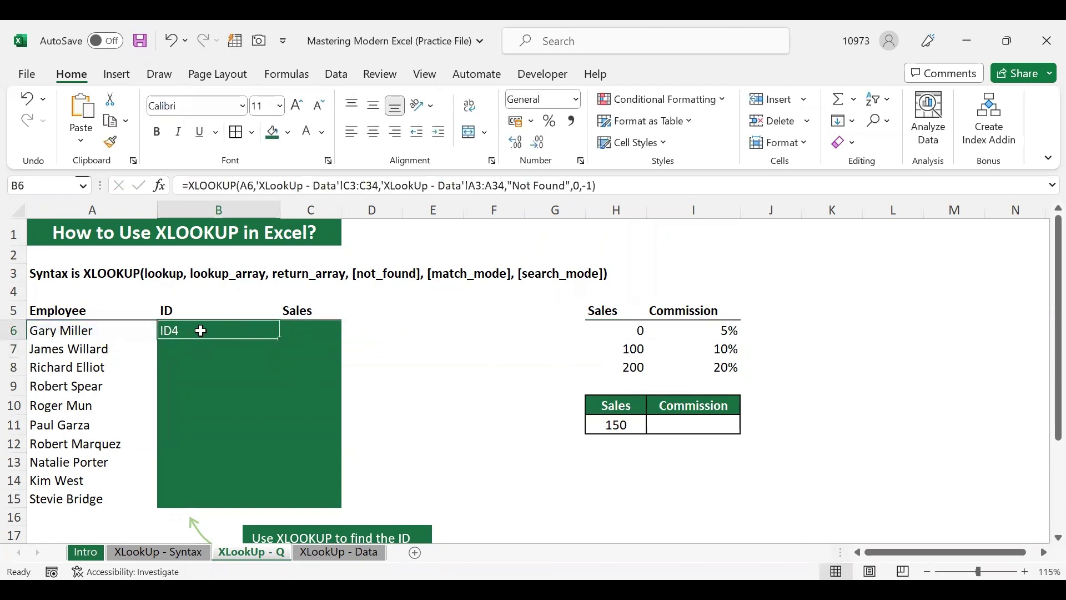
Compare the ID31, ID4 and ID99 entries on the XLookUp - Data sheet
click(338, 552)
scroll(229, 476, down, 7)
scroll(229, 476, up, 2)
scroll(229, 476, down, 1)
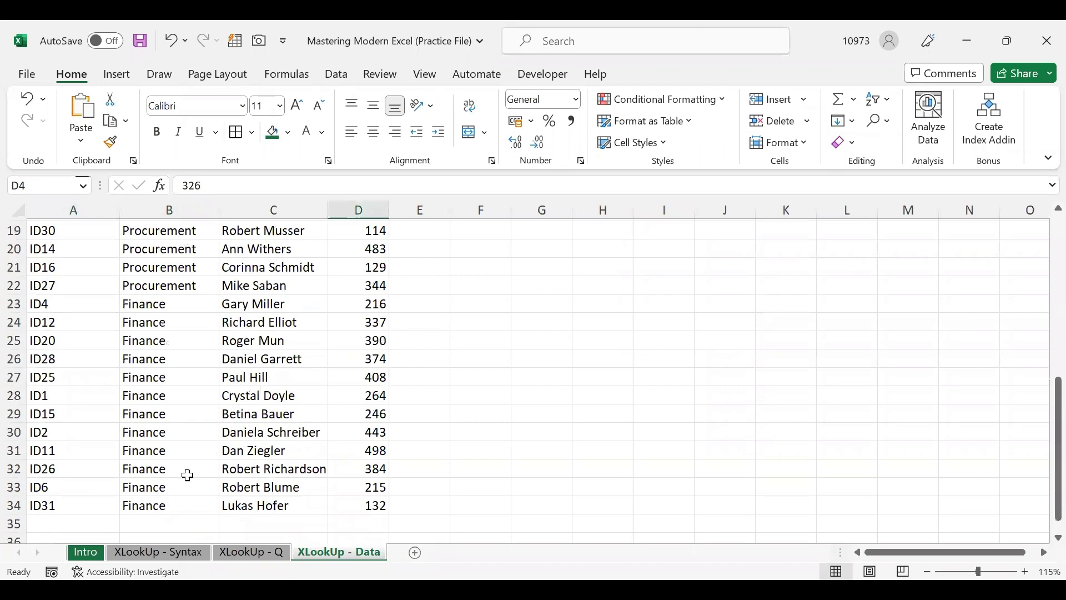
click(99, 502)
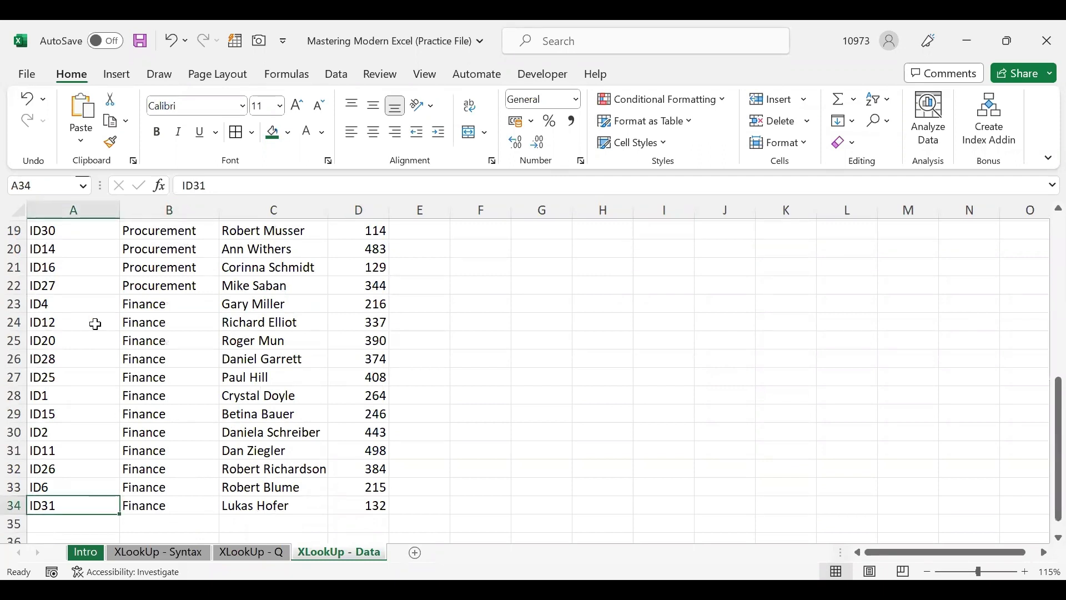
click(77, 305)
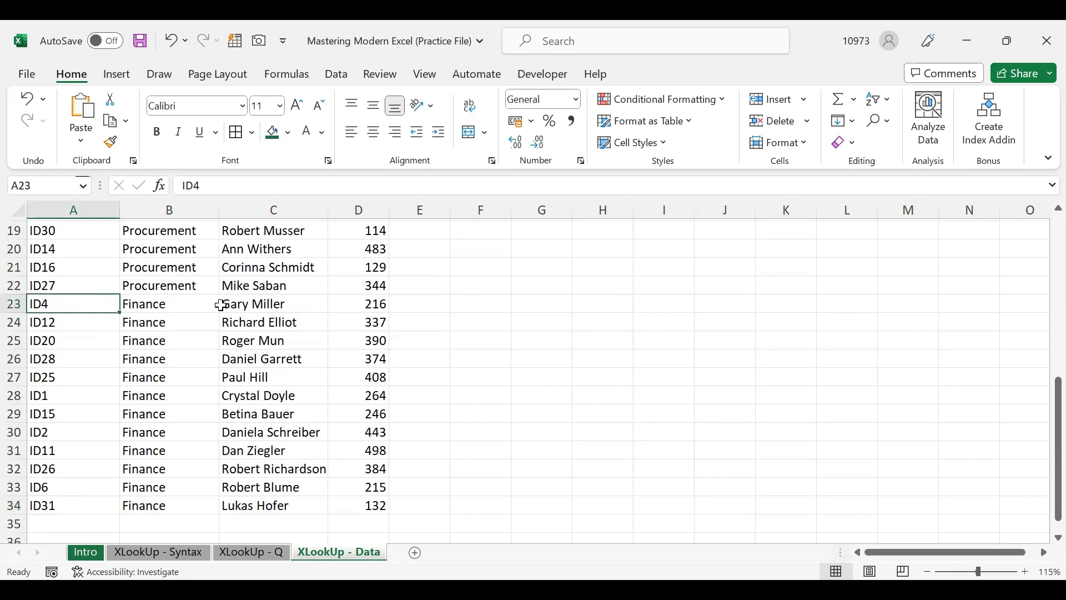
click(247, 303)
scroll(248, 305, up, 5)
scroll(248, 305, up, 1)
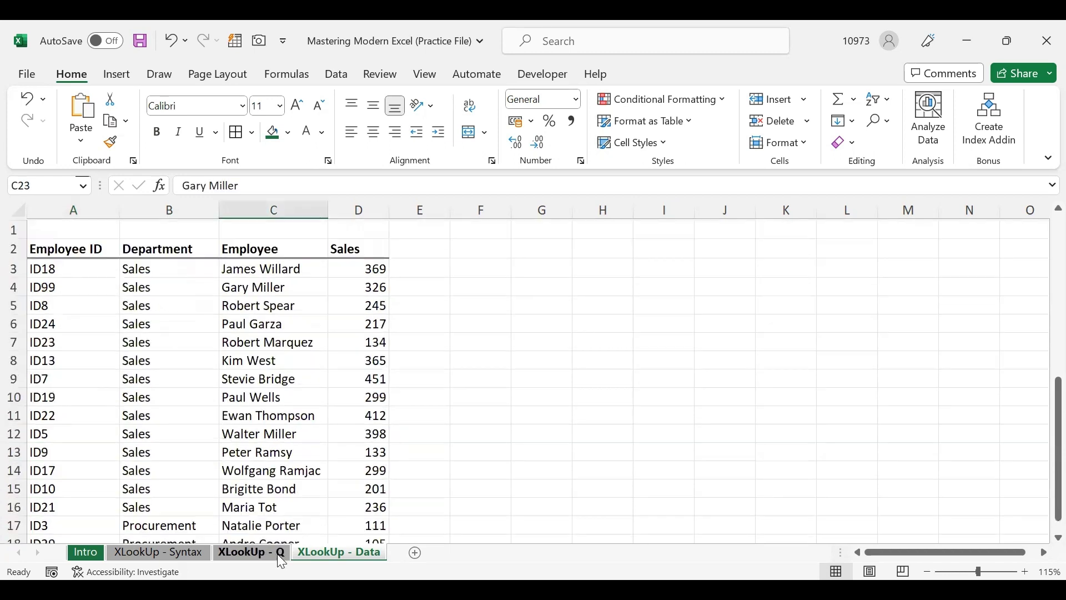
click(266, 553)
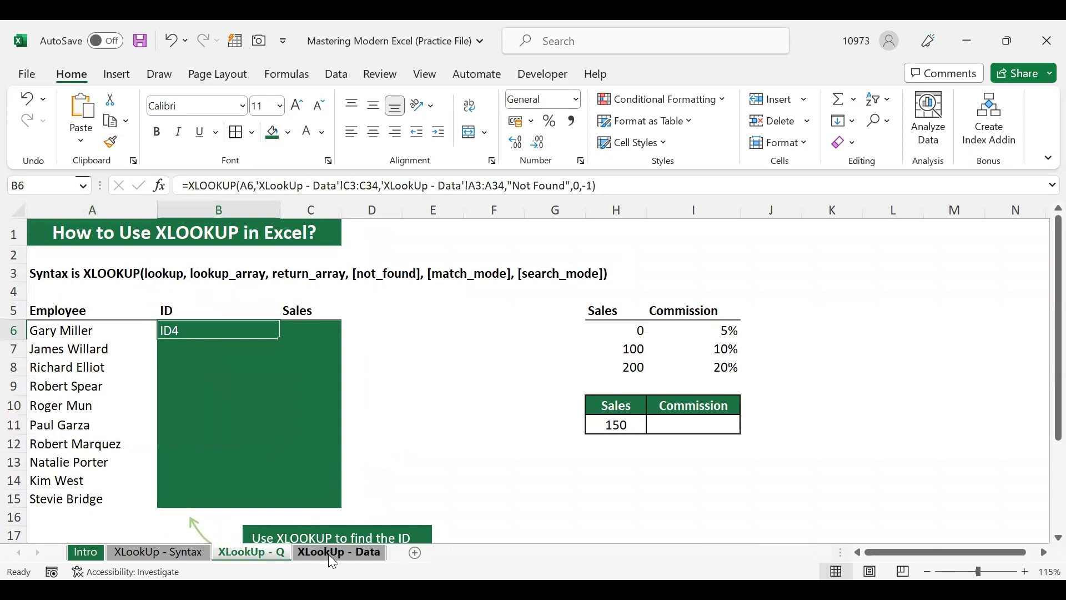
click(328, 553)
scroll(128, 484, down, 3)
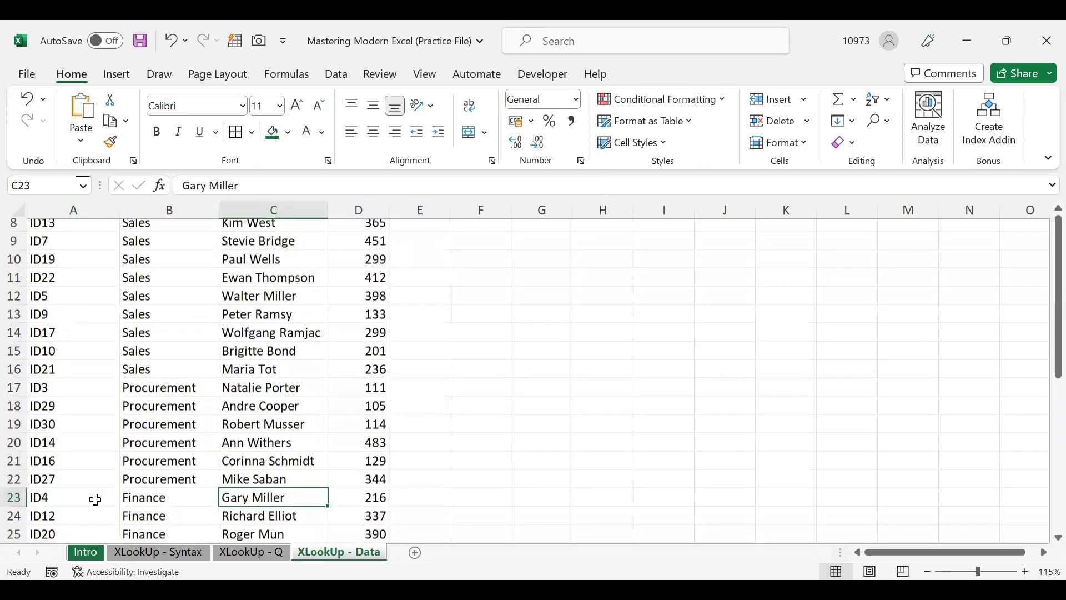
scroll(95, 499, down, 4)
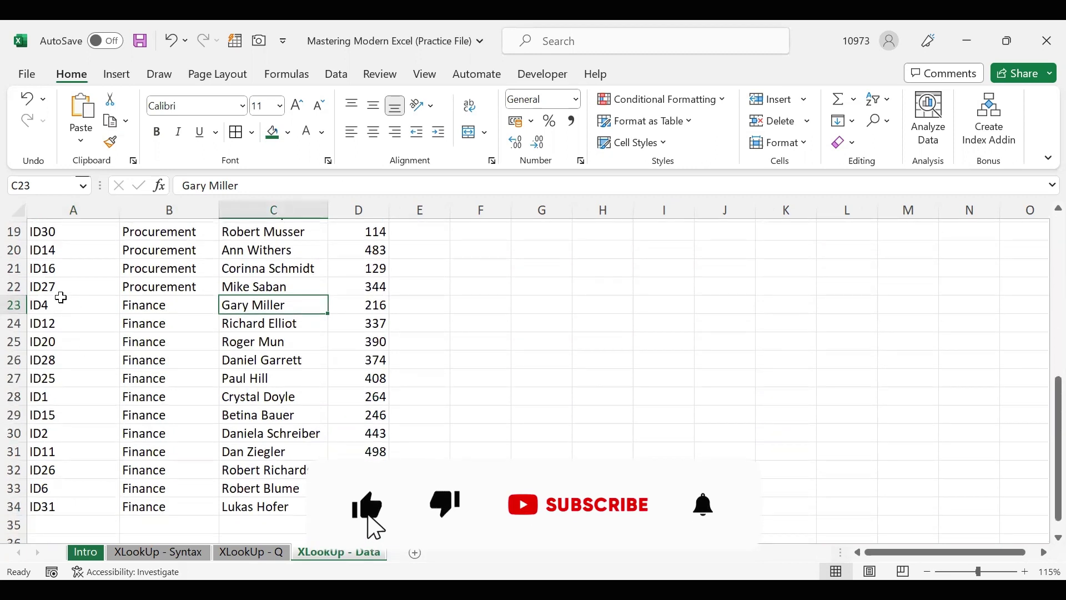
click(61, 298)
scroll(64, 299, up, 6)
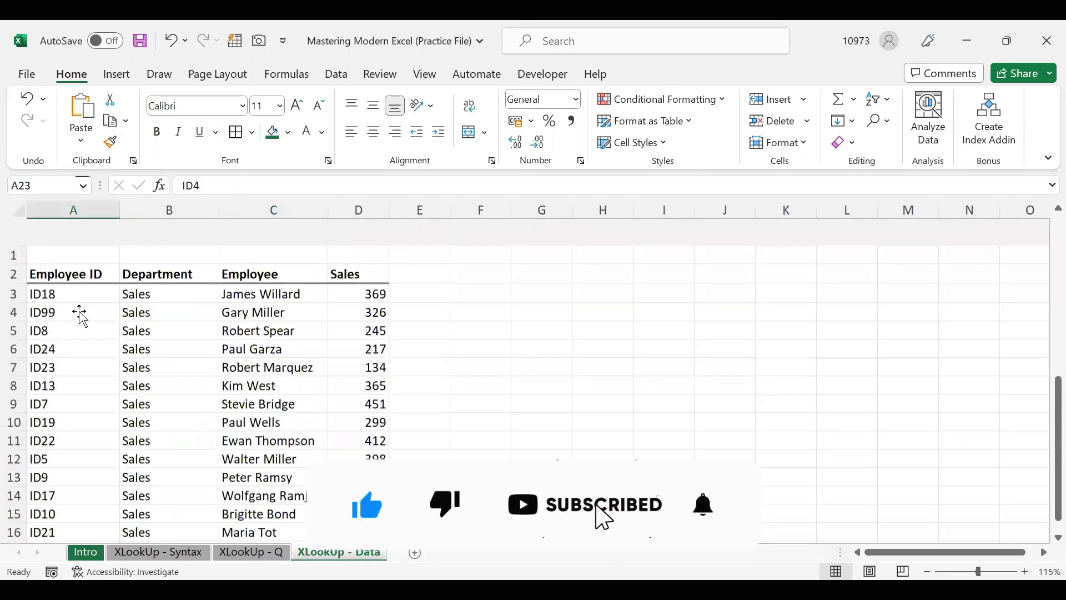
click(110, 284)
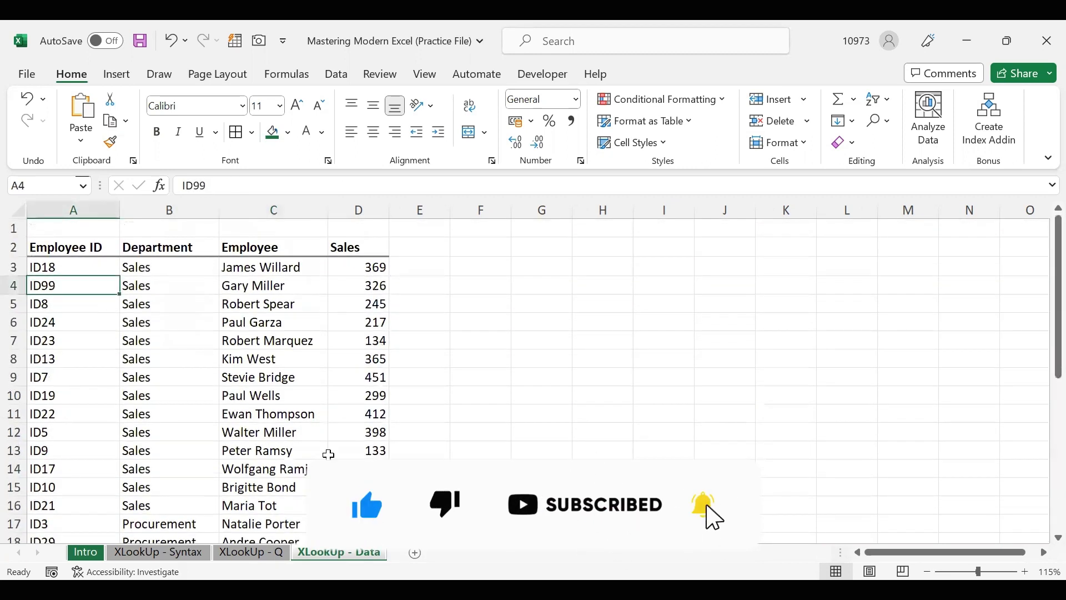
click(253, 556)
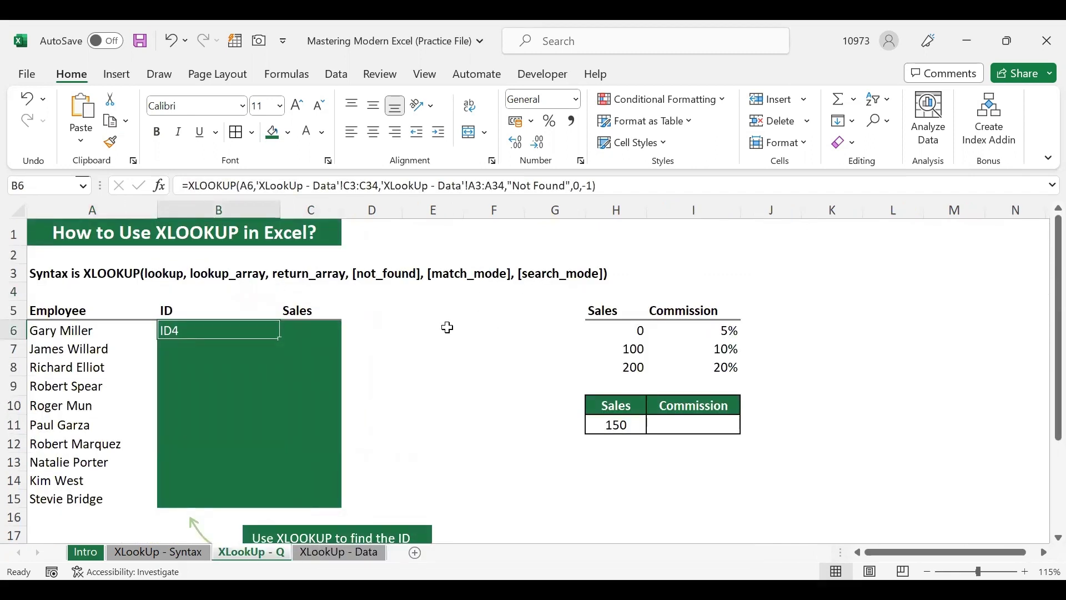
Drop B6's "Not Found",0,-1 arguments and look up A6:A15, spilling ID99 through ID7
double_click(206, 331)
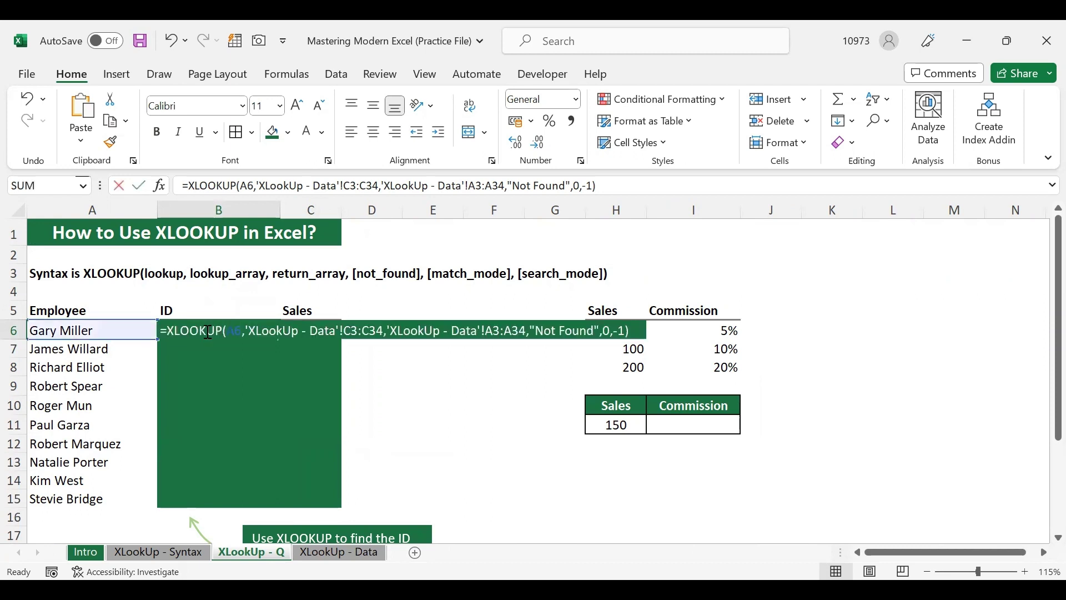
click(634, 329)
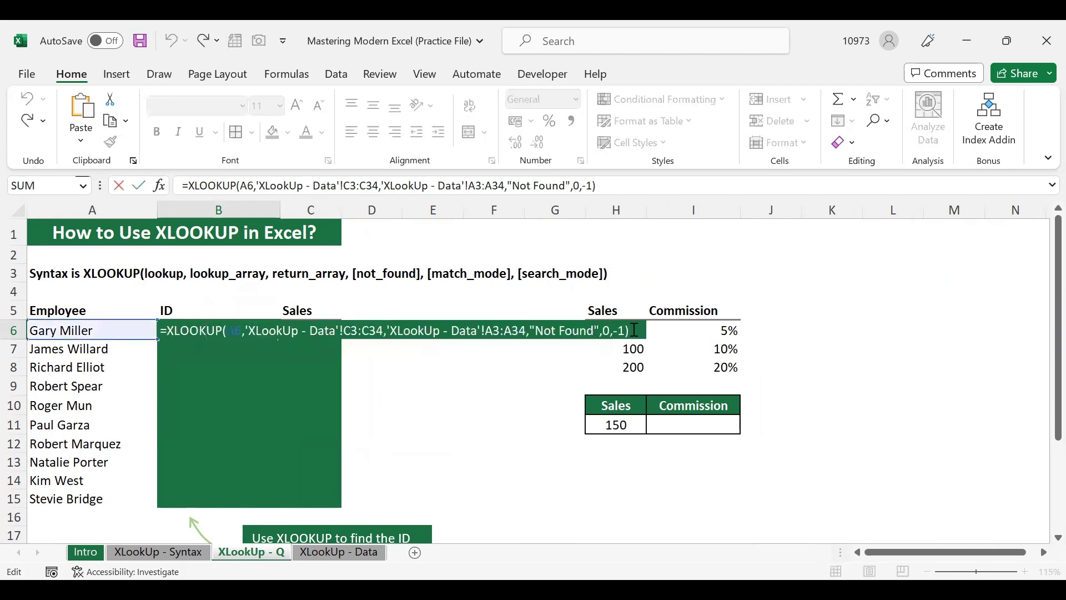
key(BackSpace)
key(BackSpace)
key(BackSpace)
key(BackSpace)
key(BackSpace)
key(BackSpace)
key(BackSpace)
key(BackSpace)
key(BackSpace)
key(BackSpace)
key(BackSpace)
key(BackSpace)
key(BackSpace)
key(BackSpace)
key(BackSpace)
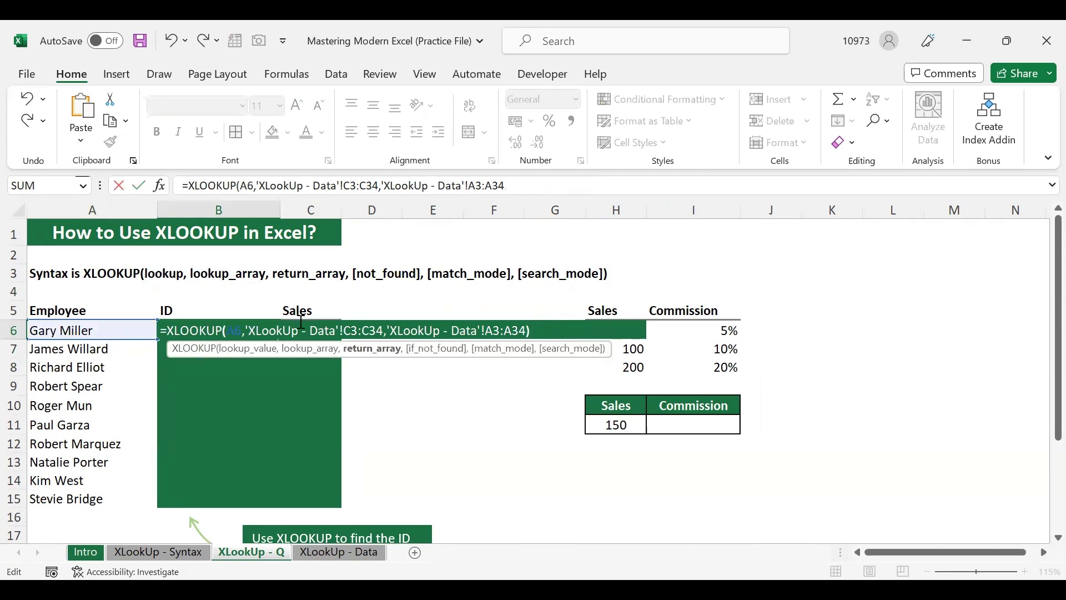
text())
click(243, 330)
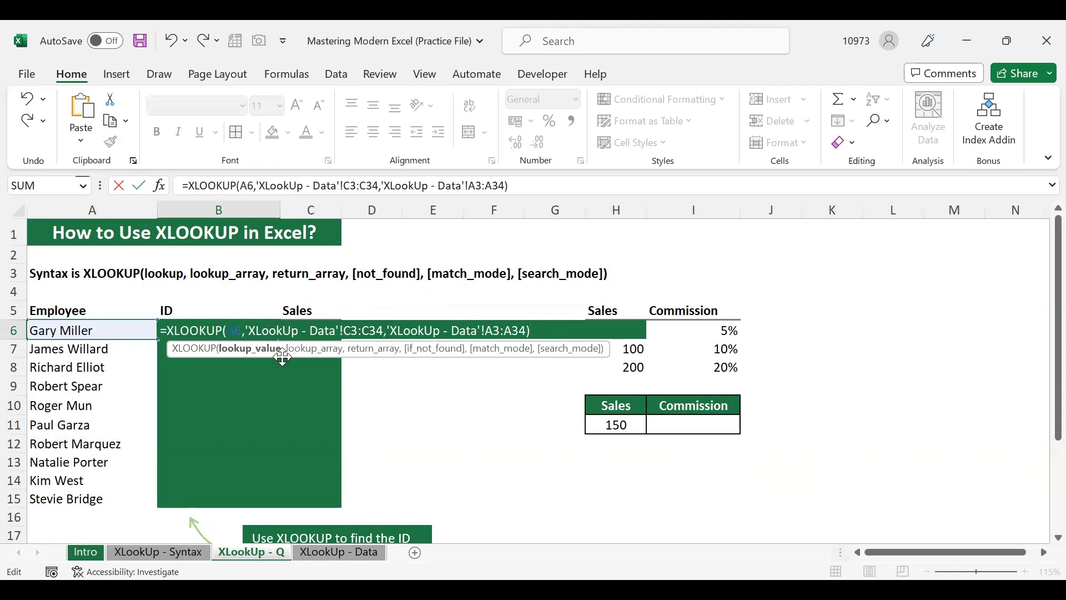
key(BackSpace)
click(122, 329)
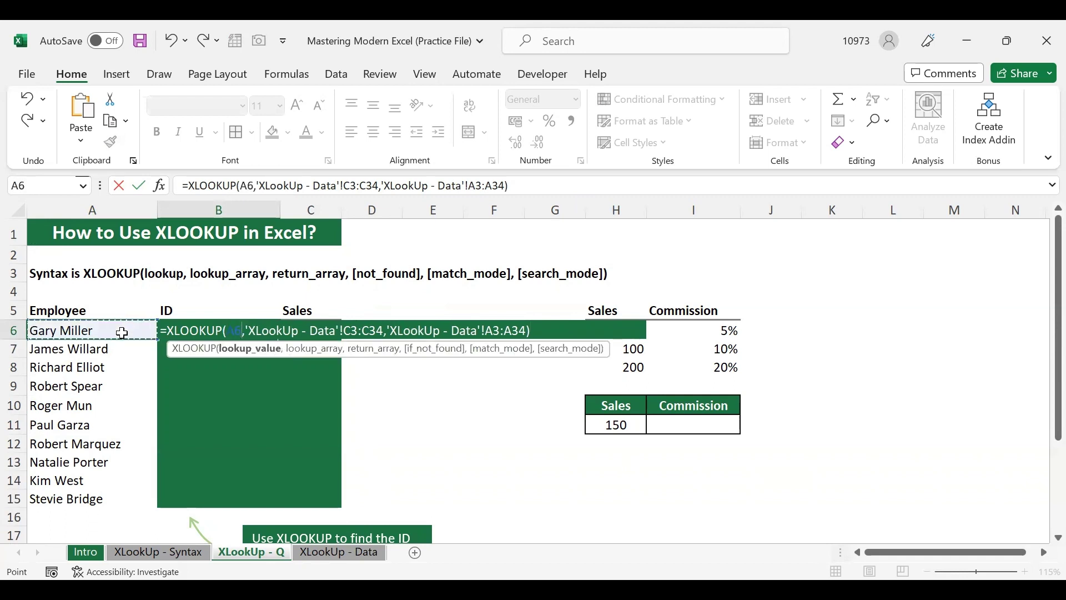
shift+click(114, 493)
key(Return)
click(244, 373)
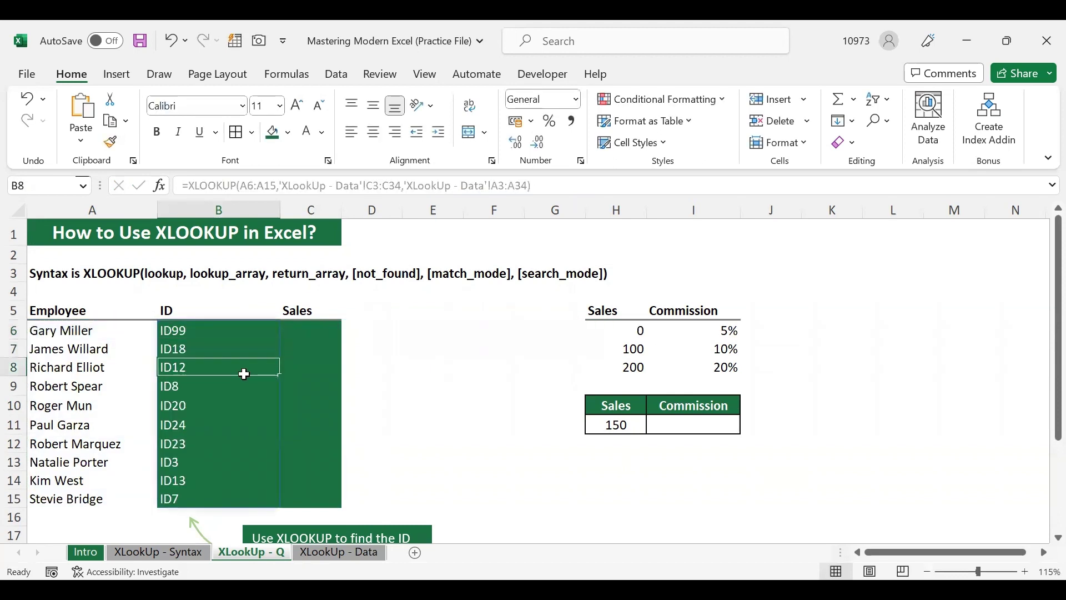
click(246, 330)
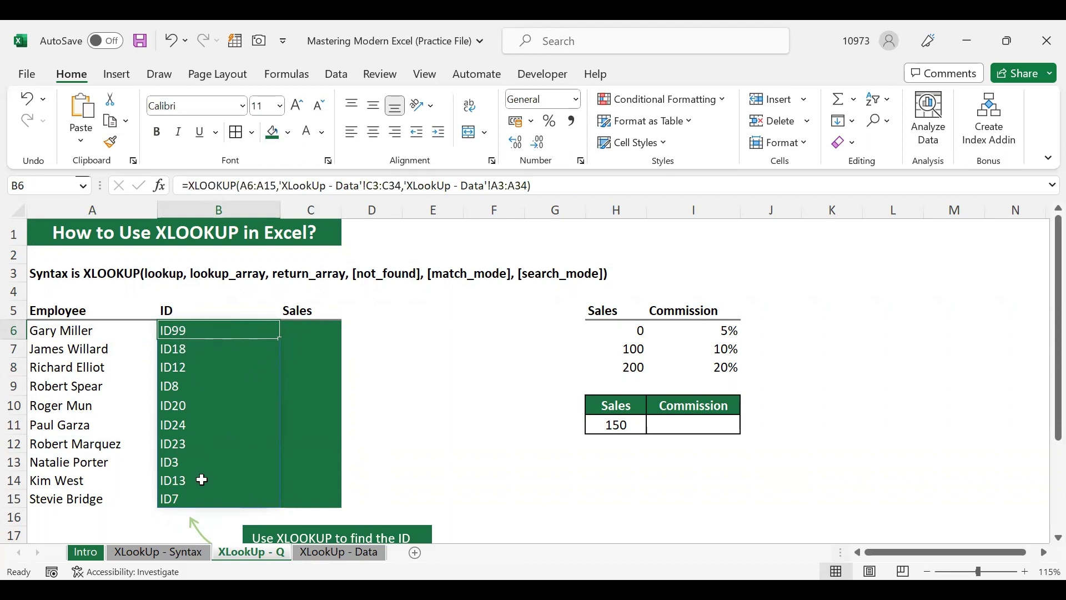
Select C6 for the Sales lookup
click(309, 332)
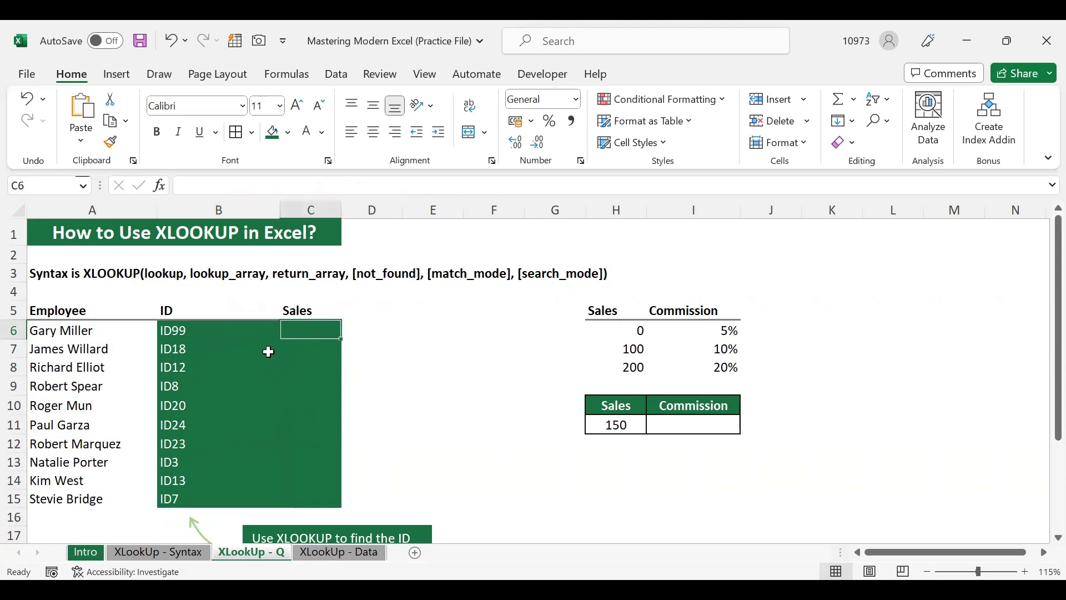
scroll(351, 374, down, 2)
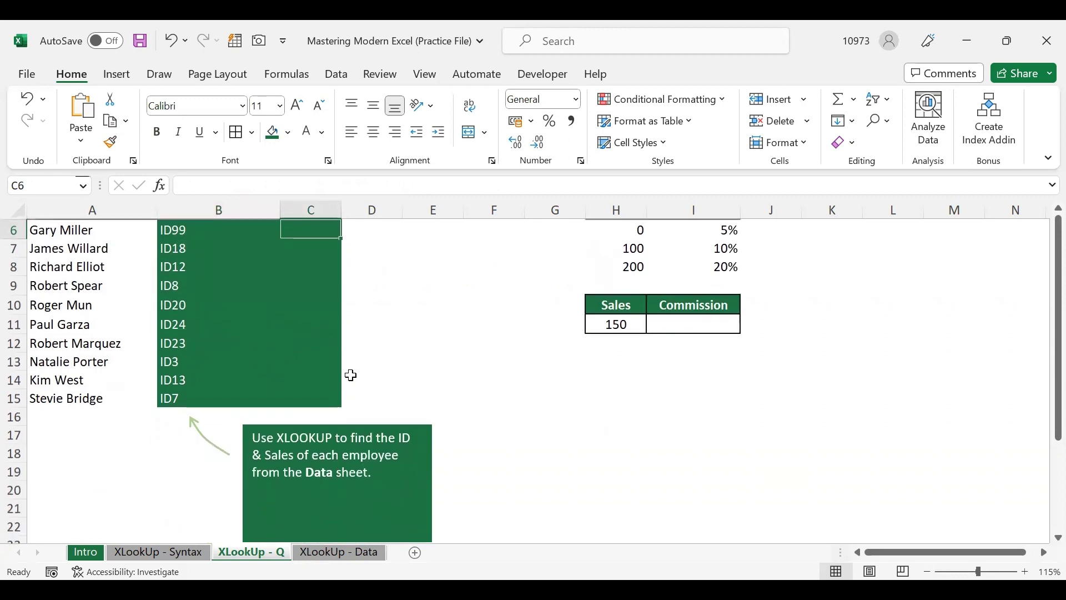
scroll(351, 375, up, 2)
Start an XLOOKUP in C6 with A6 as the lookup value
text(=)
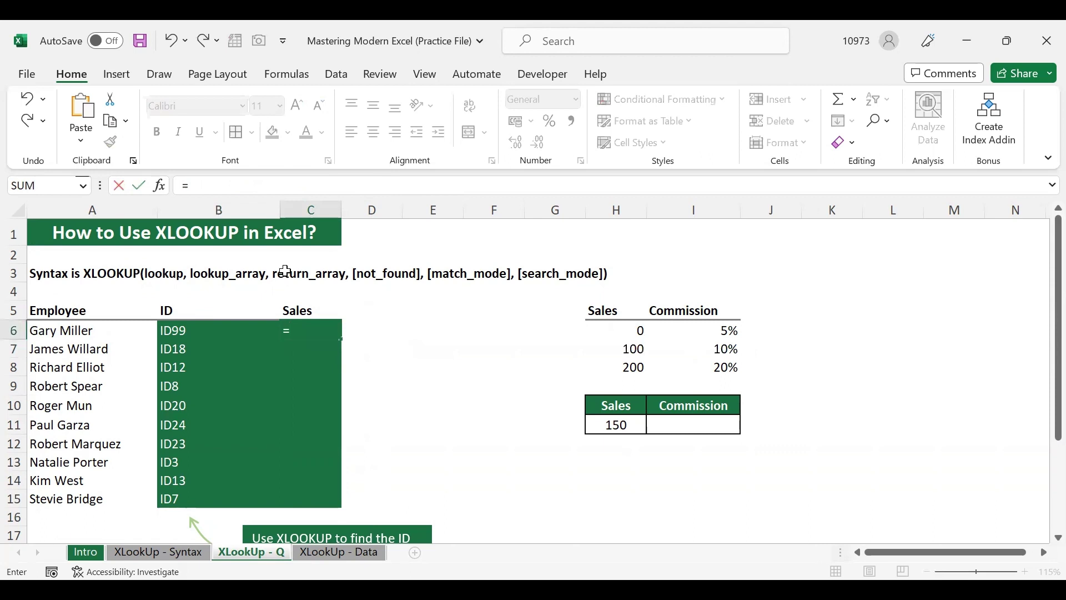
text(Xlook)
double_click(335, 355)
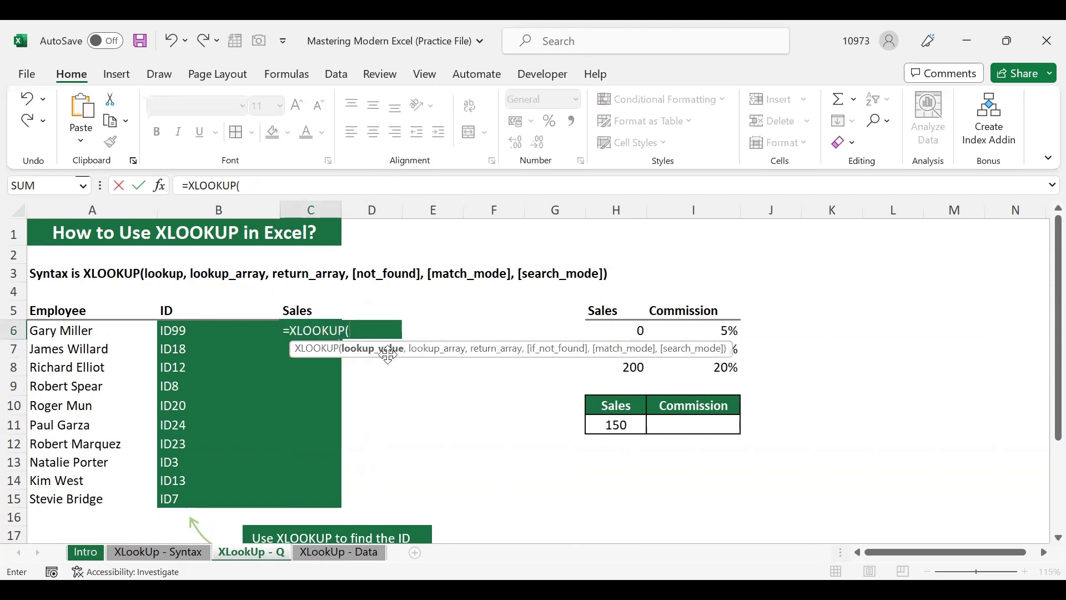
click(106, 326)
text(,)
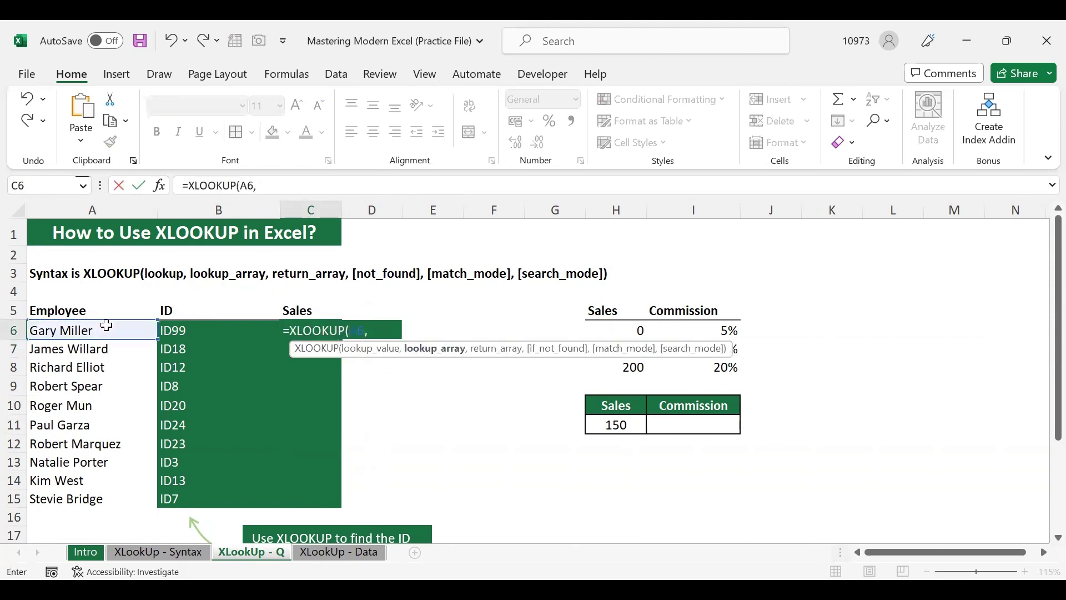
Use 'XLookUp - Data'!C3:C34 as lookup array and D3:D34 as return array, returning 326
click(339, 553)
click(261, 270)
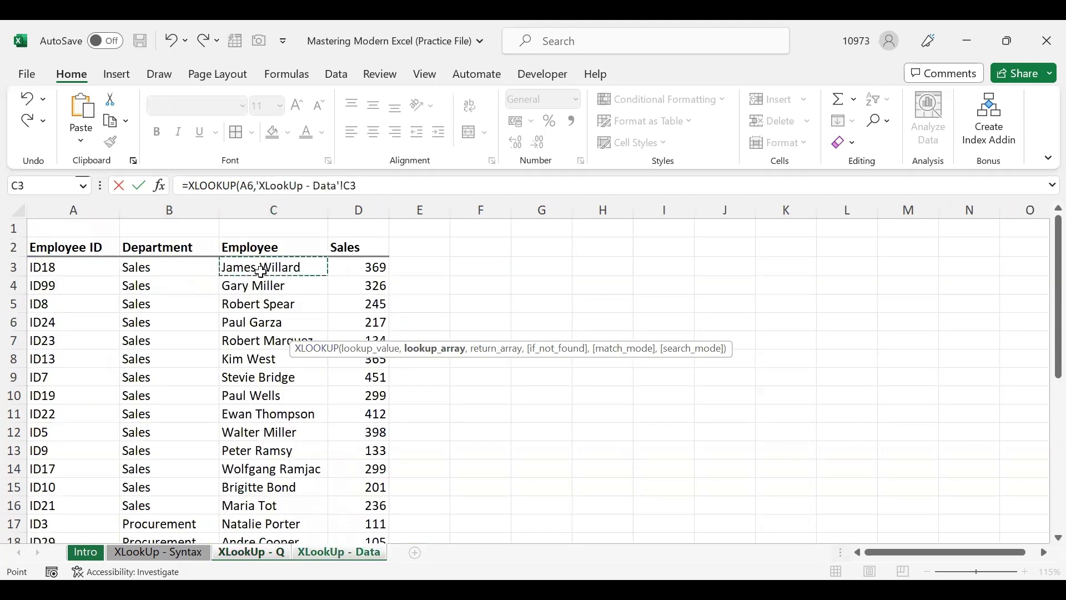
key(ctrl+shift+Down)
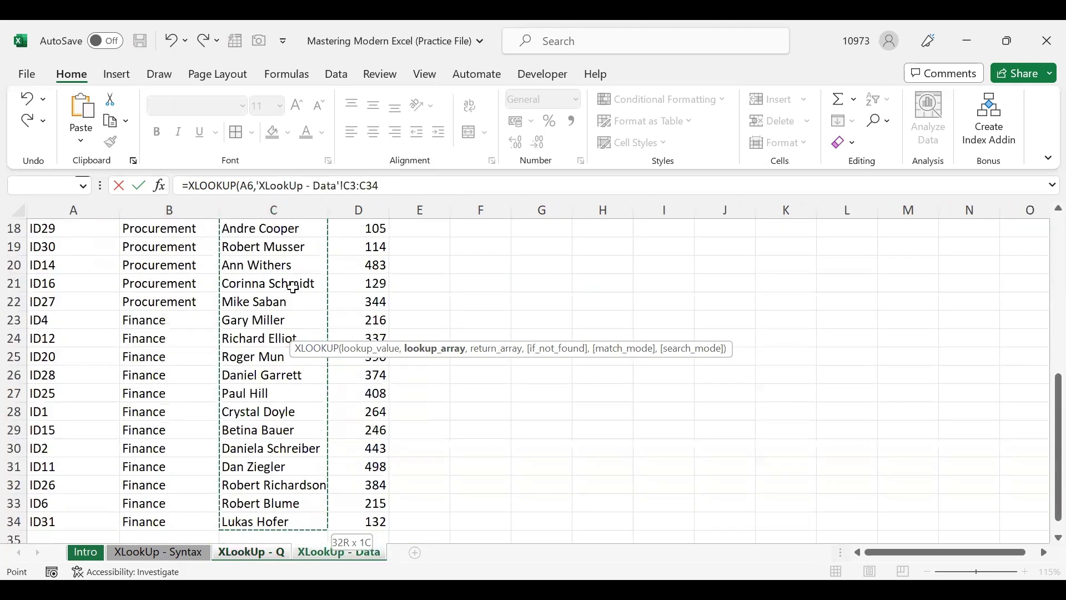
text(,)
scroll(368, 293, up, 2)
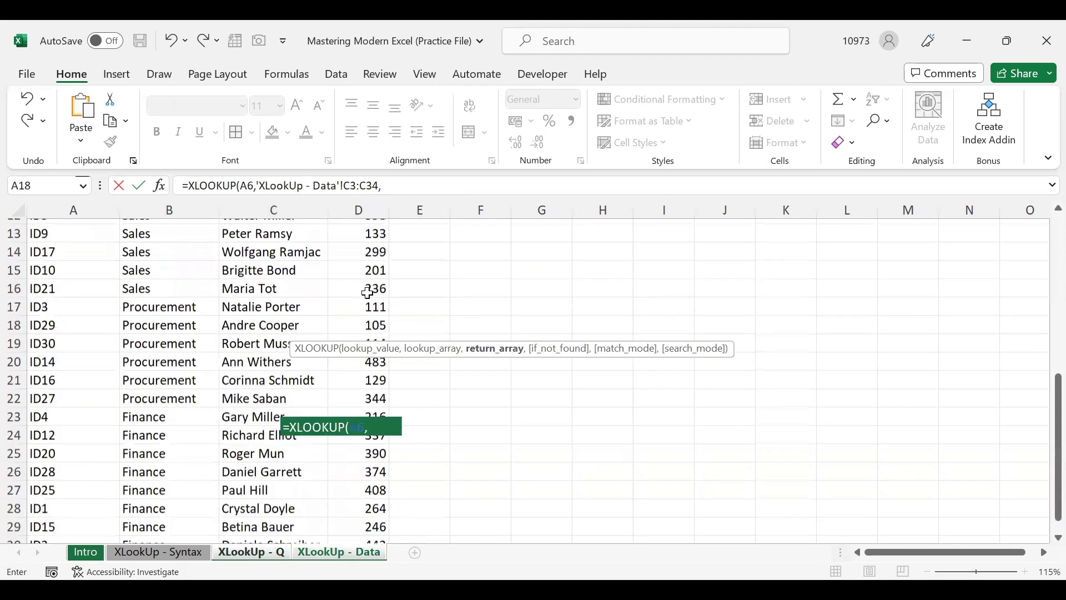
scroll(368, 293, up, 4)
scroll(355, 272, up, 1)
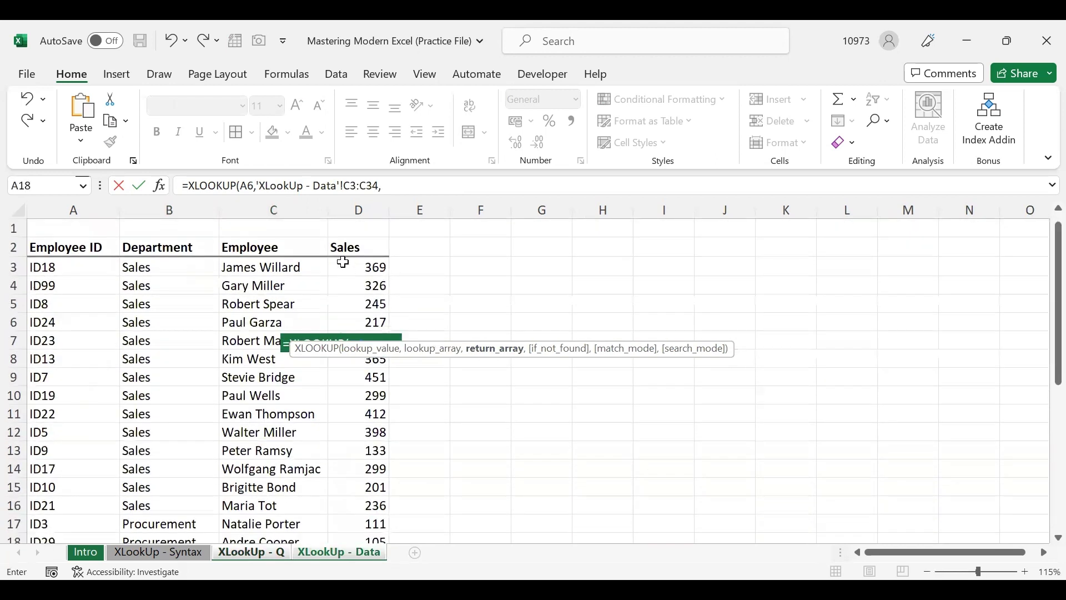
click(343, 262)
key(ctrl+shift+Down)
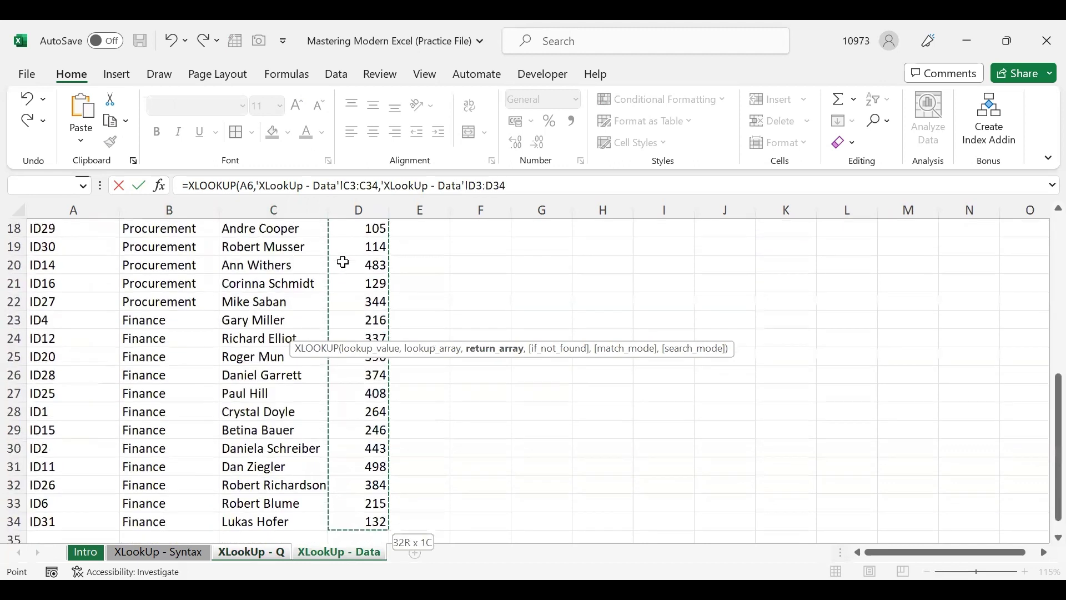
scroll(389, 278, up, 6)
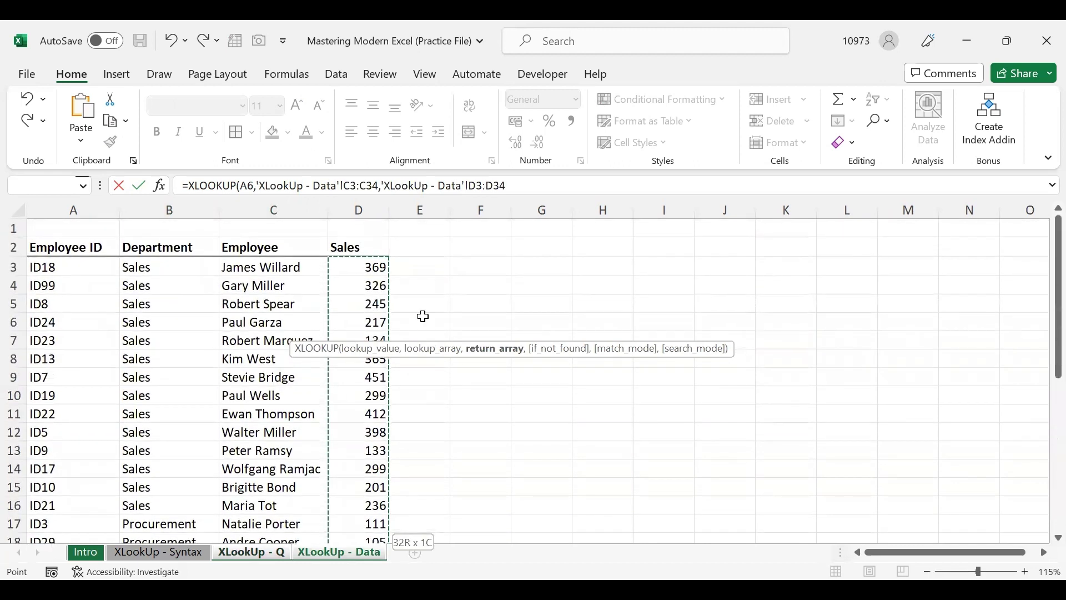
text())
key(Return)
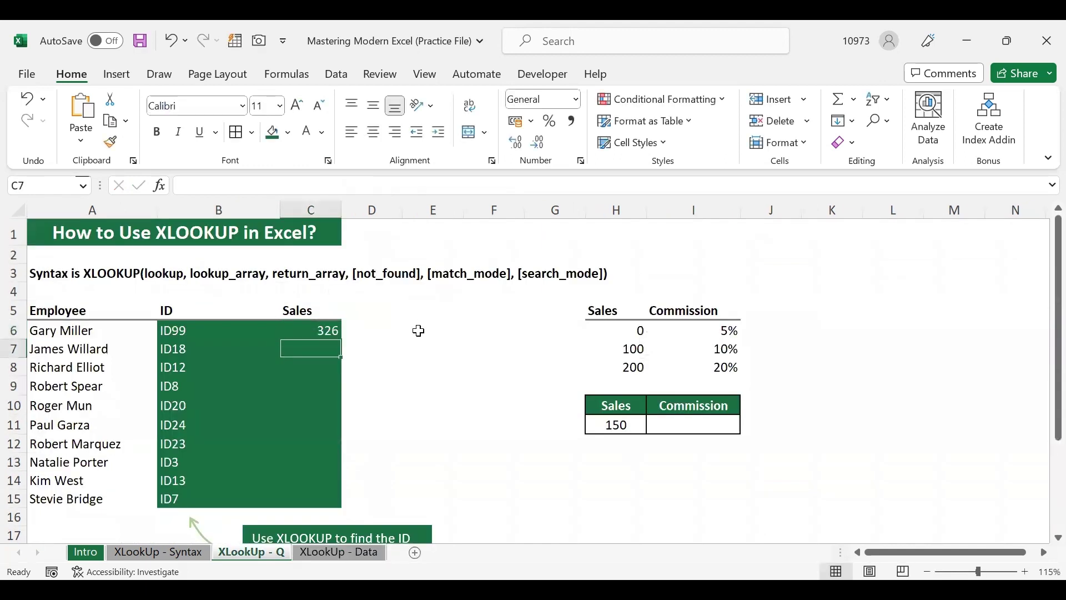
click(304, 331)
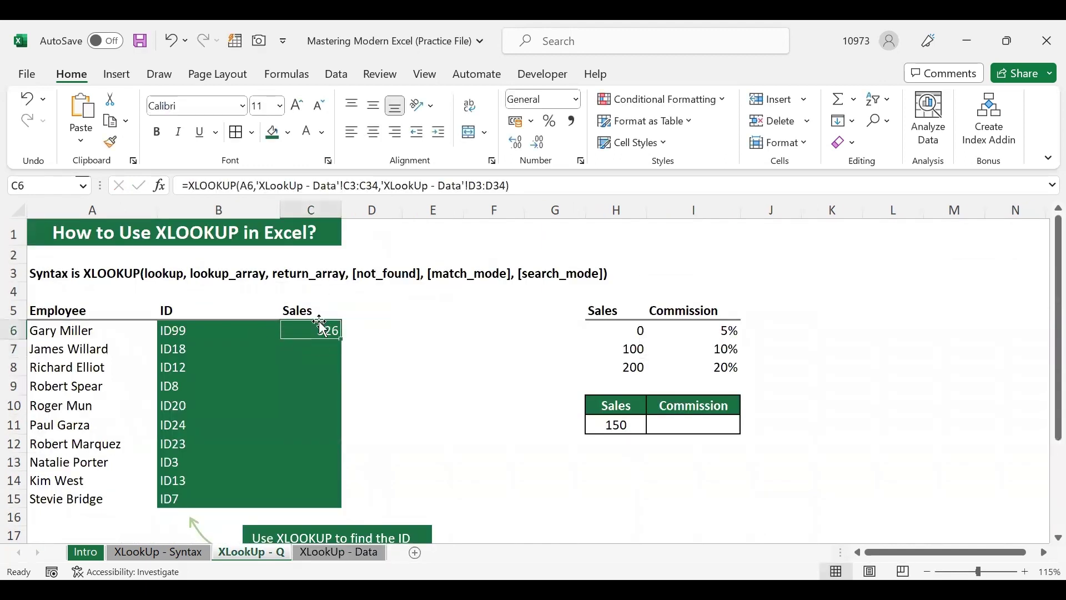
Change C6's lookup value to A6:A15 so sales 326 through 451 spill down C6:C15
click(328, 554)
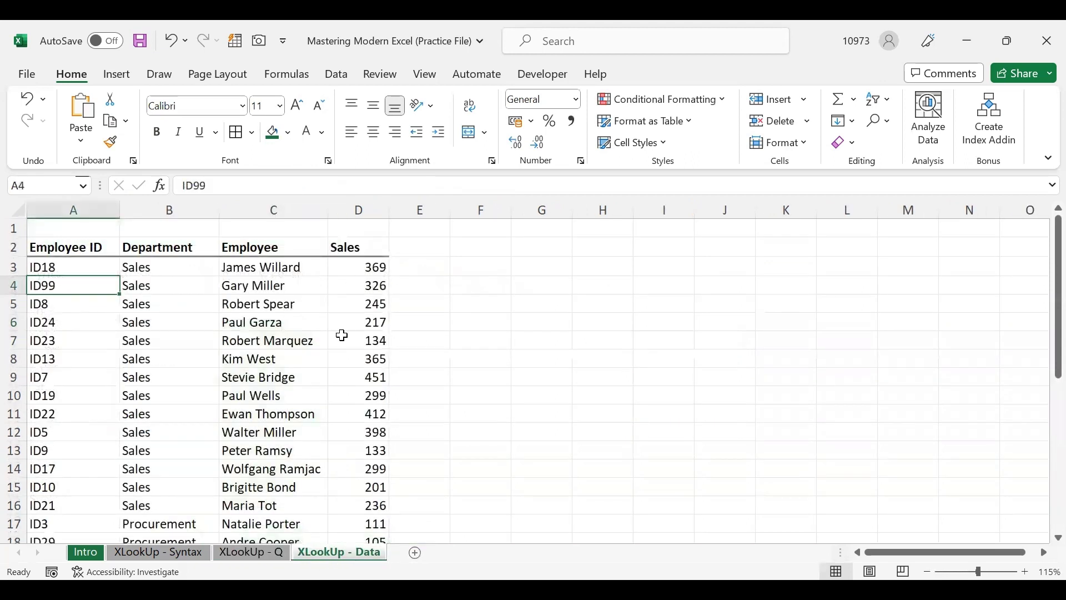
click(261, 549)
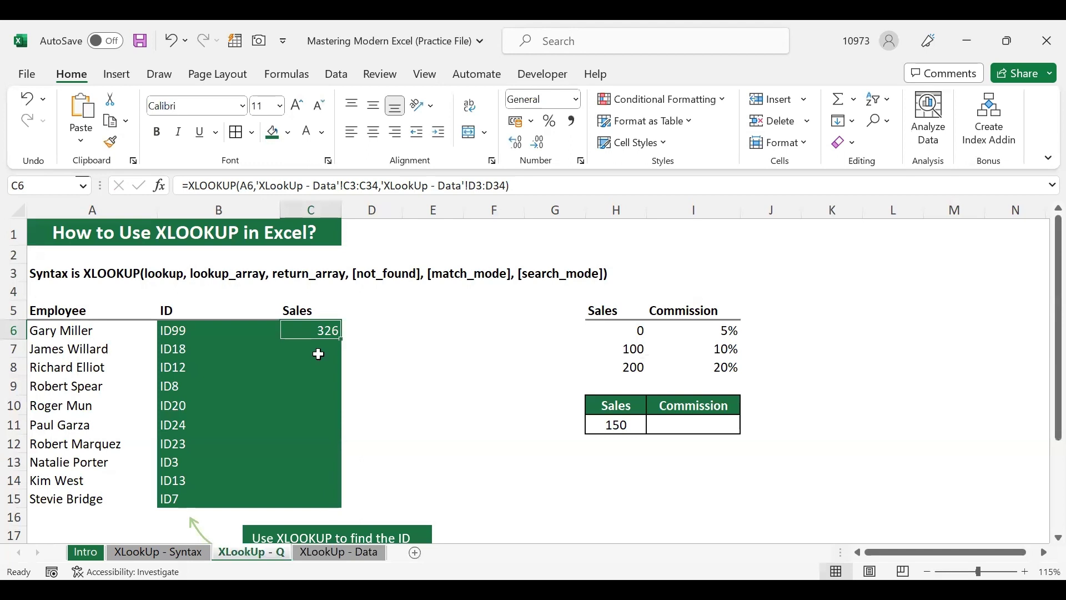
double_click(311, 334)
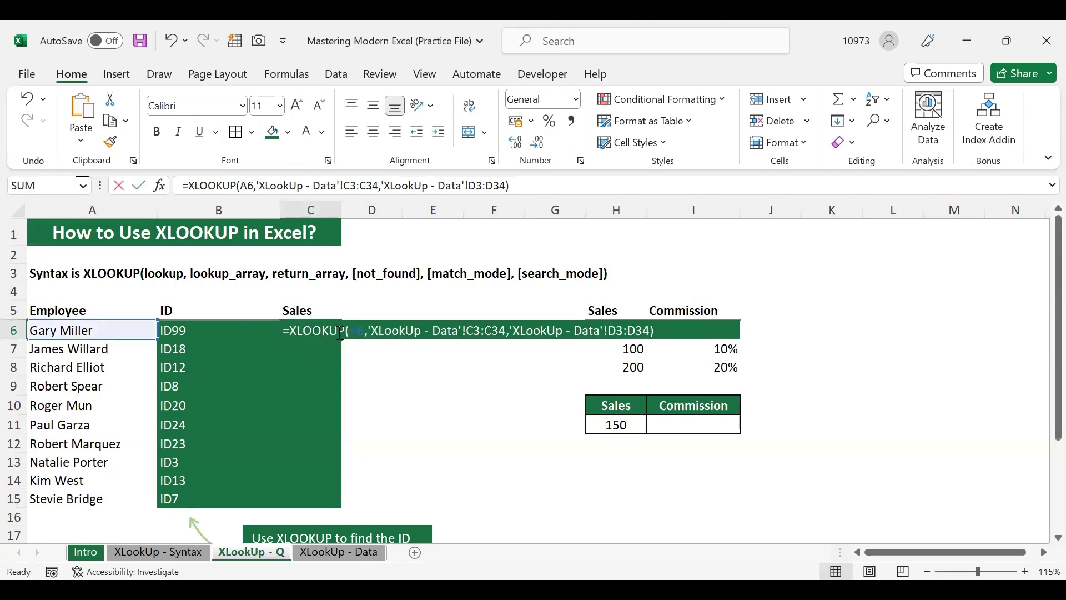
double_click(360, 331)
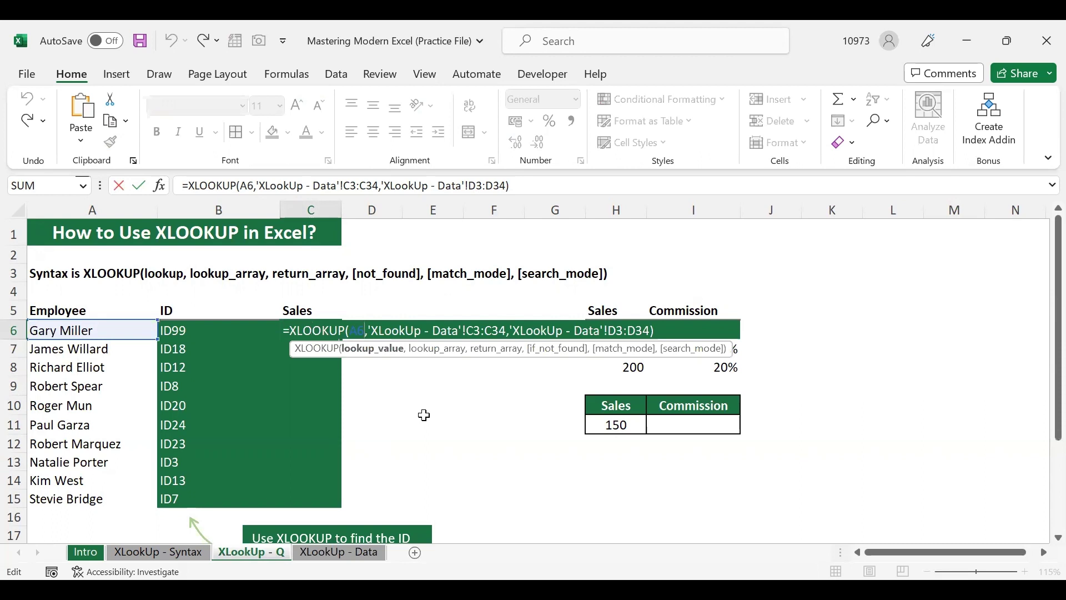
click(127, 332)
shift+click(115, 499)
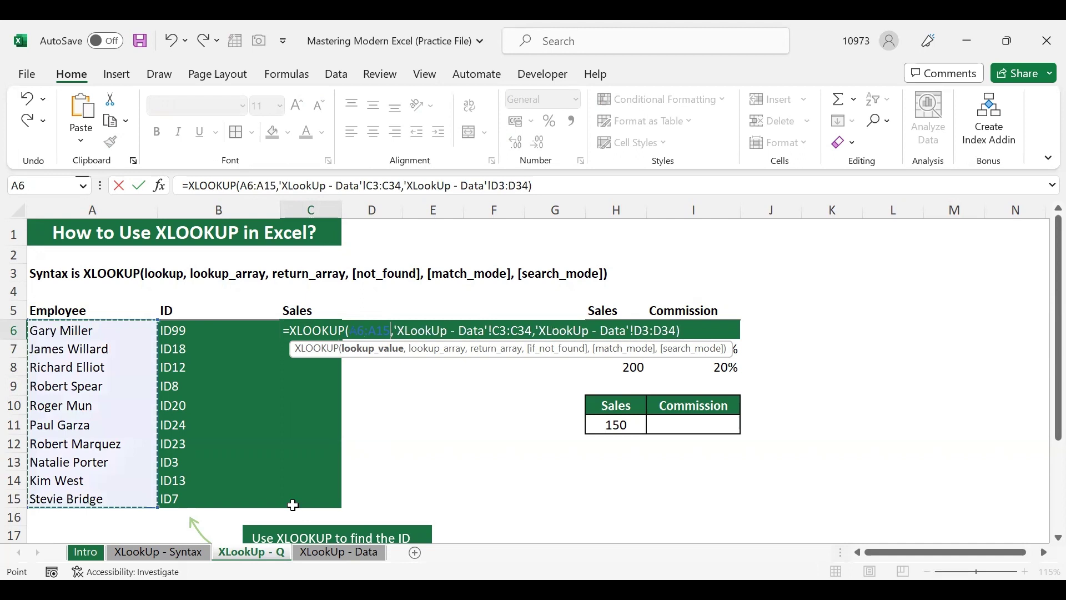
key(Return)
click(331, 388)
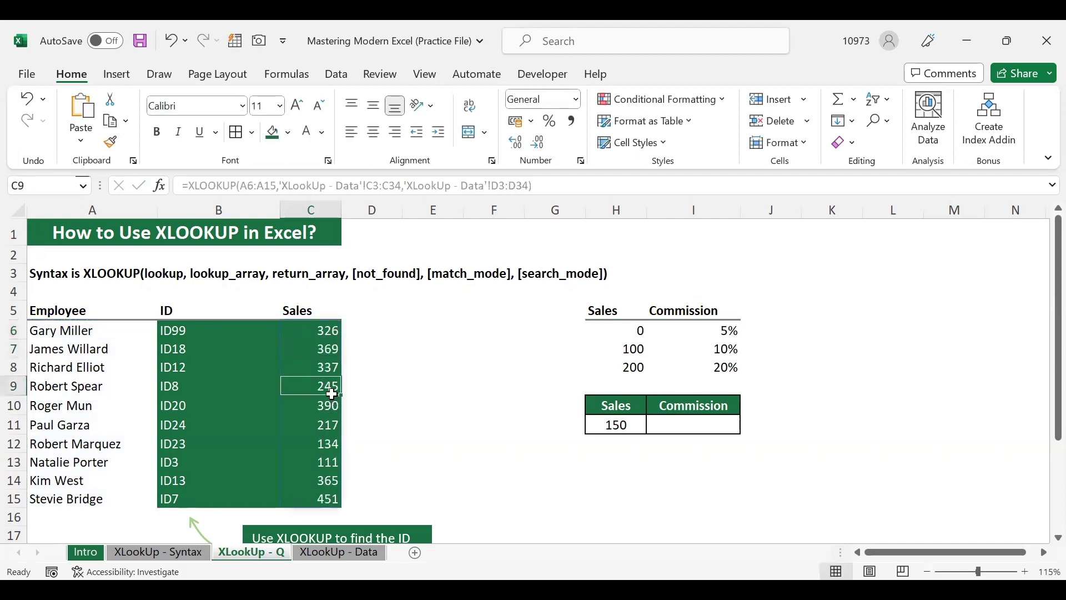
click(322, 331)
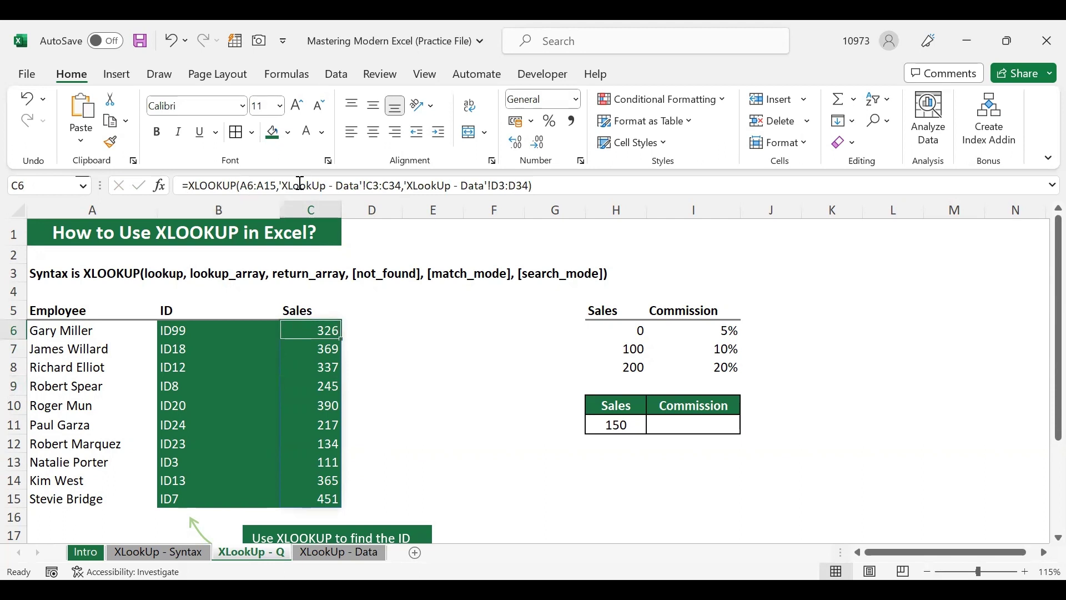
click(322, 349)
click(323, 387)
click(326, 423)
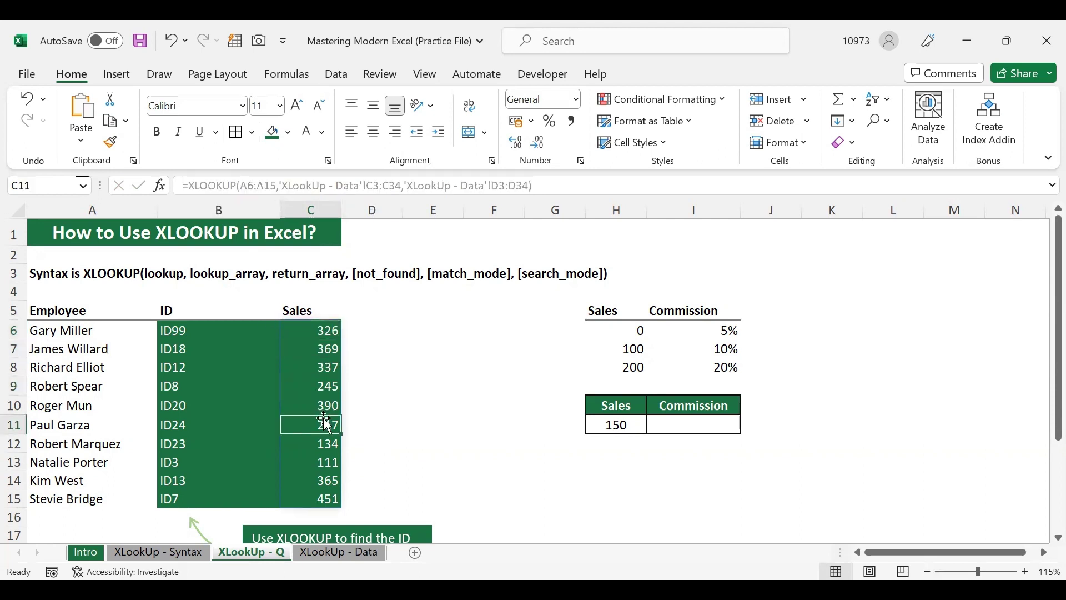
click(326, 482)
click(327, 499)
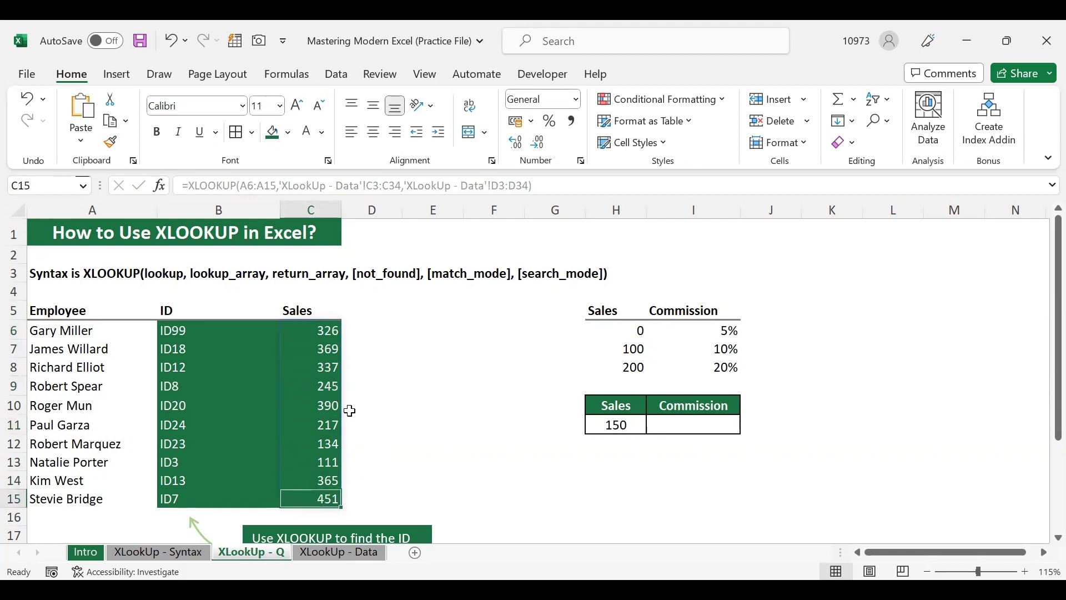
click(317, 331)
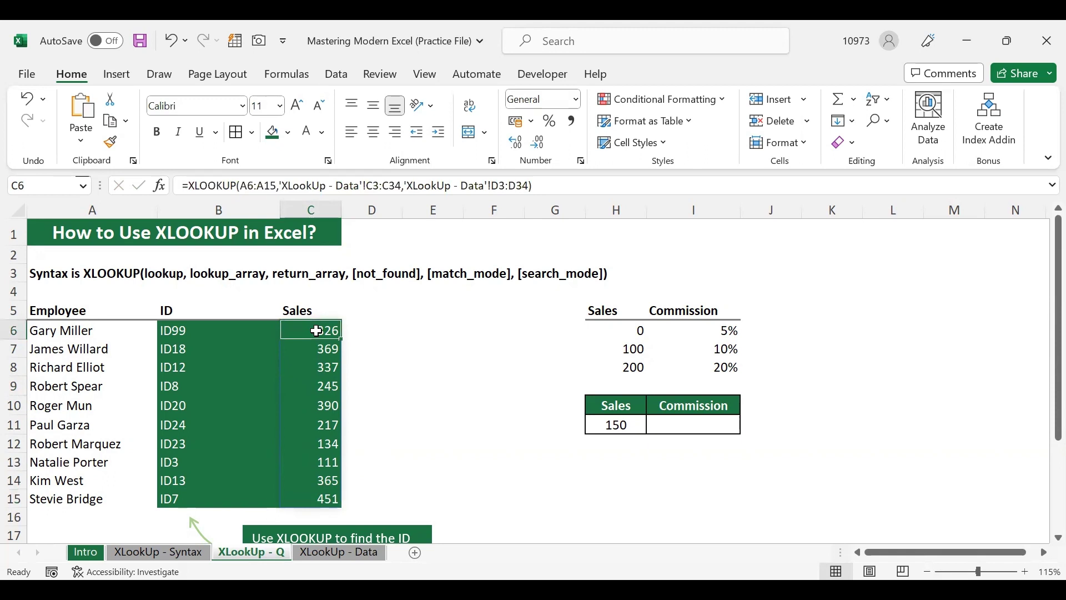
click(326, 369)
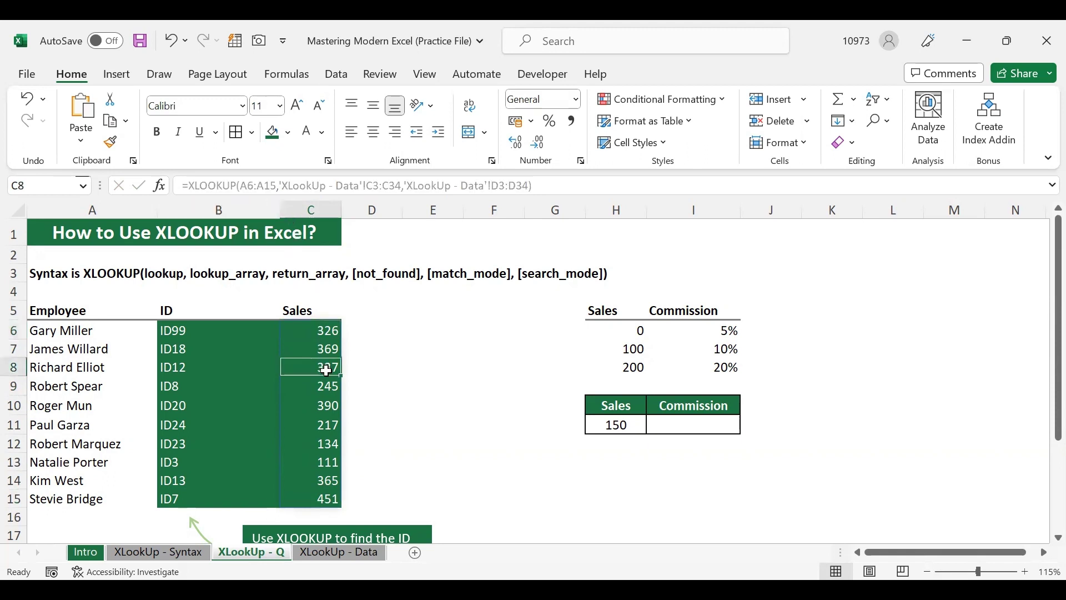
click(322, 442)
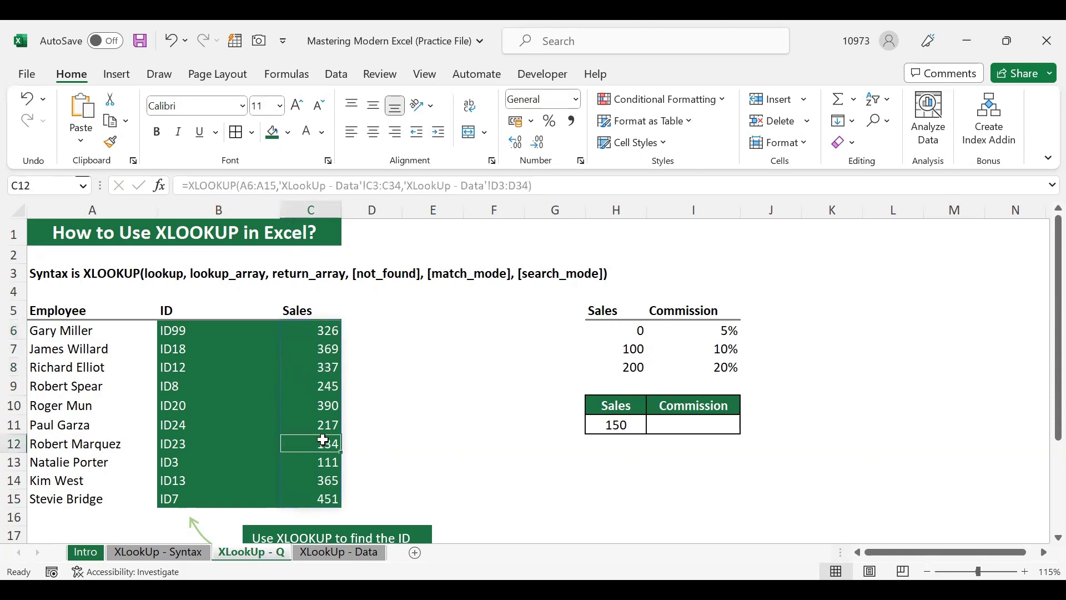
click(195, 335)
click(313, 337)
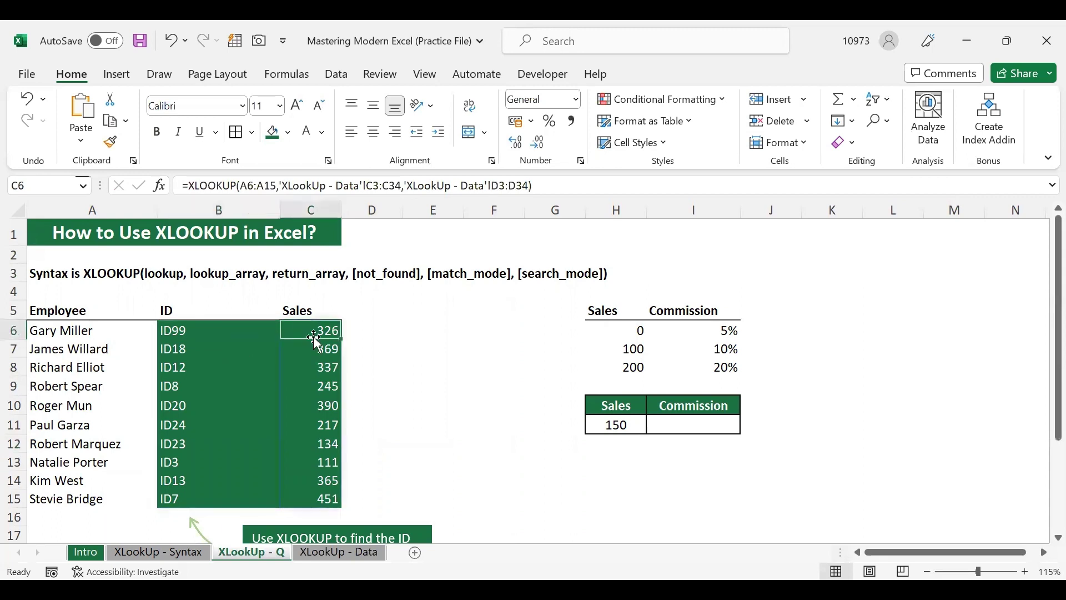
click(224, 425)
click(304, 442)
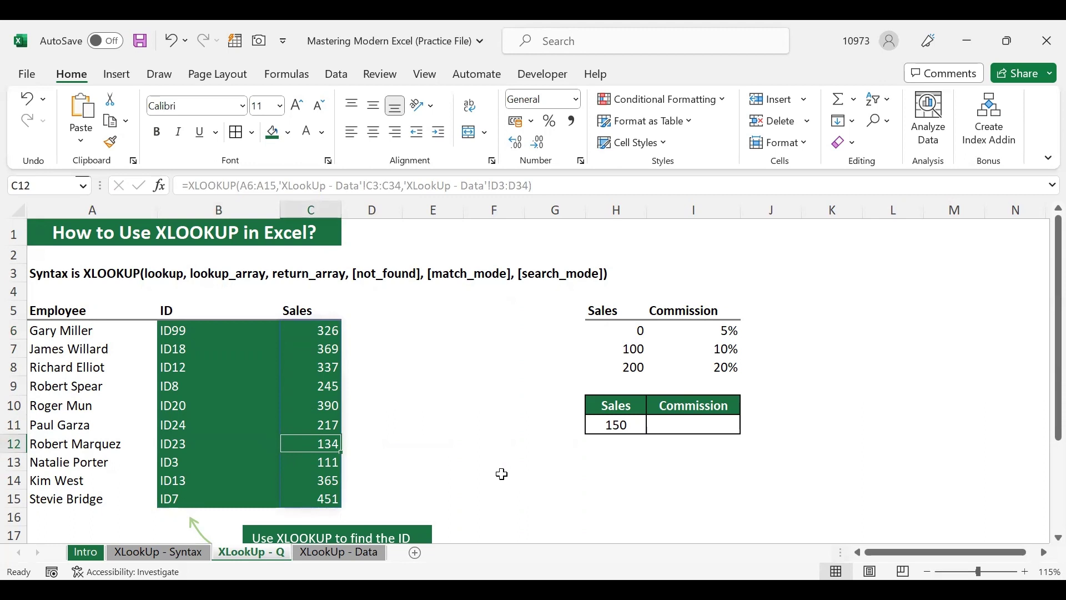
click(549, 484)
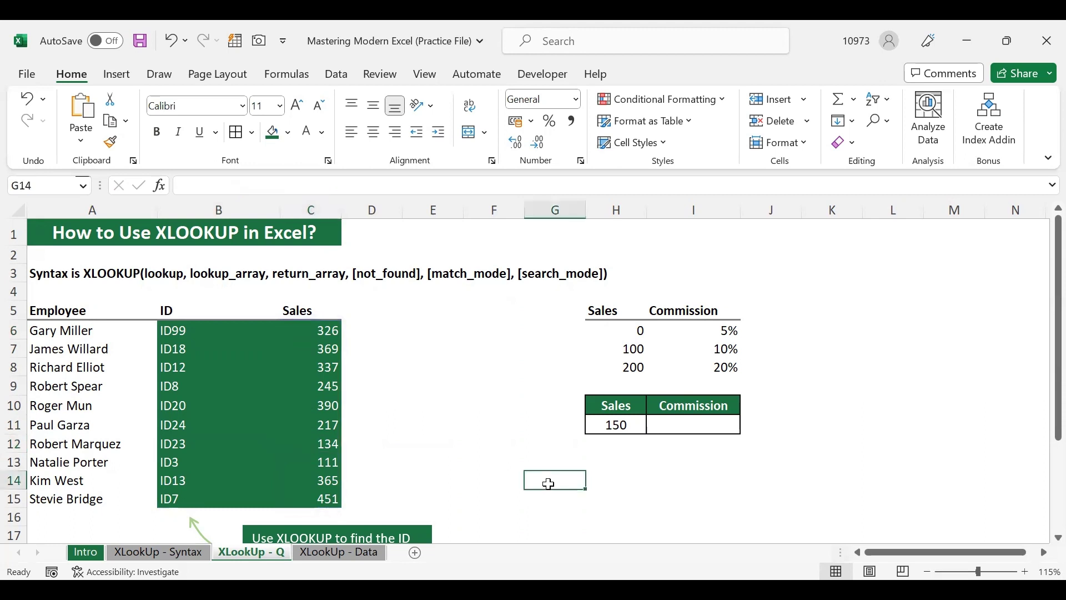
click(691, 424)
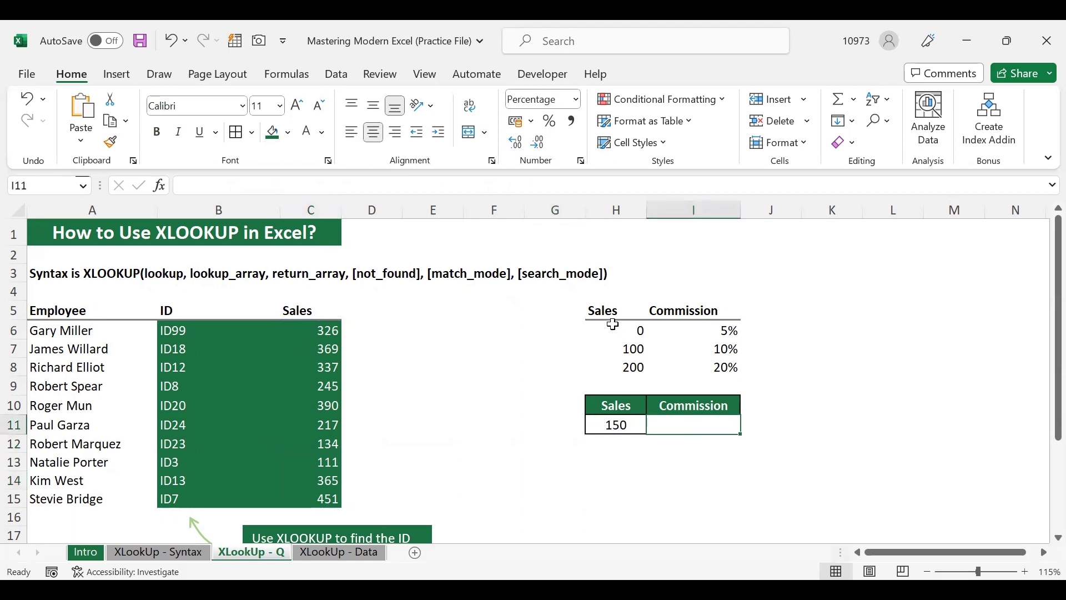
drag(611, 312, 620, 364)
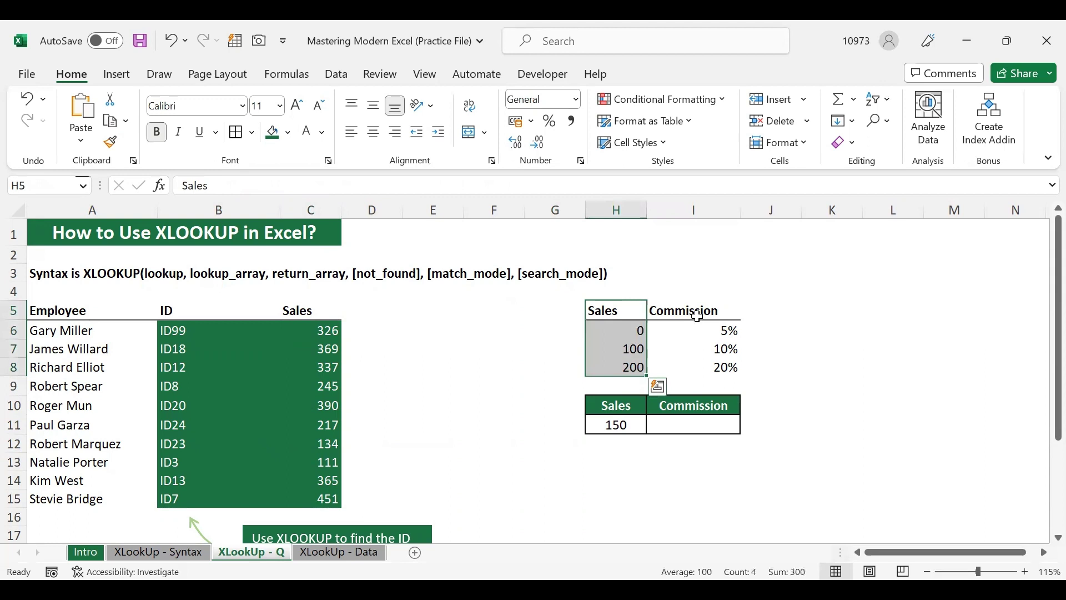
drag(698, 312, 711, 368)
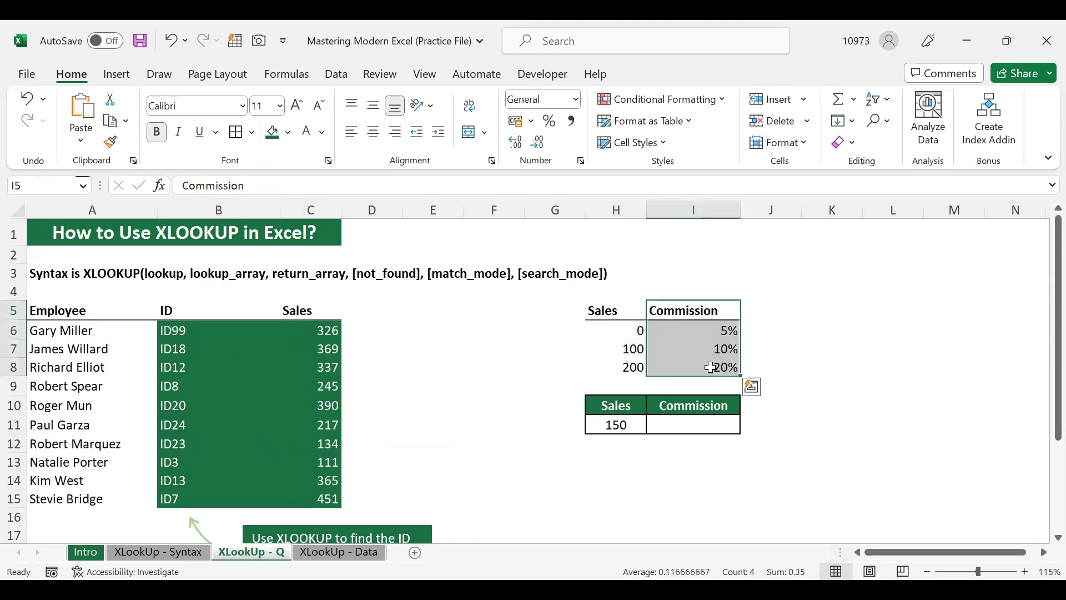
click(612, 326)
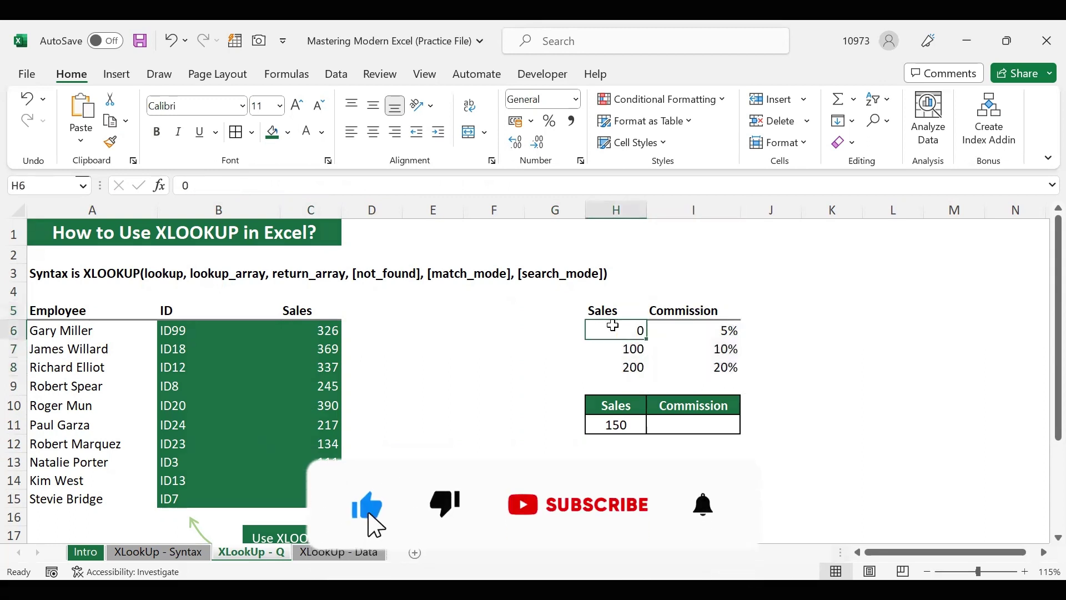
click(700, 327)
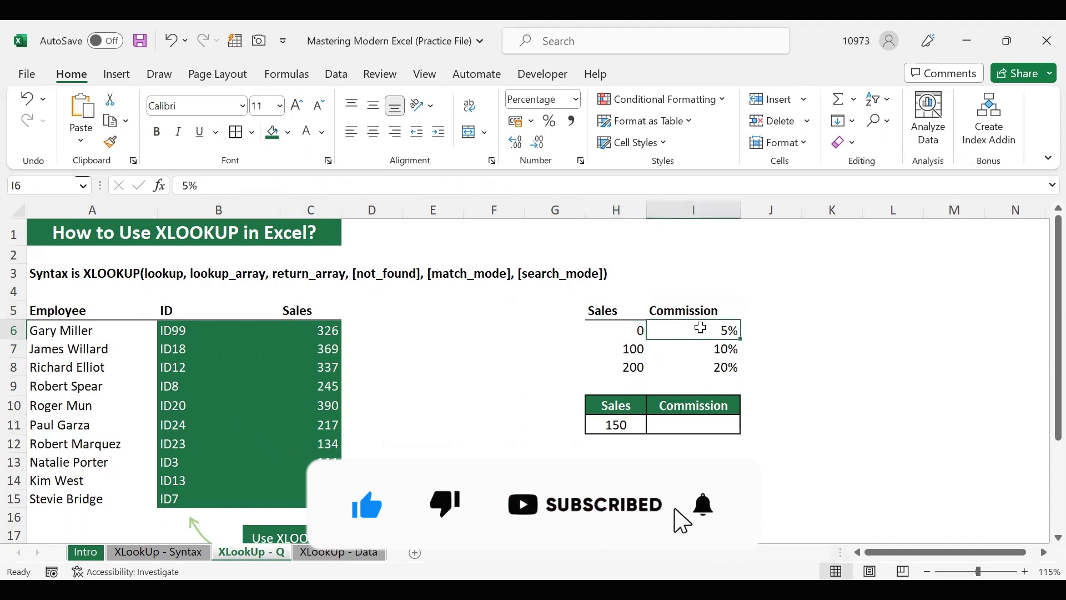
click(629, 348)
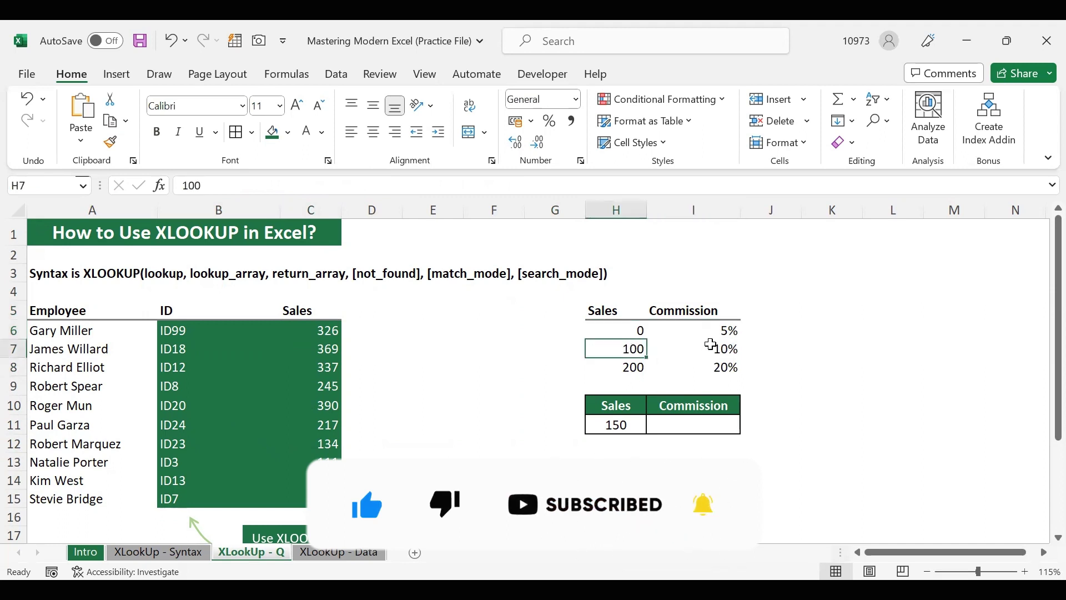
click(711, 346)
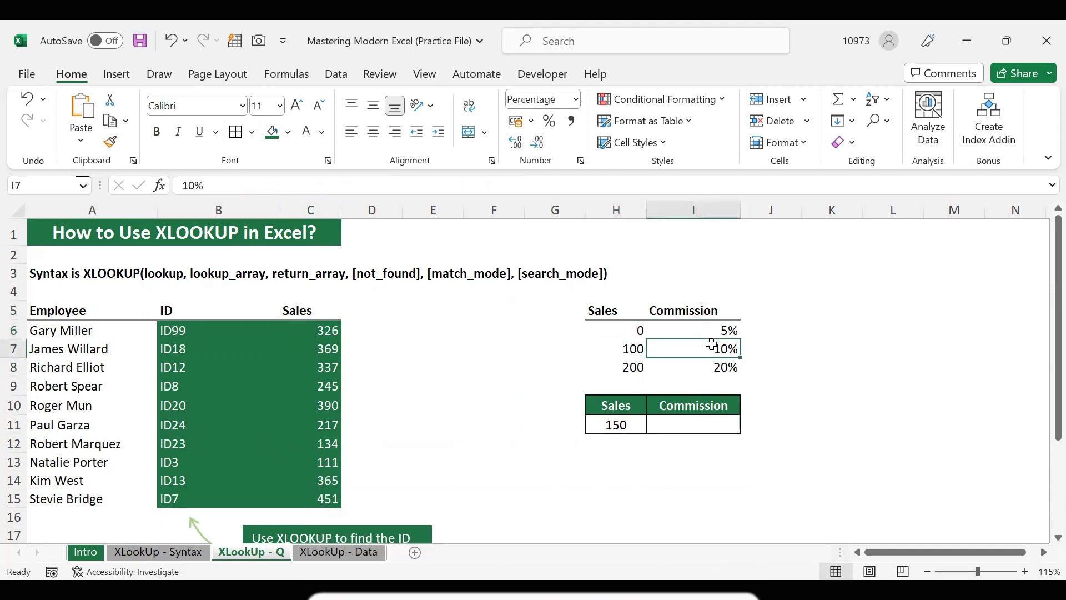
click(637, 368)
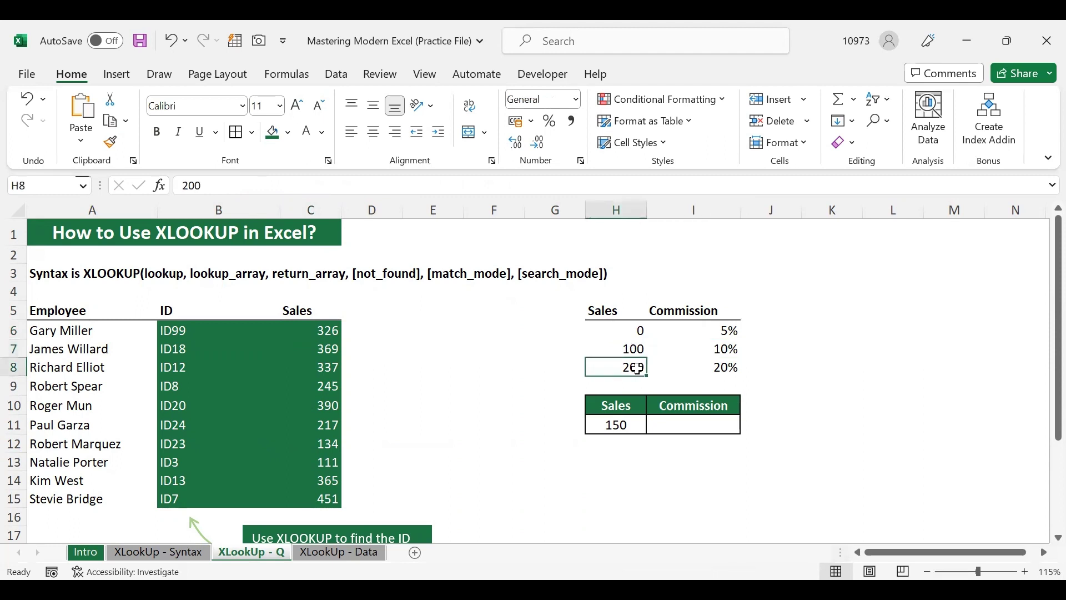
click(688, 367)
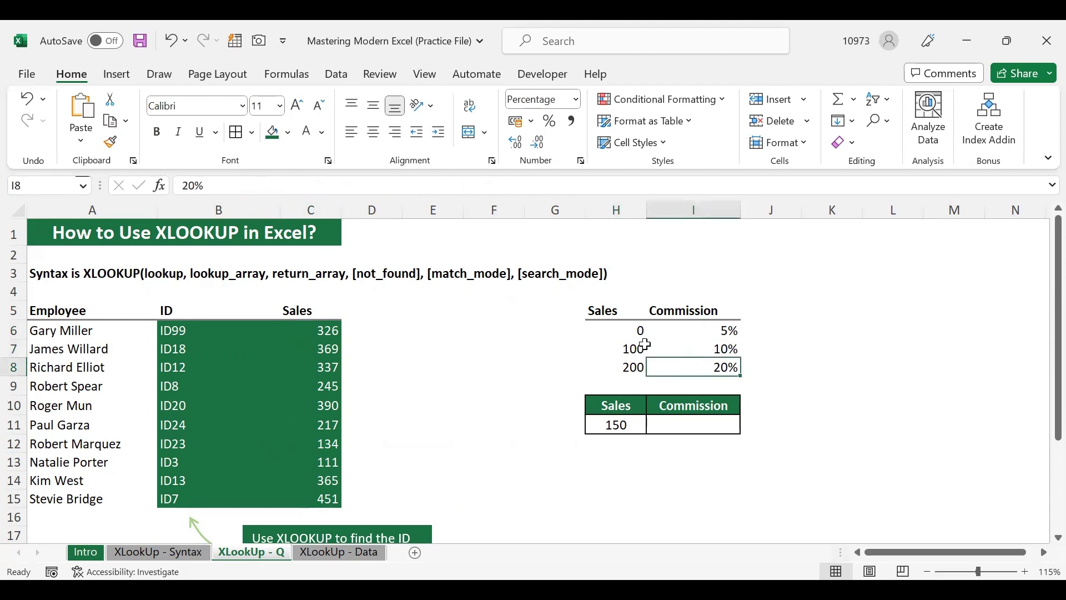
drag(628, 332, 626, 362)
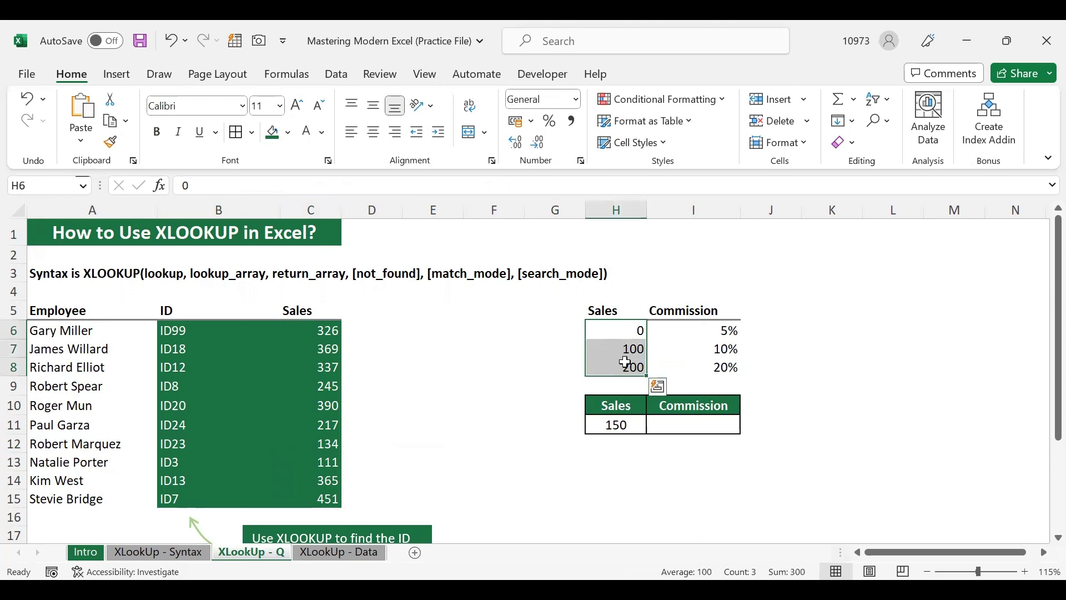
click(638, 424)
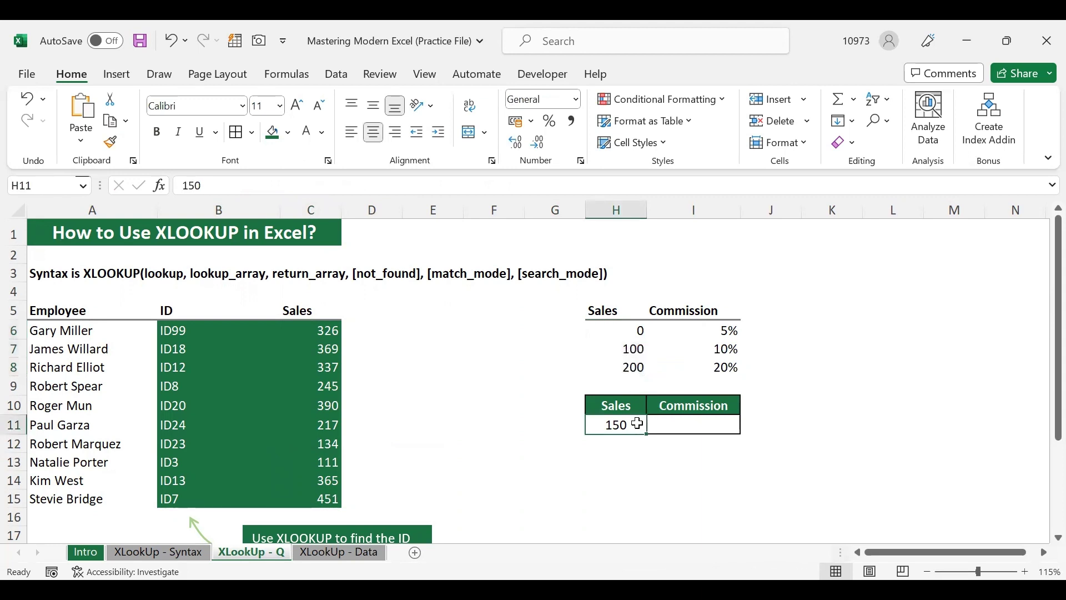
click(676, 424)
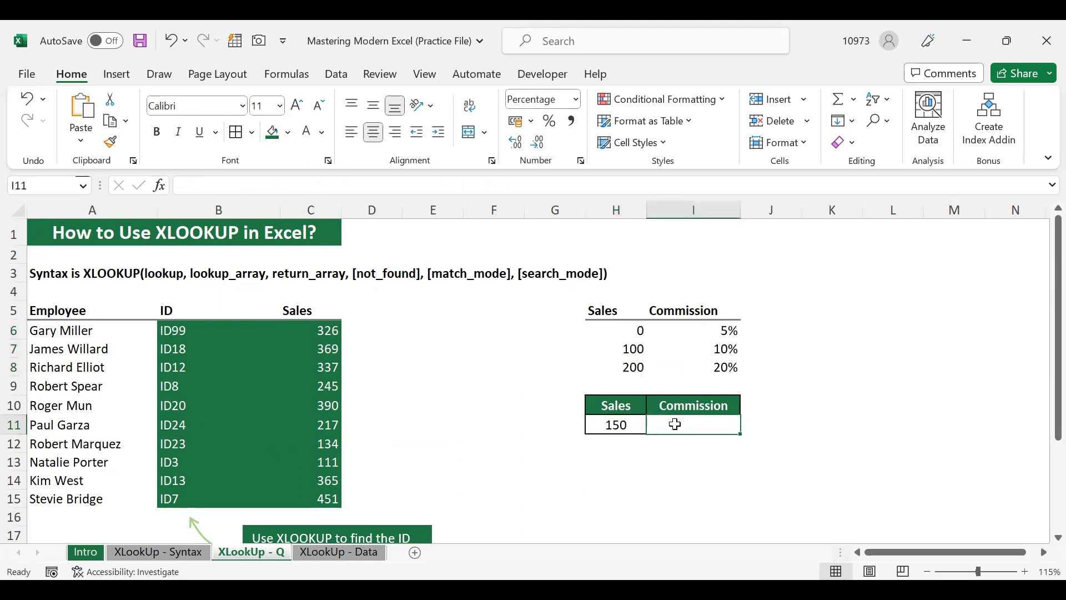
click(620, 424)
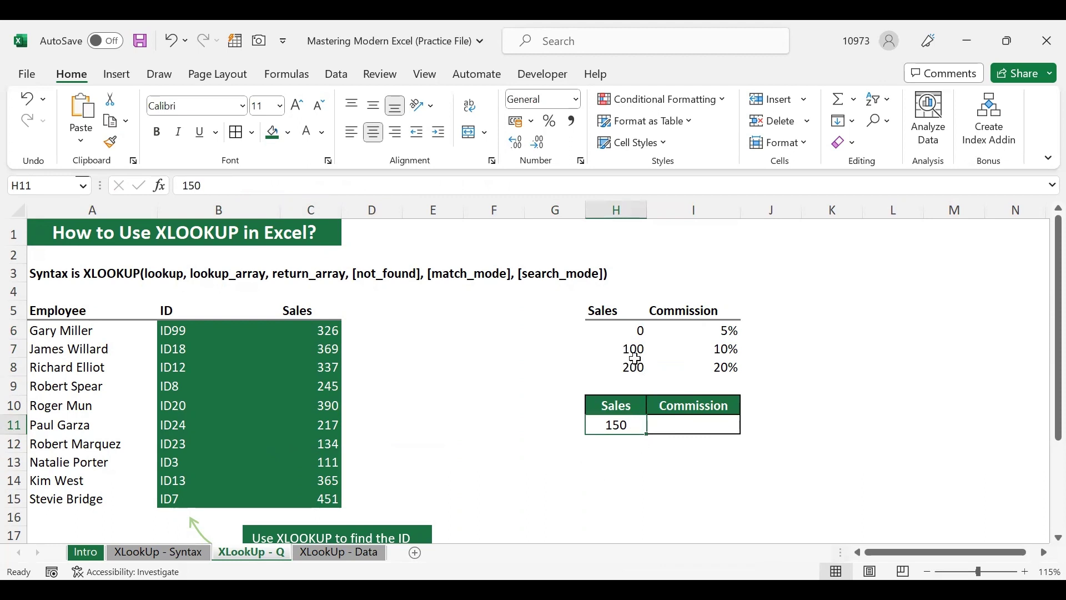
drag(631, 369, 624, 330)
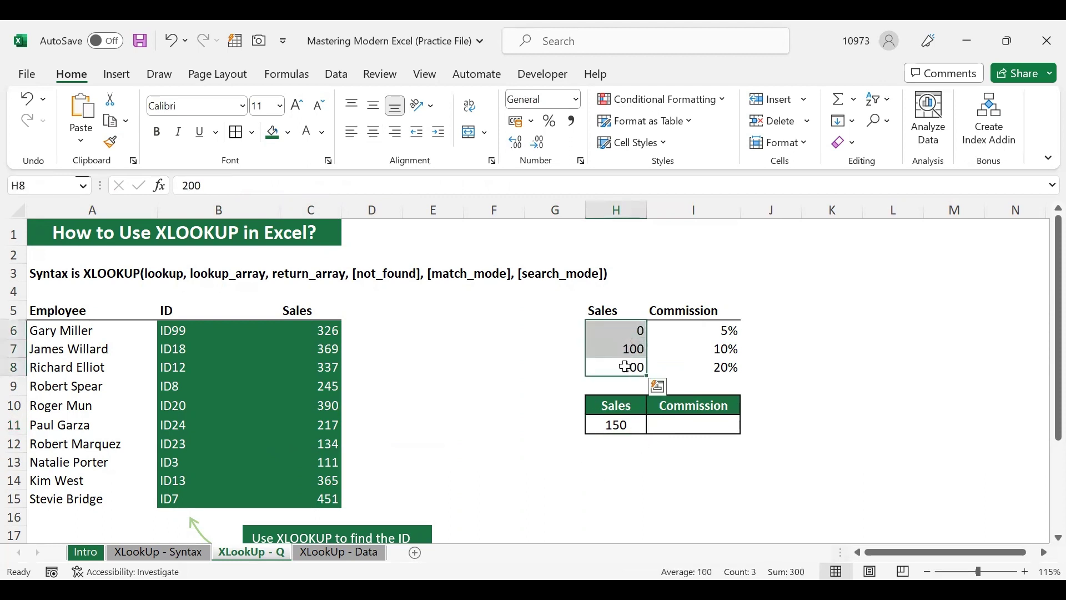
In I11, start =XLOOKUP(H11,H6:H8,I6:I8,"Not Found", to look up sales of 150 in the tiers
click(678, 425)
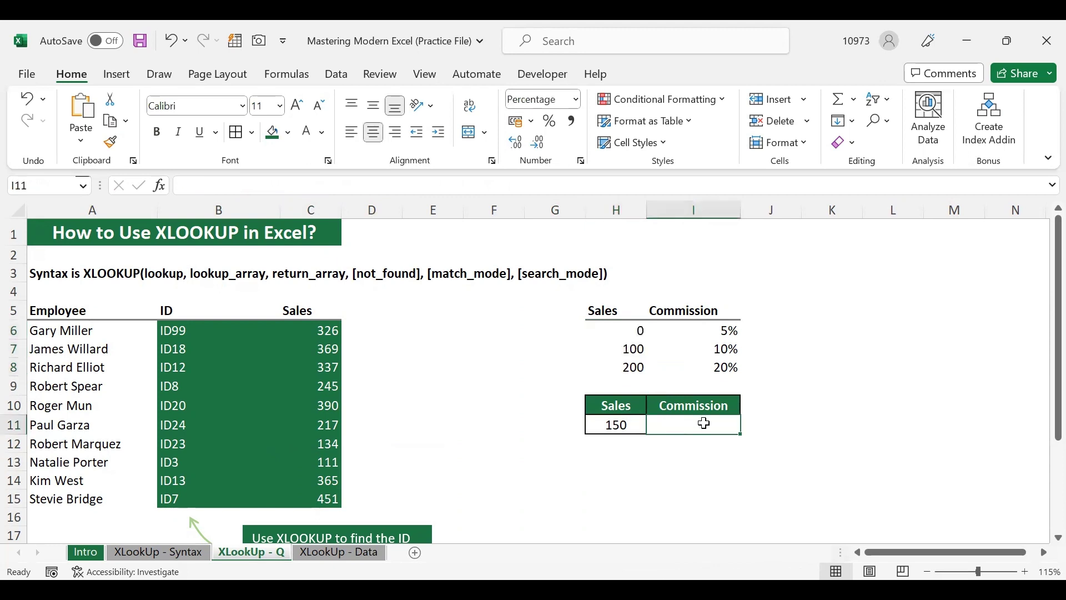
double_click(704, 423)
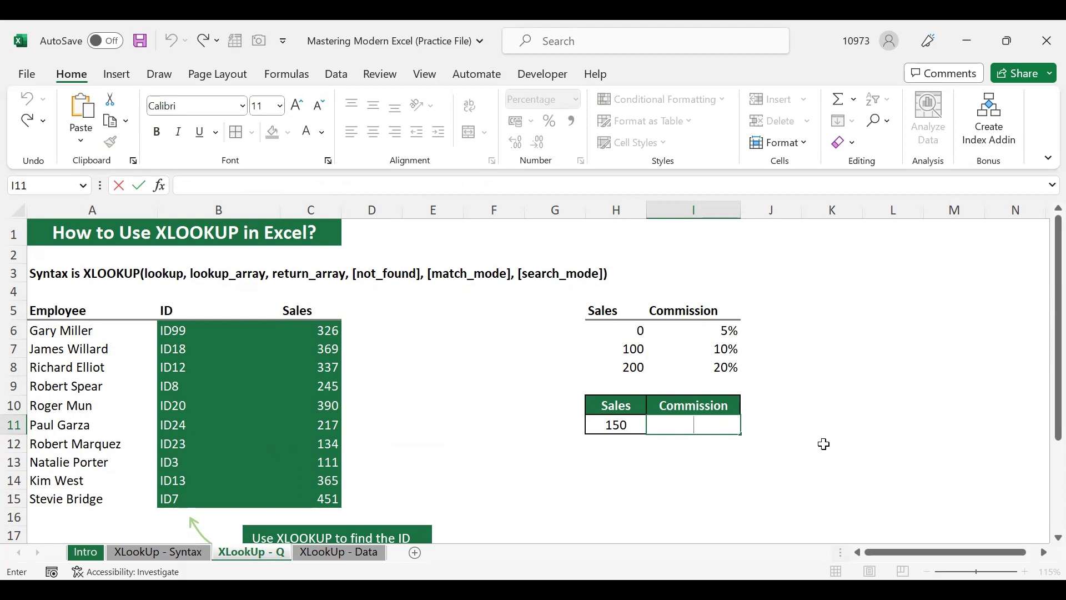
text(=x)
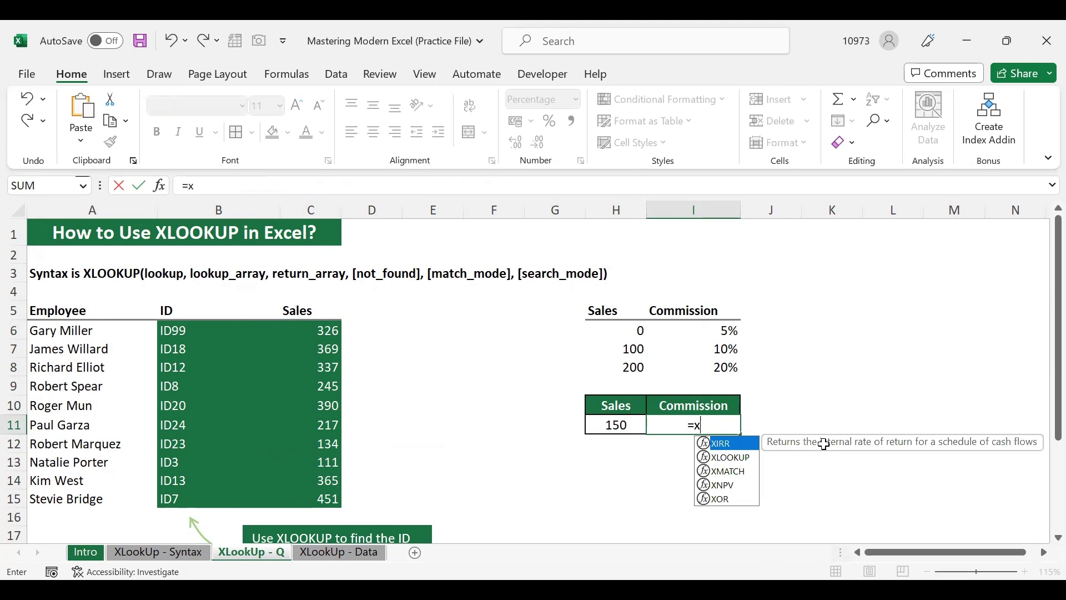
text(lookup()
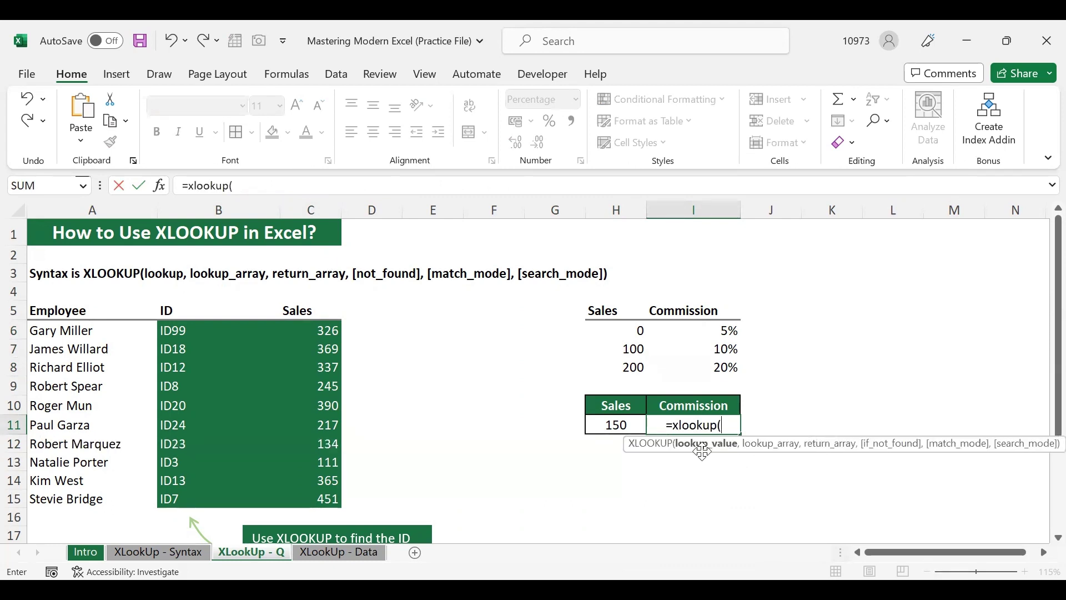
click(614, 423)
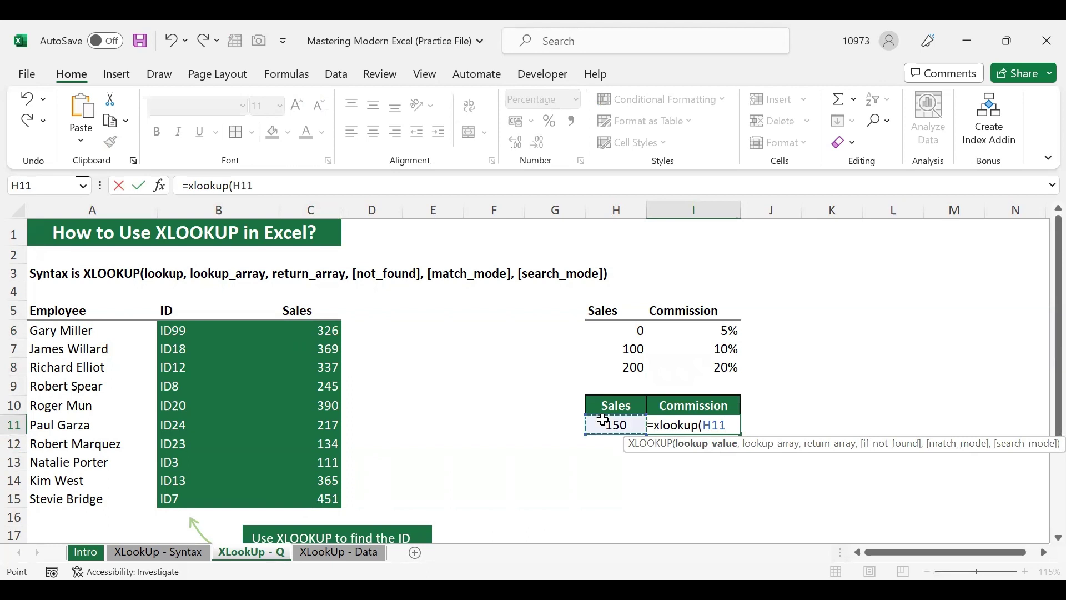
text(,)
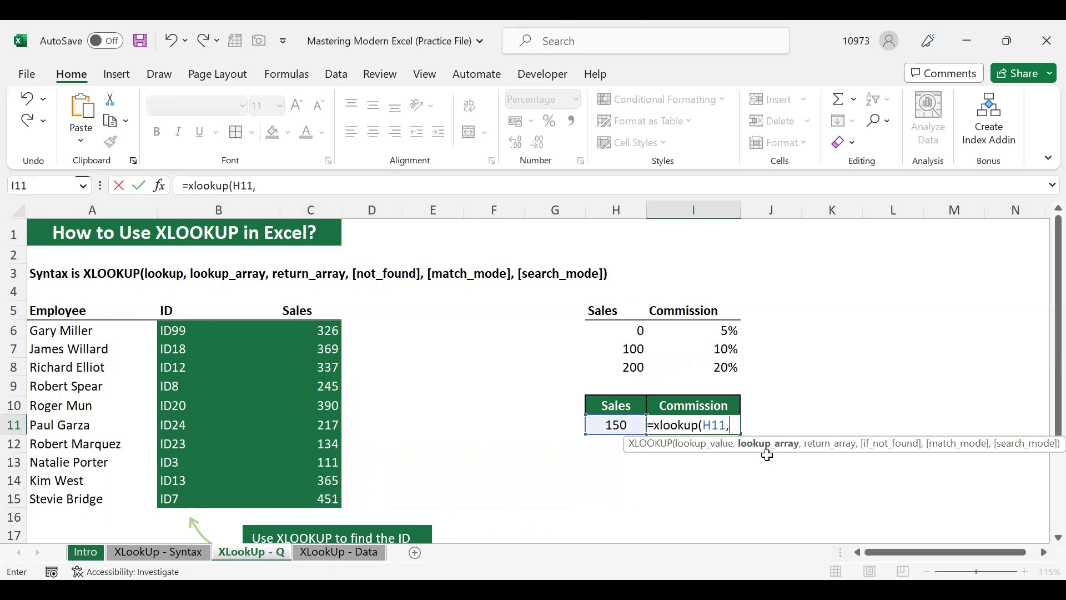
drag(612, 332, 616, 369)
text(,)
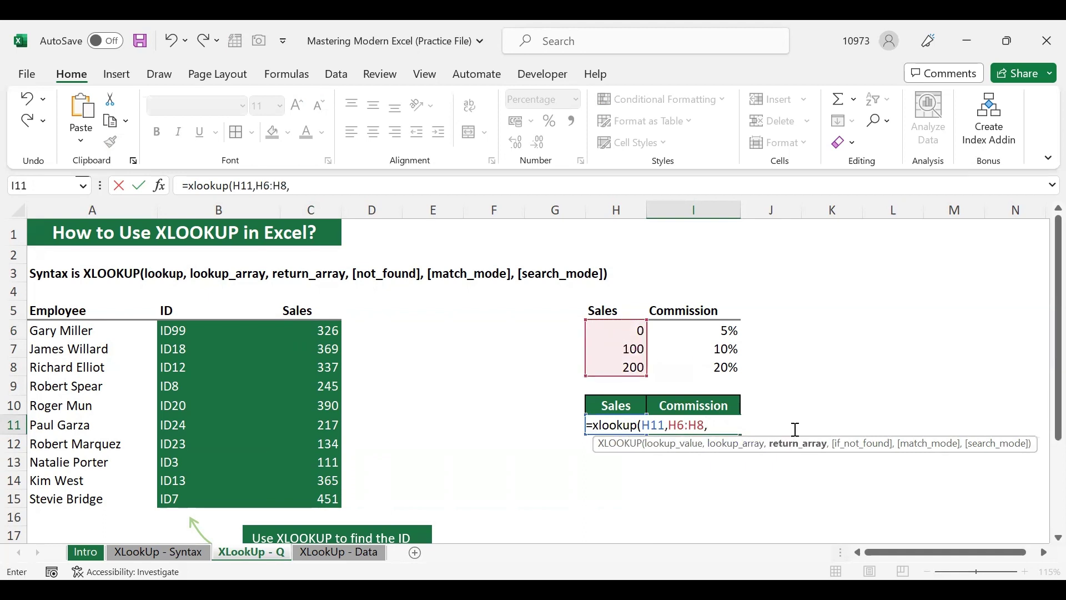
drag(708, 329, 714, 368)
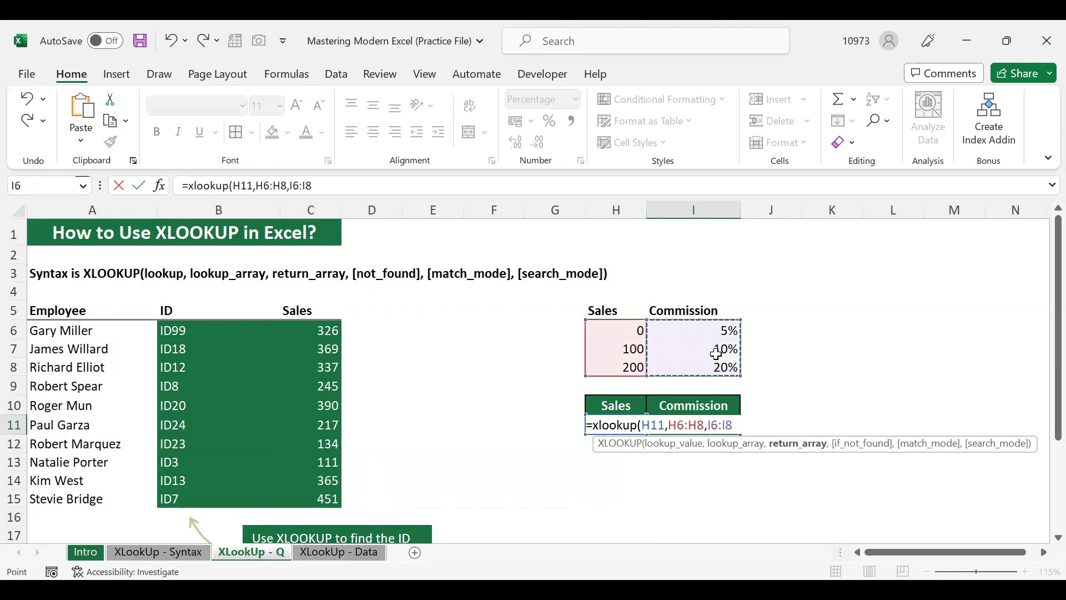
text(,)
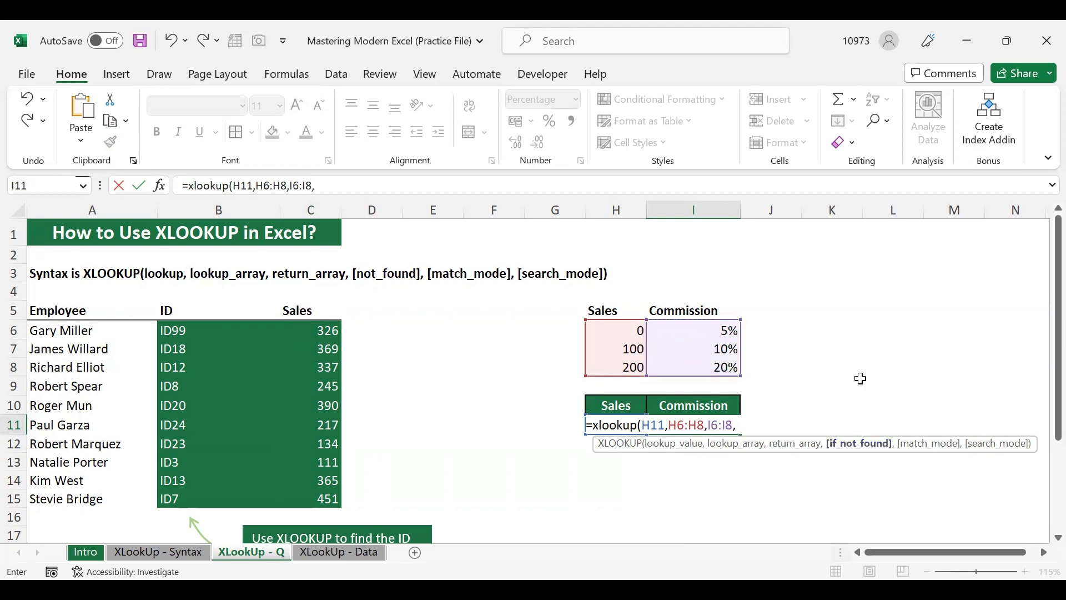
text("Not Fou)
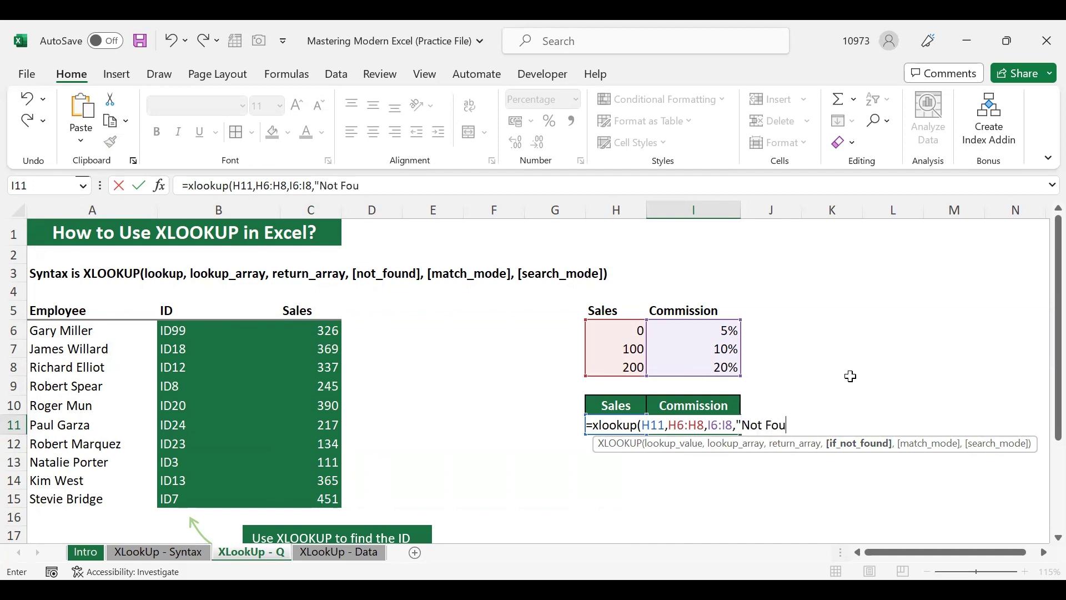
text(nd",)
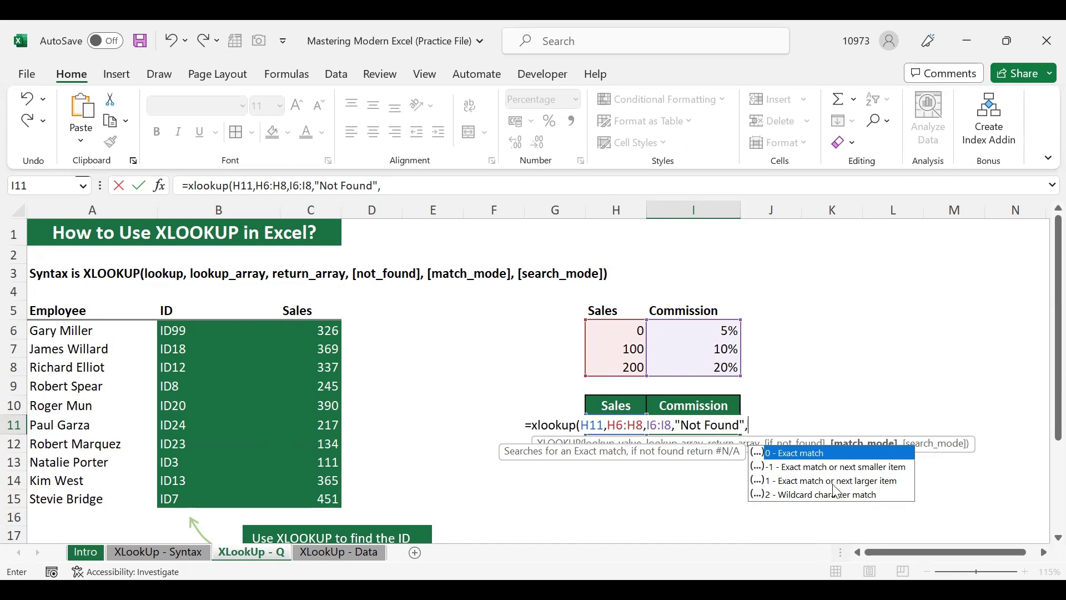
Finish the I11 XLOOKUP with match mode -1 (exact or next smaller), returning a 10% commission
click(808, 468)
double_click(807, 468)
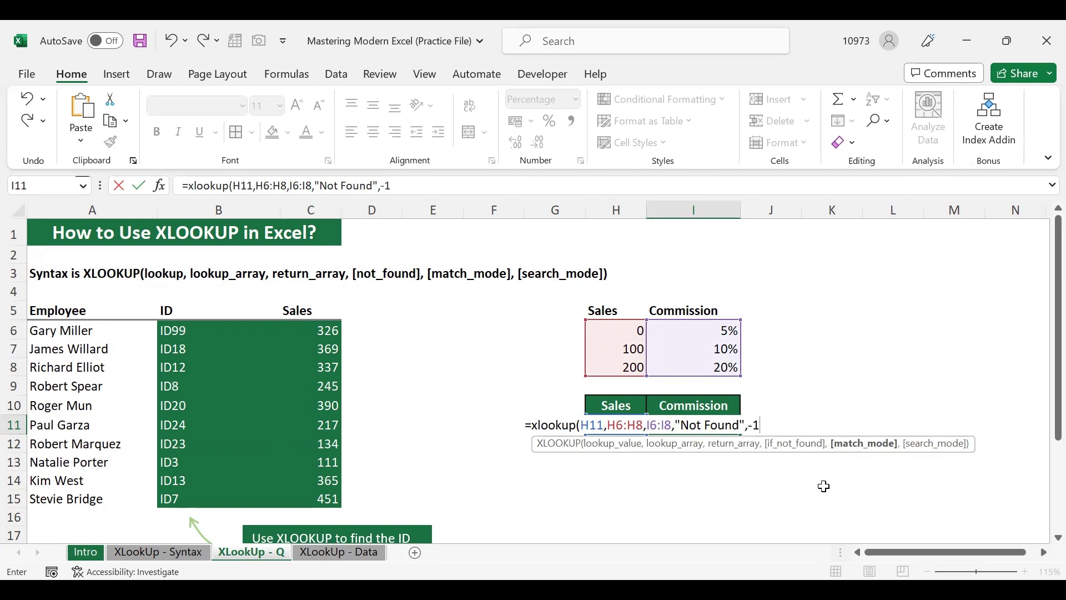
text(,)
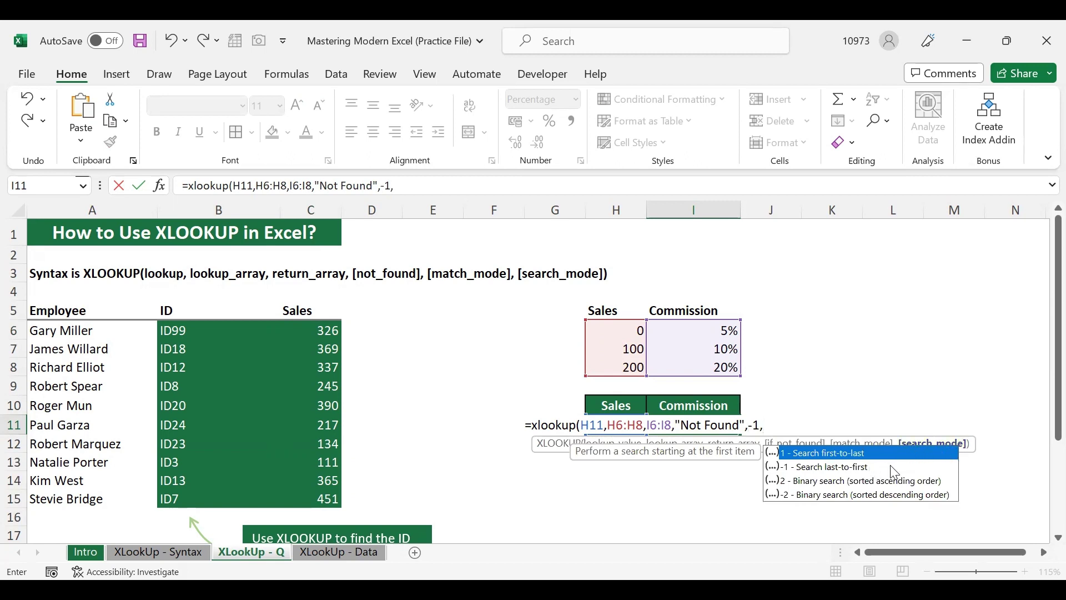
key(BackSpace)
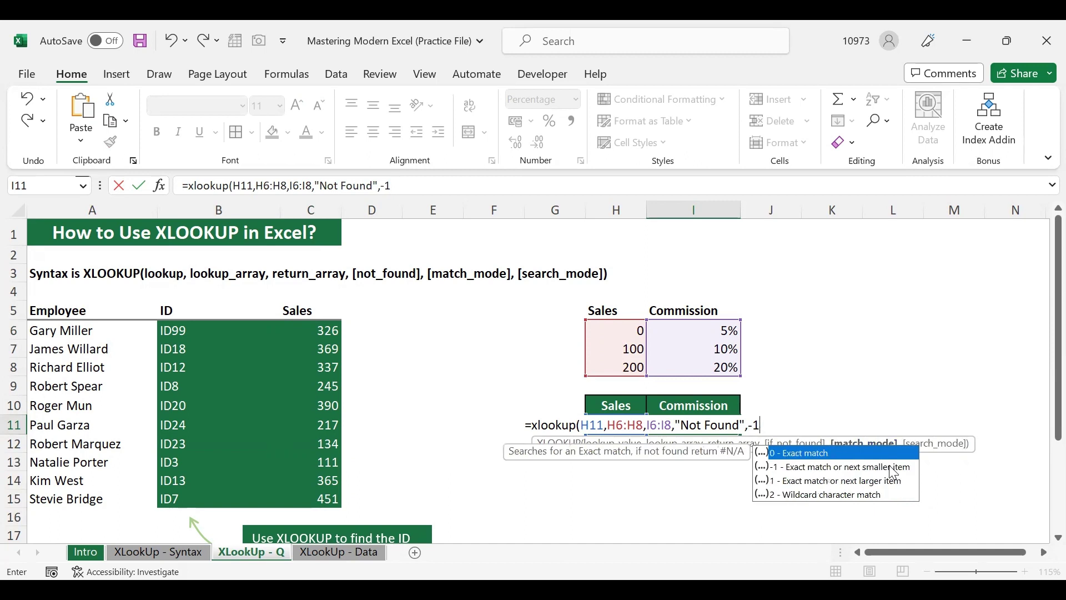
key(Return)
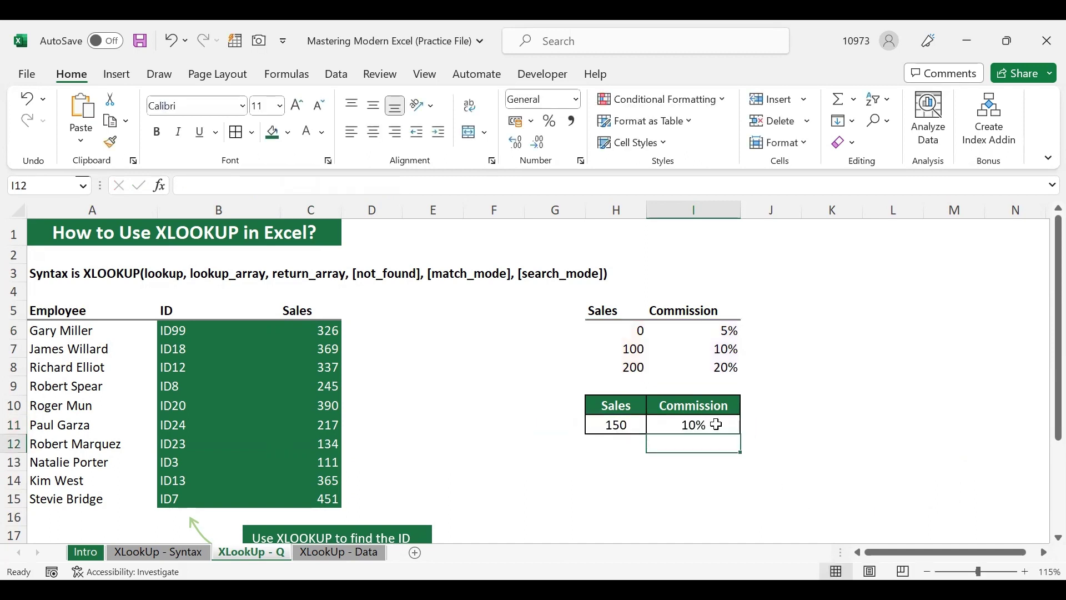
click(717, 424)
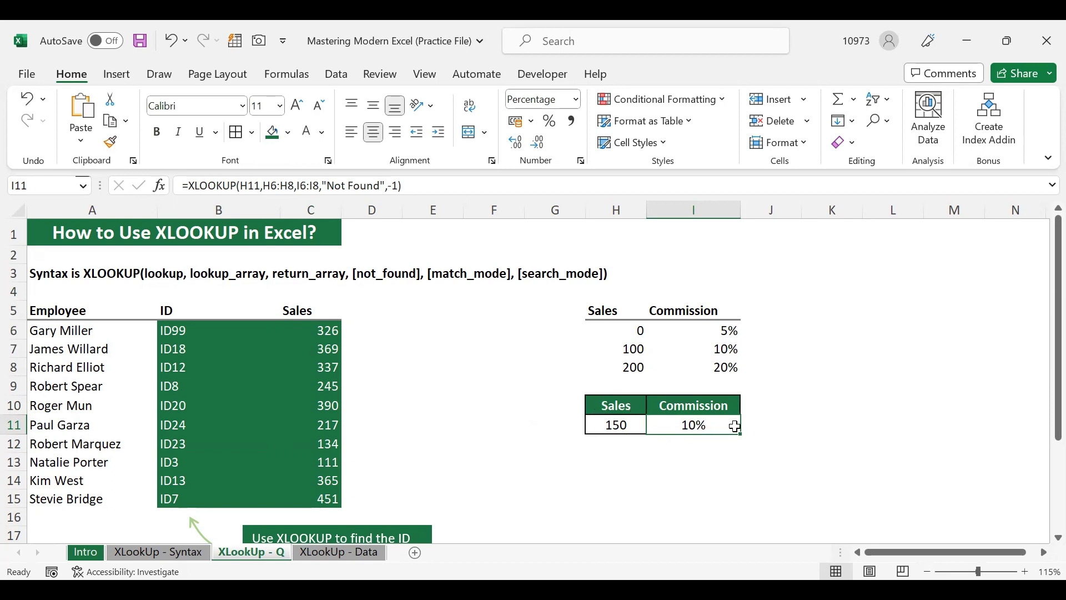
click(694, 348)
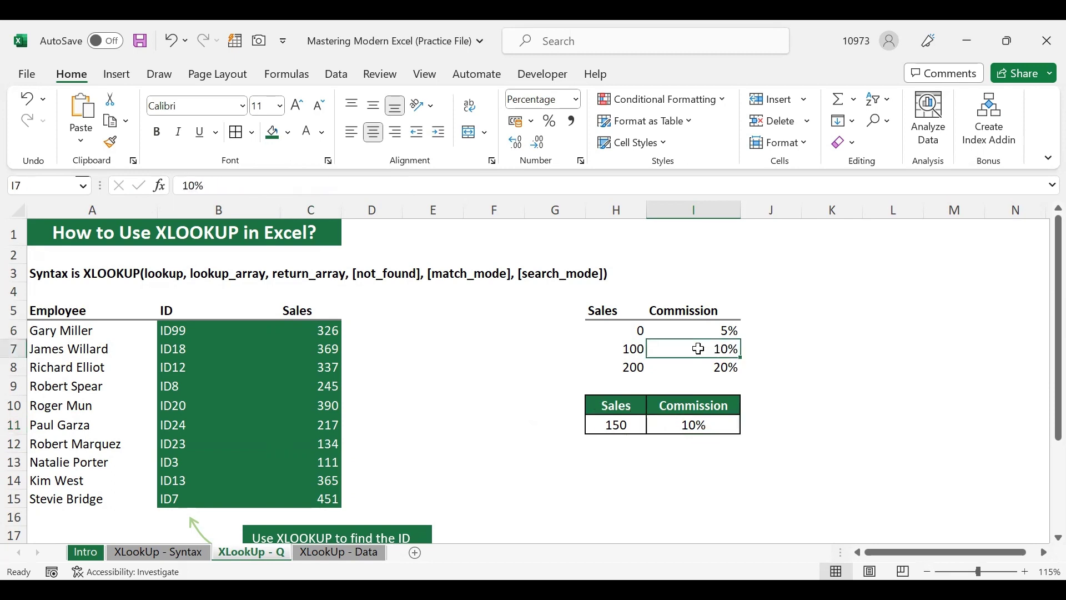
Replace the I11 XLOOKUP match mode -1 with 1 (exact or next larger) and close the formula
double_click(622, 424)
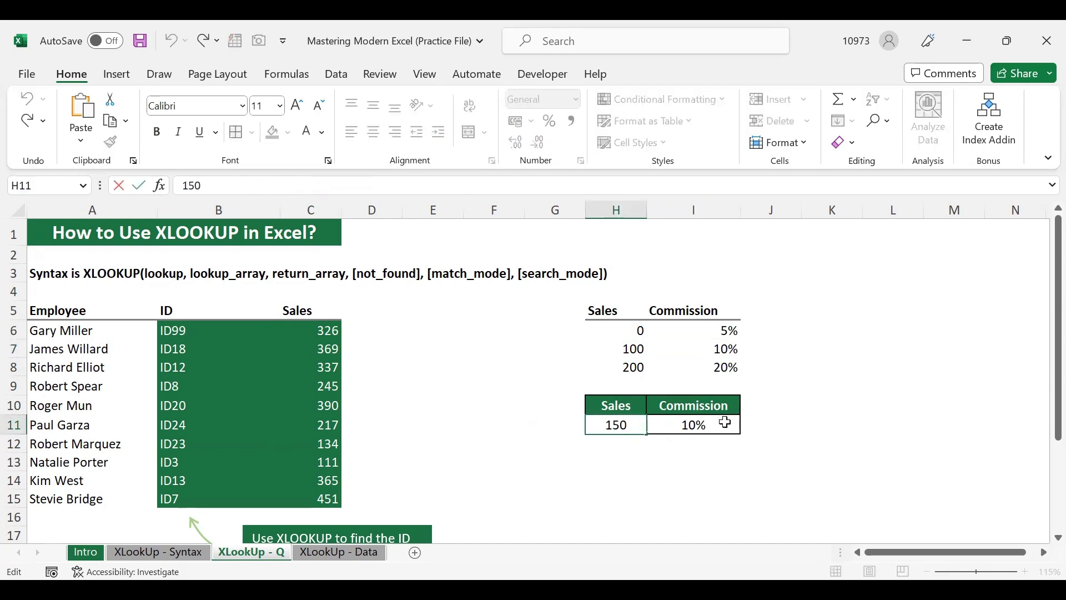
key(Return)
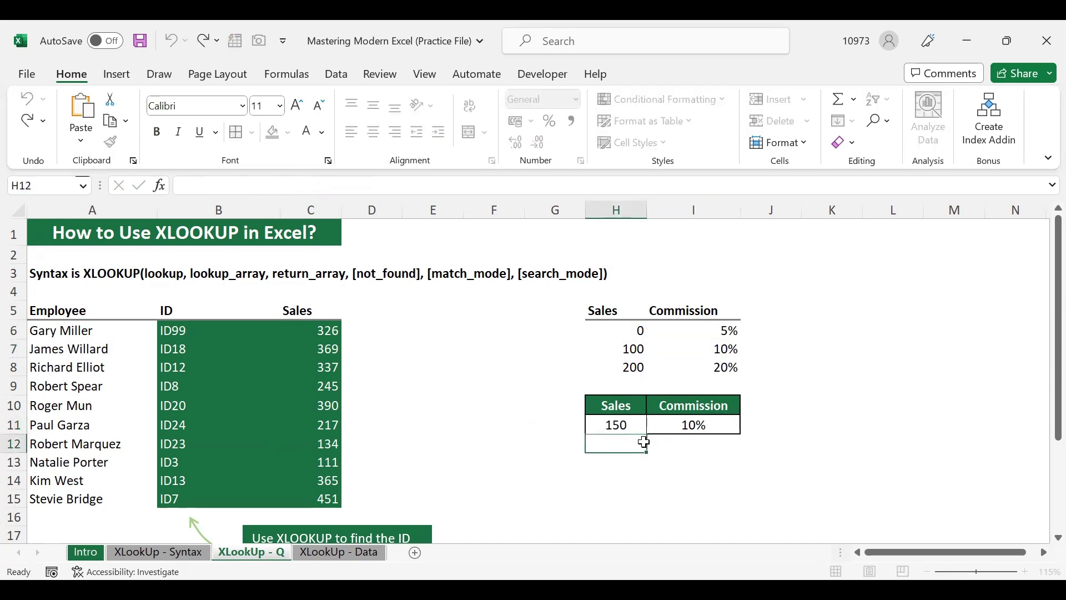
click(616, 425)
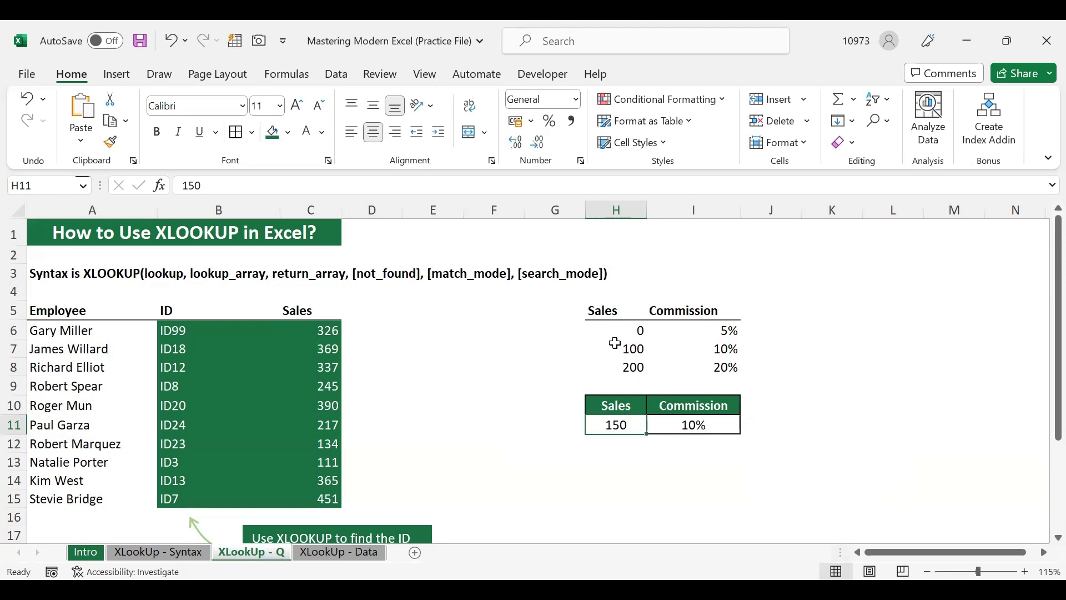
click(720, 426)
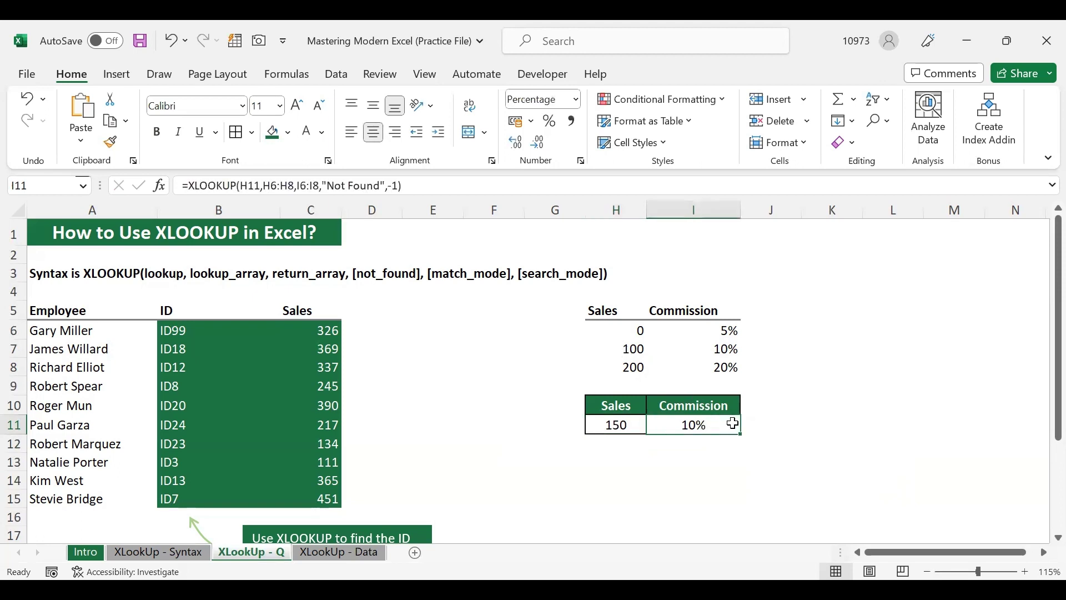
double_click(733, 423)
click(775, 425)
key(BackSpace)
key(BackSpace)
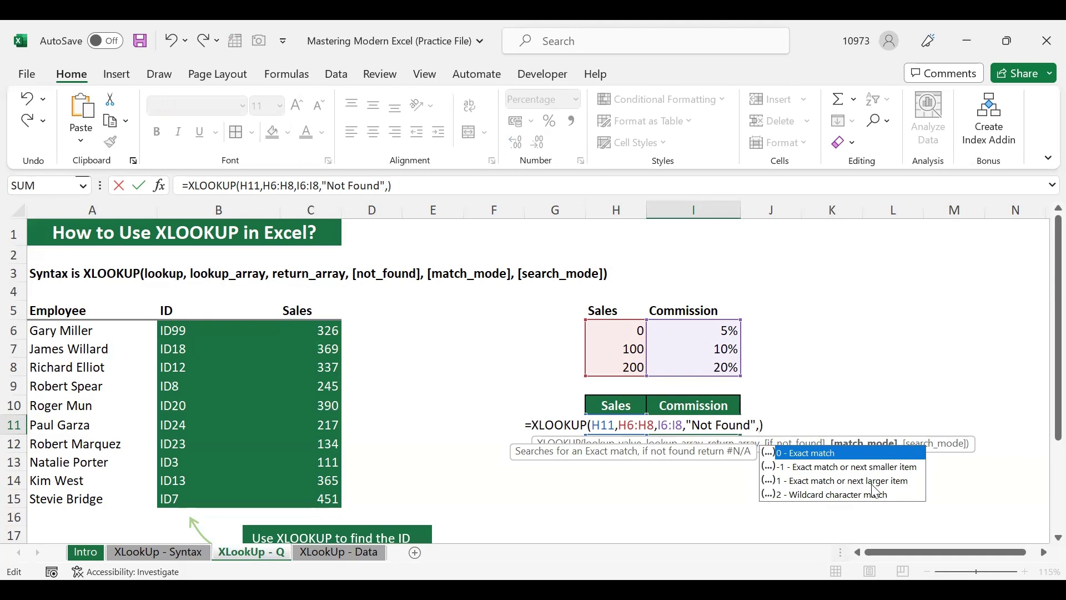
click(846, 482)
key(Tab)
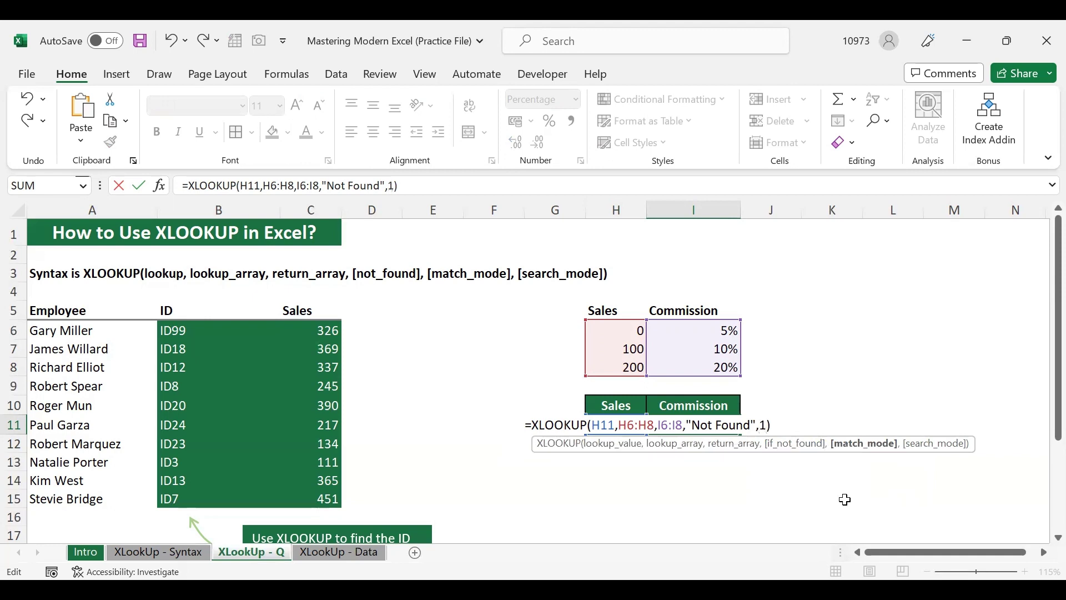
text())
key(Return)
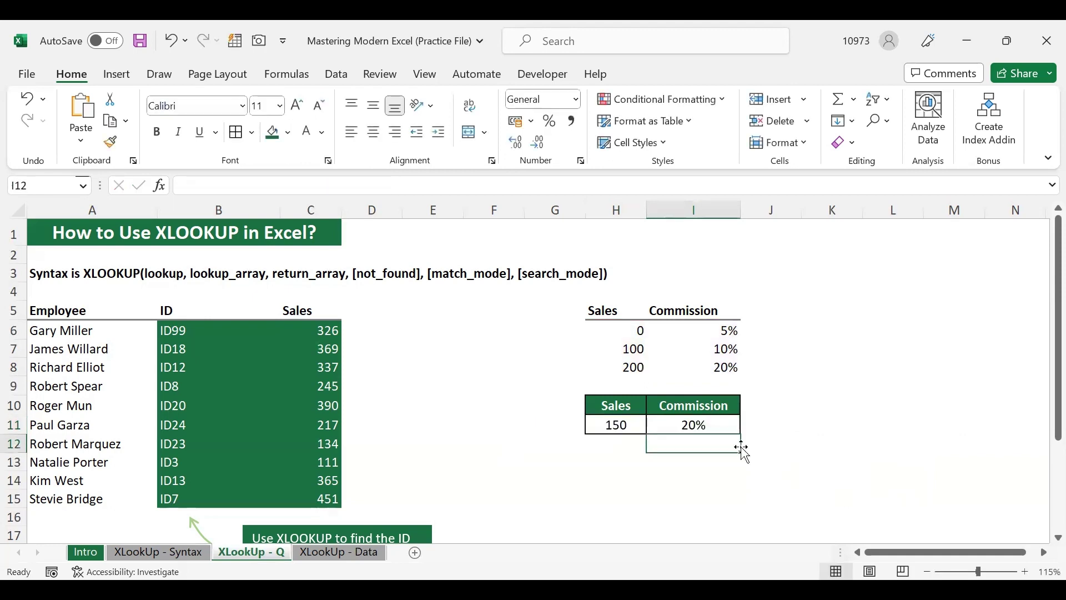
Check the 20% result for sales of 150 against the 200 tier in H8
click(706, 425)
click(624, 426)
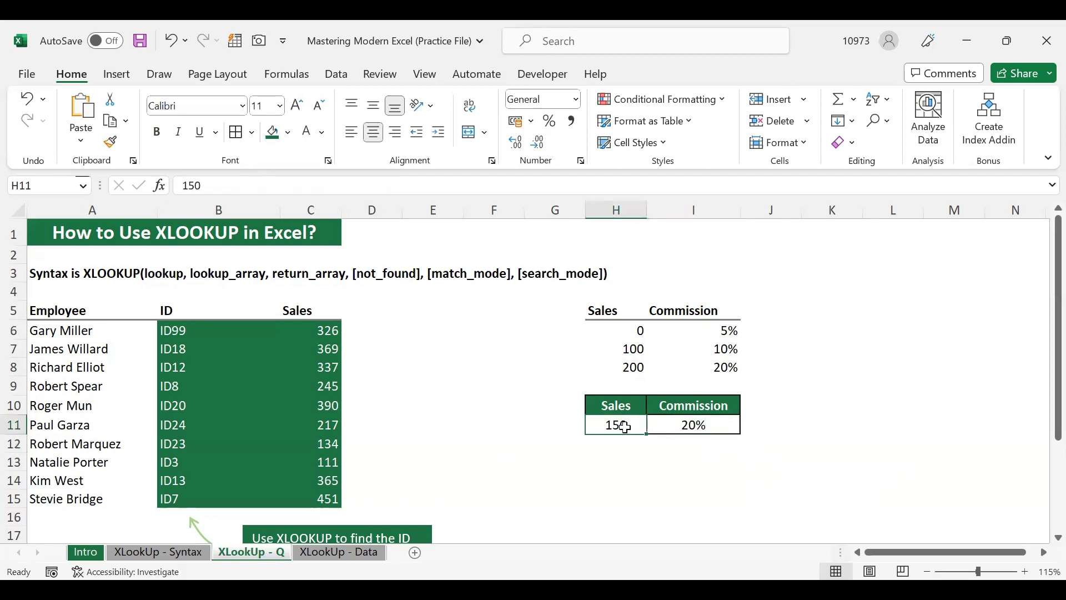
click(630, 367)
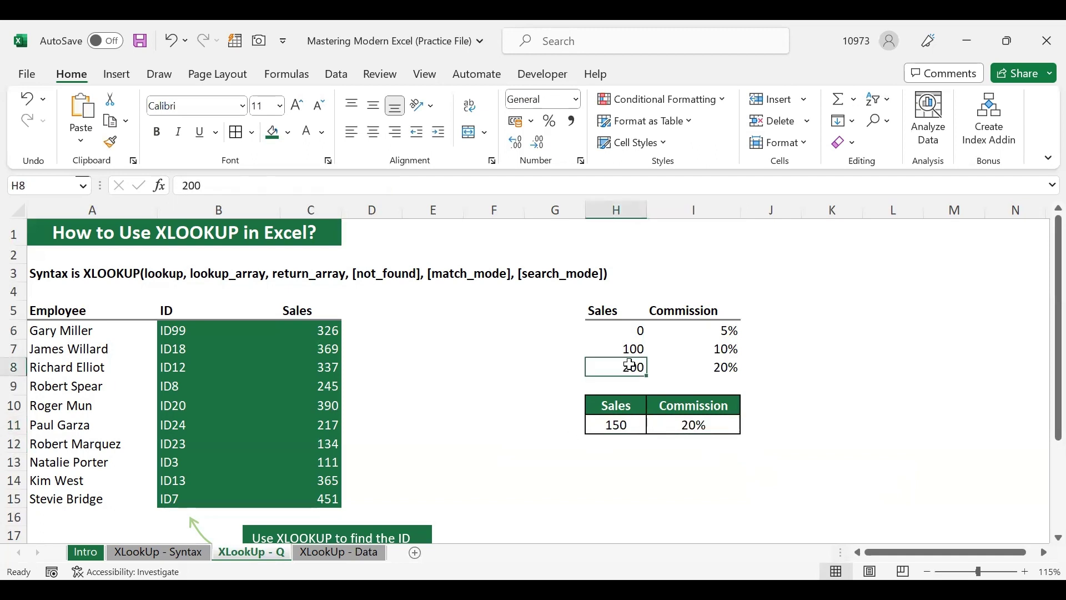
click(727, 367)
click(729, 423)
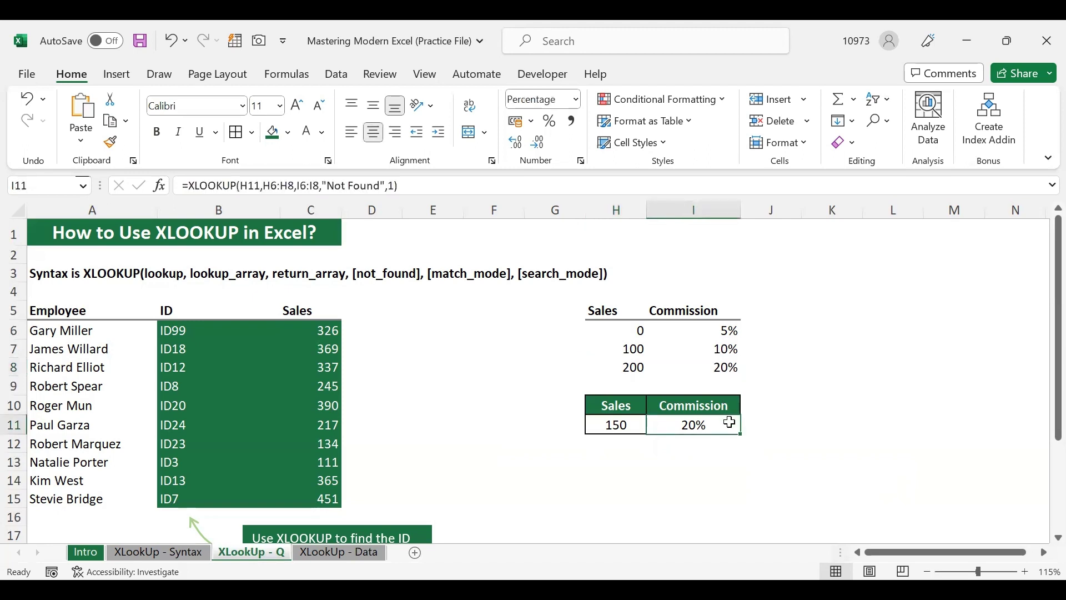
click(699, 448)
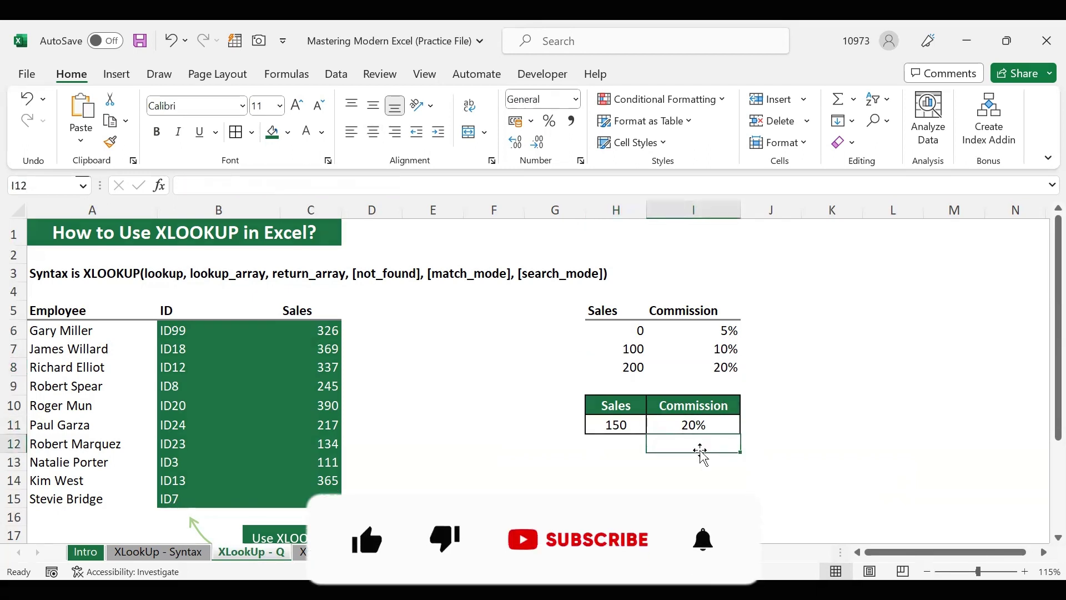
click(616, 461)
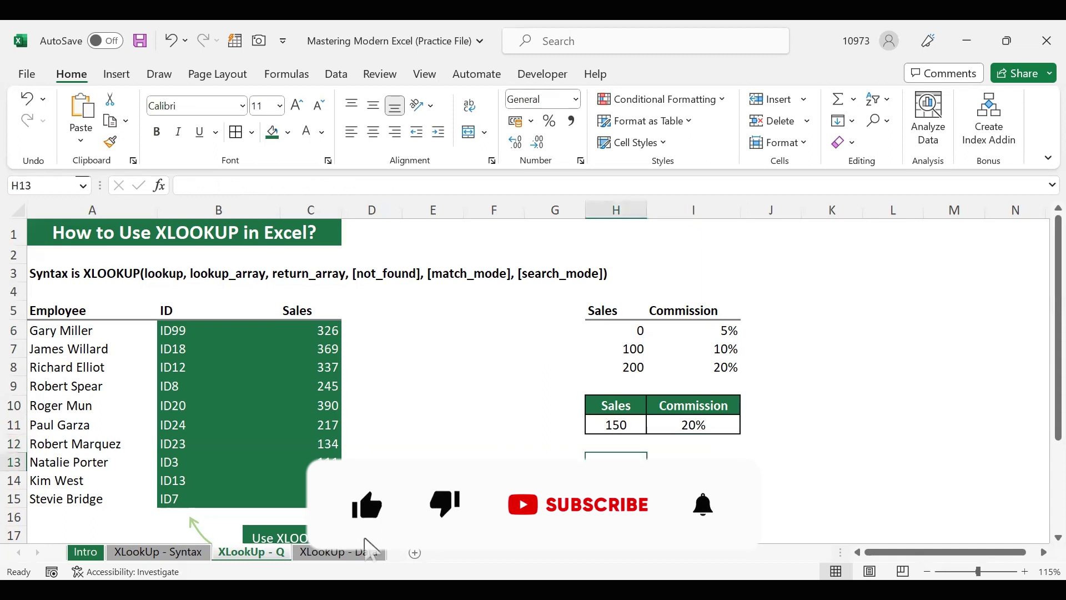
click(707, 425)
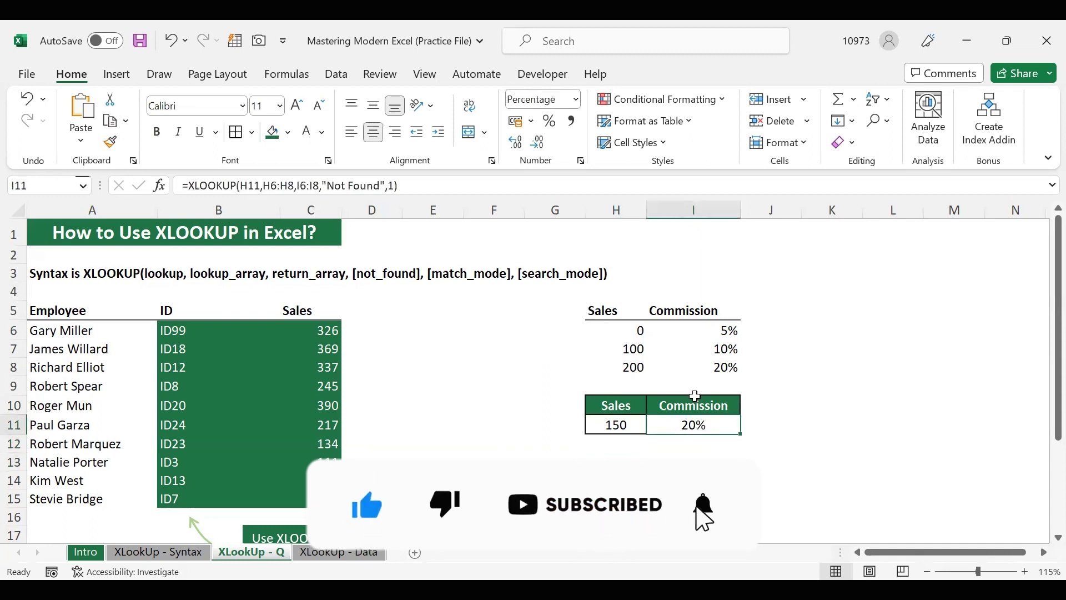
click(616, 480)
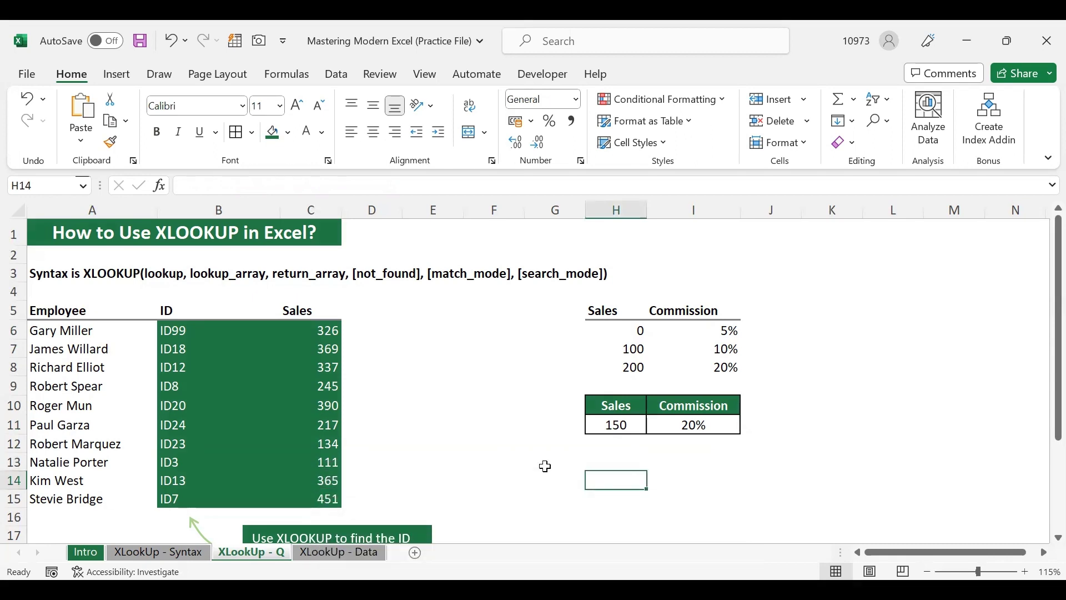
scroll(545, 466, down, 4)
scroll(545, 466, up, 3)
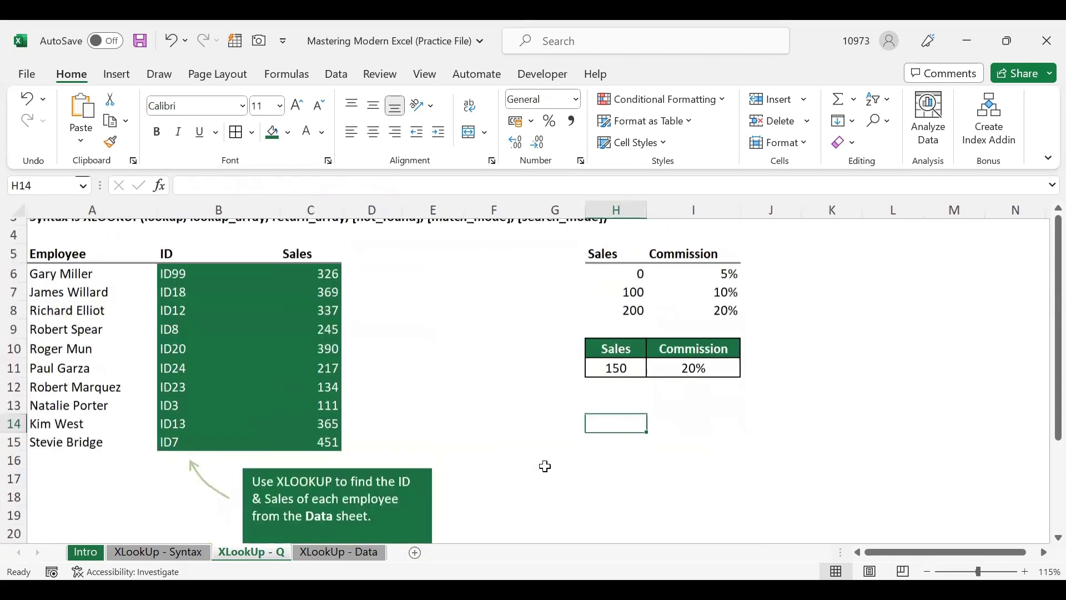
scroll(545, 466, up, 1)
click(234, 331)
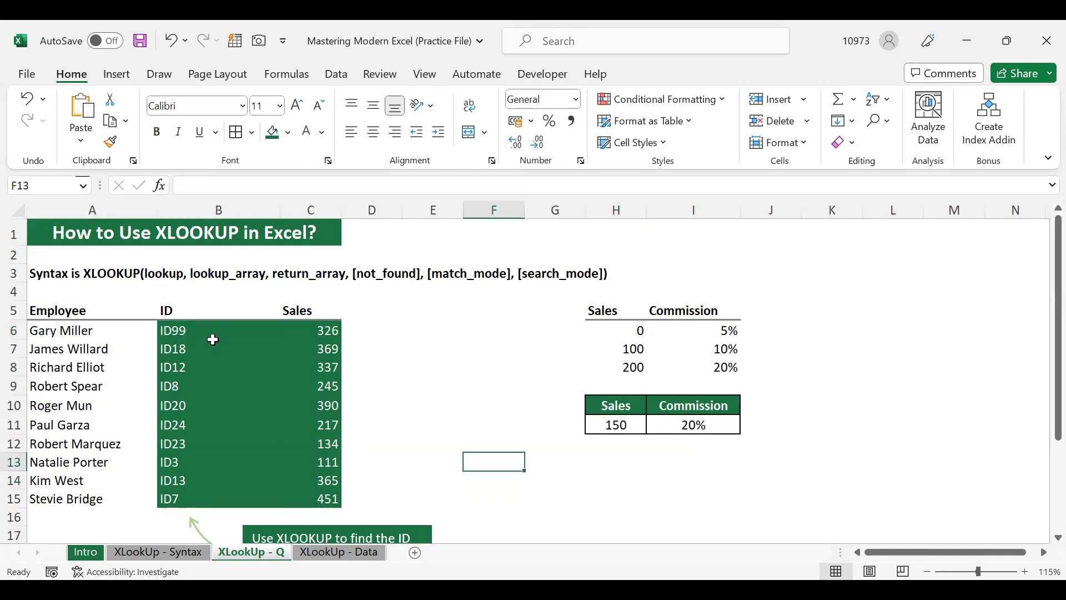
click(200, 330)
click(300, 336)
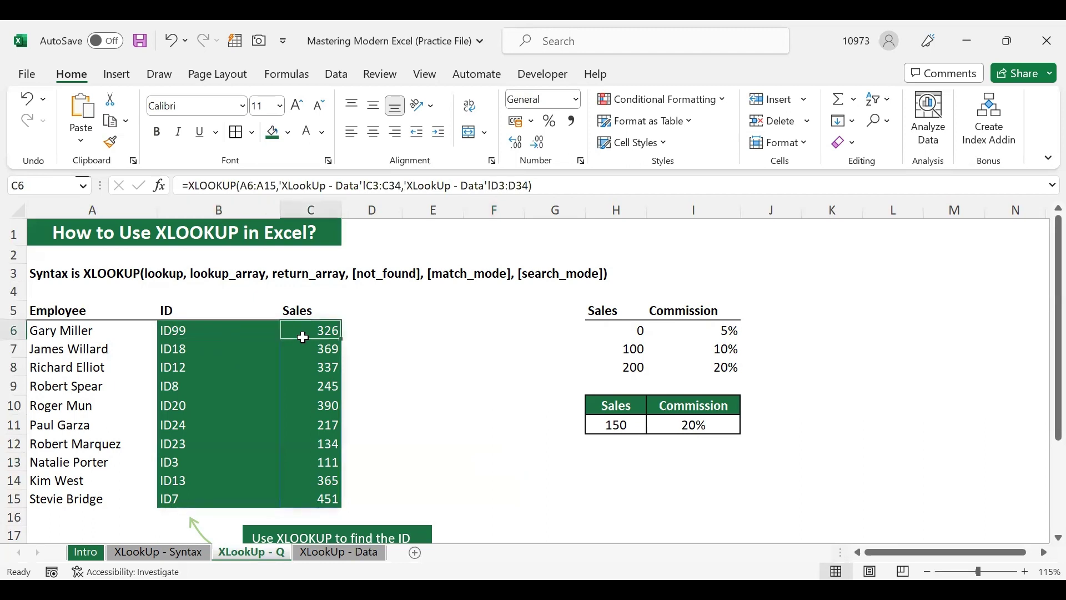
click(206, 407)
click(298, 407)
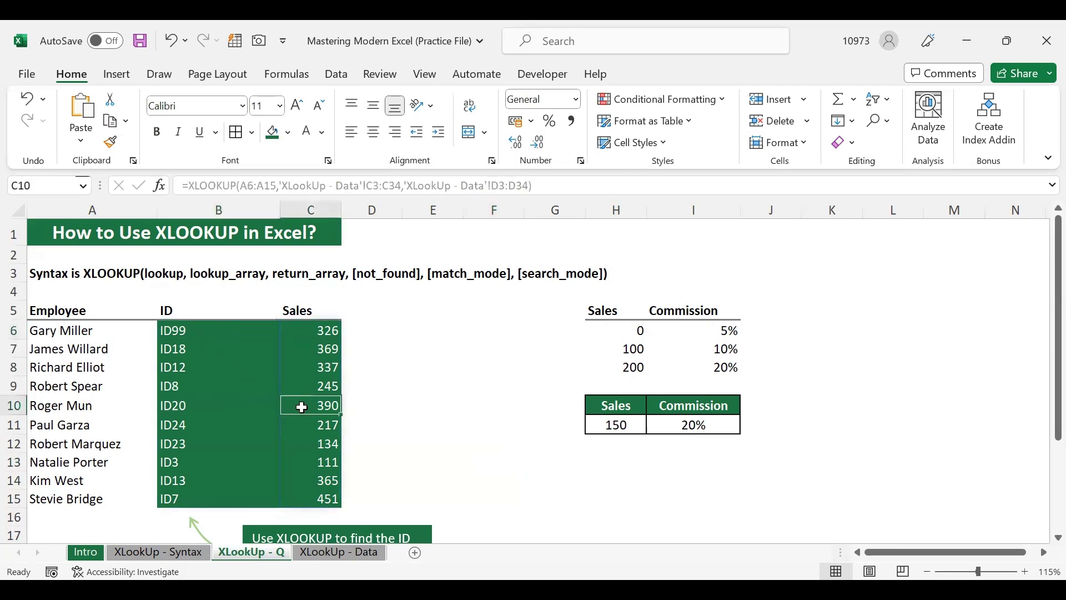
click(231, 460)
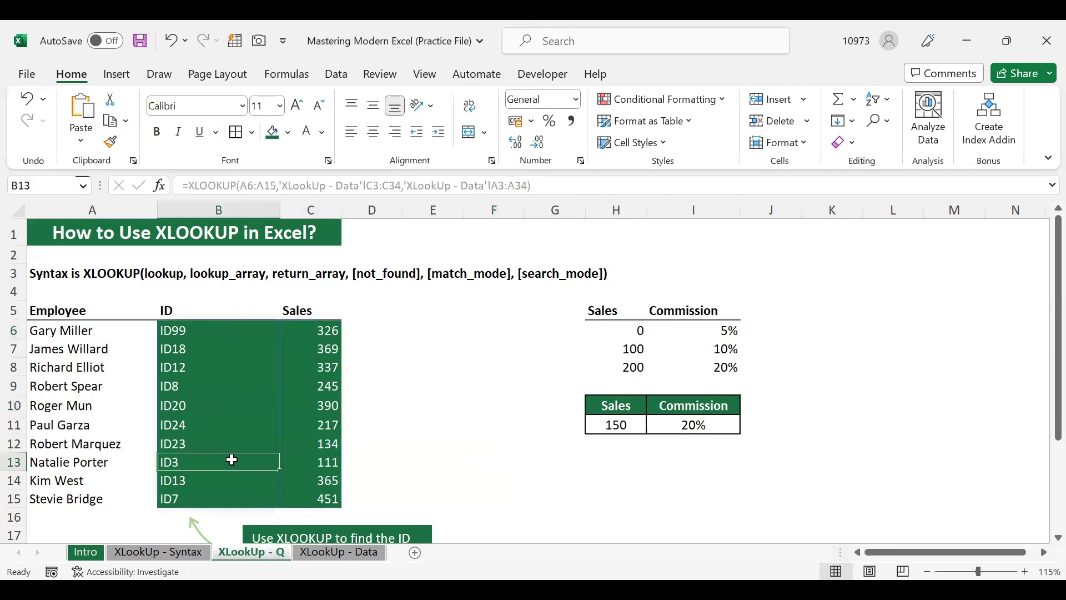
click(306, 465)
click(198, 481)
click(325, 494)
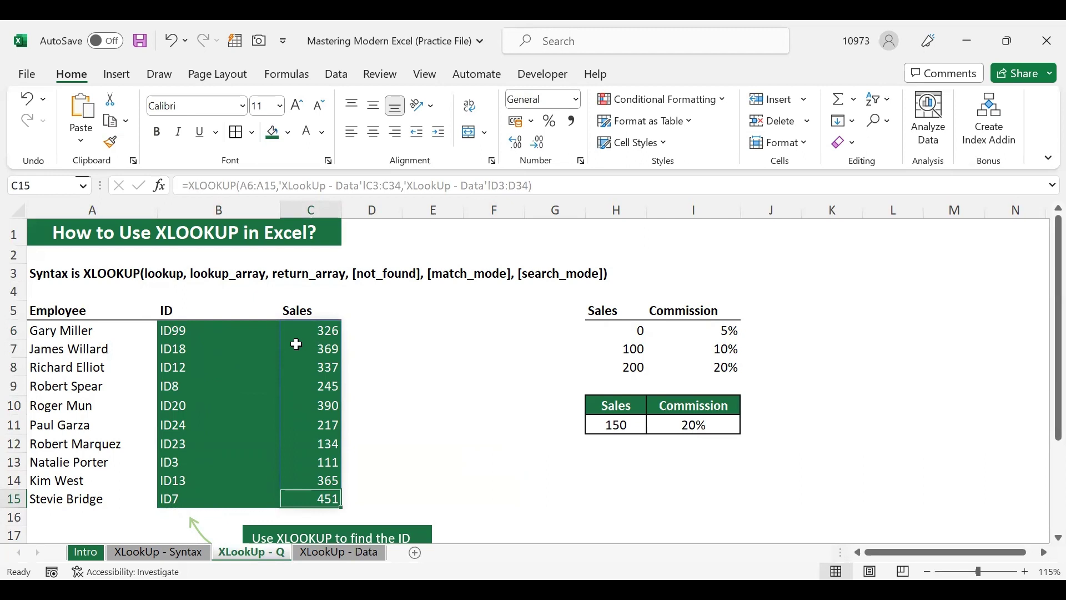
click(185, 331)
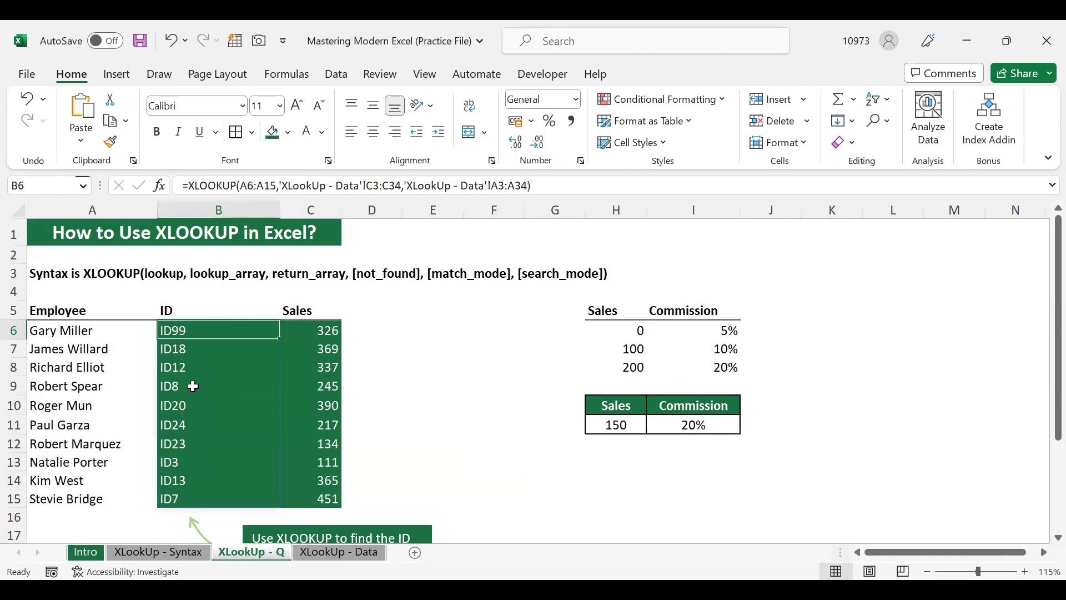
click(425, 426)
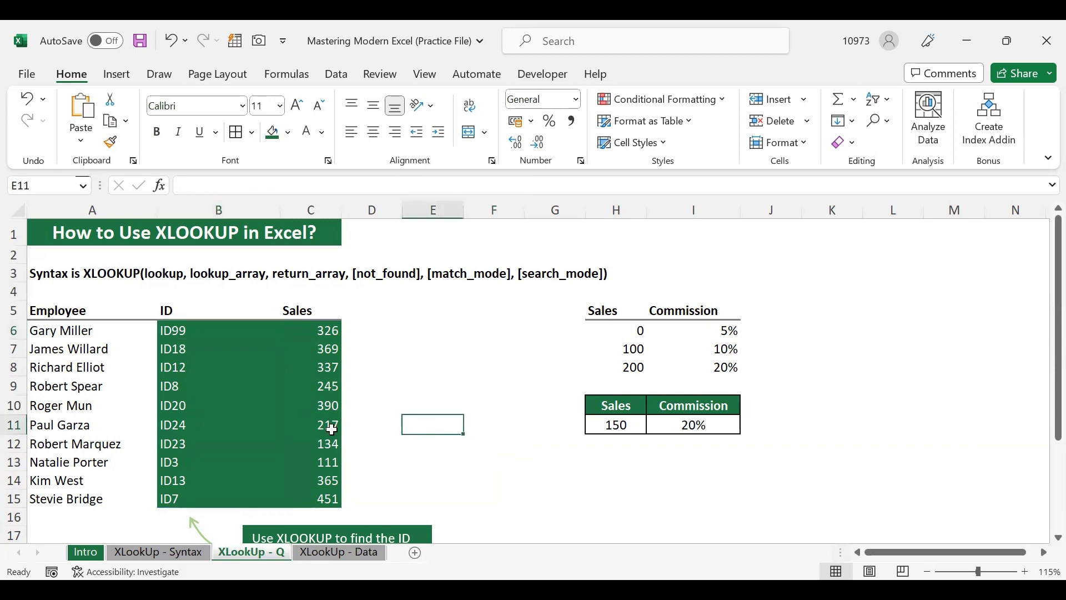
Go to the XLookUp - Data sheet, then back to the XLookUp - Syntax sheet
click(342, 554)
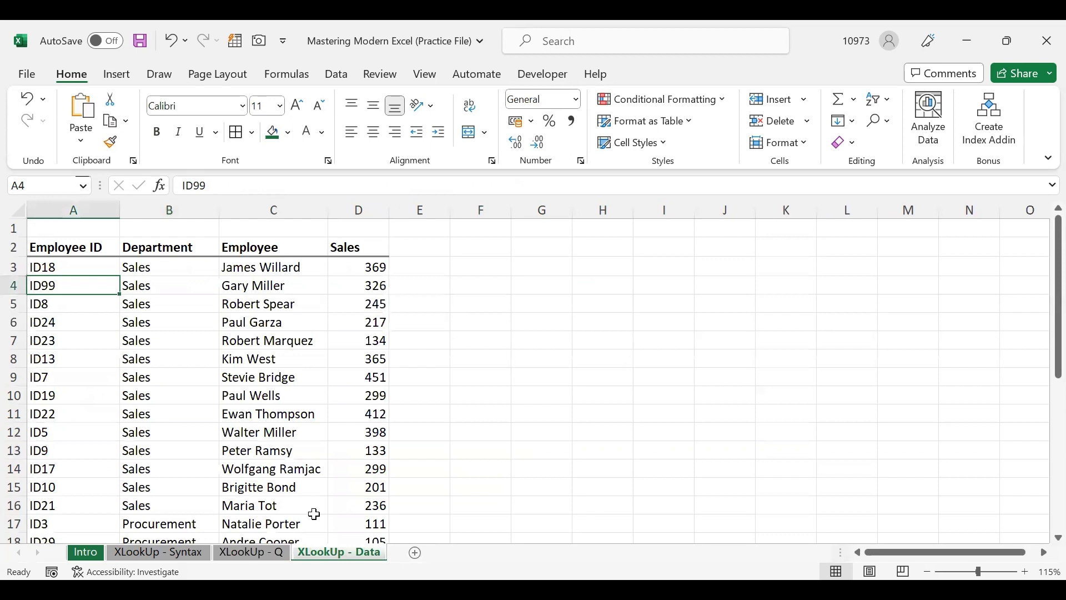
click(188, 551)
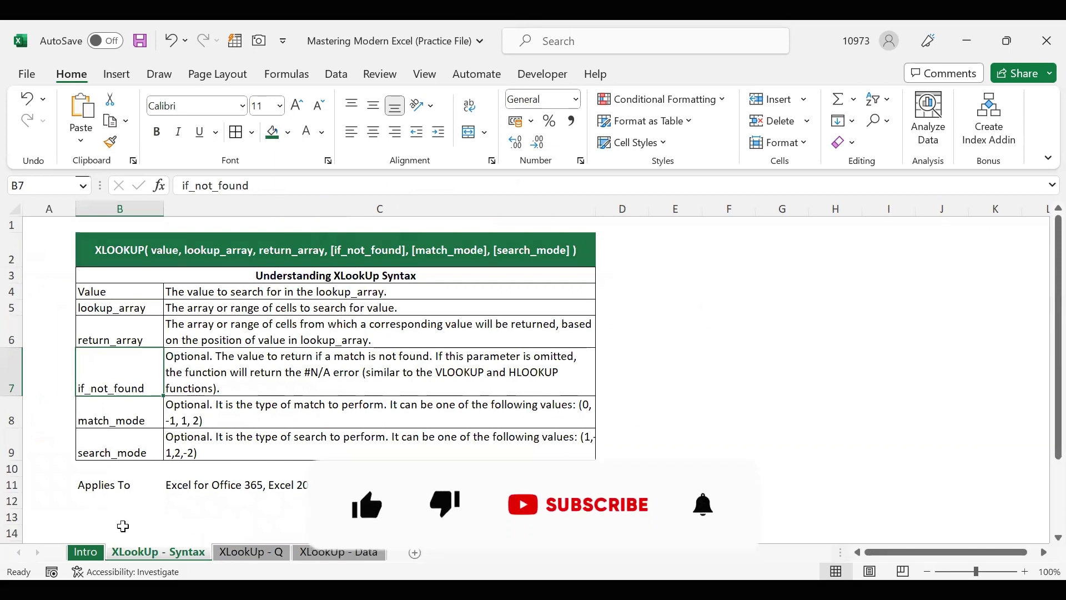
click(109, 521)
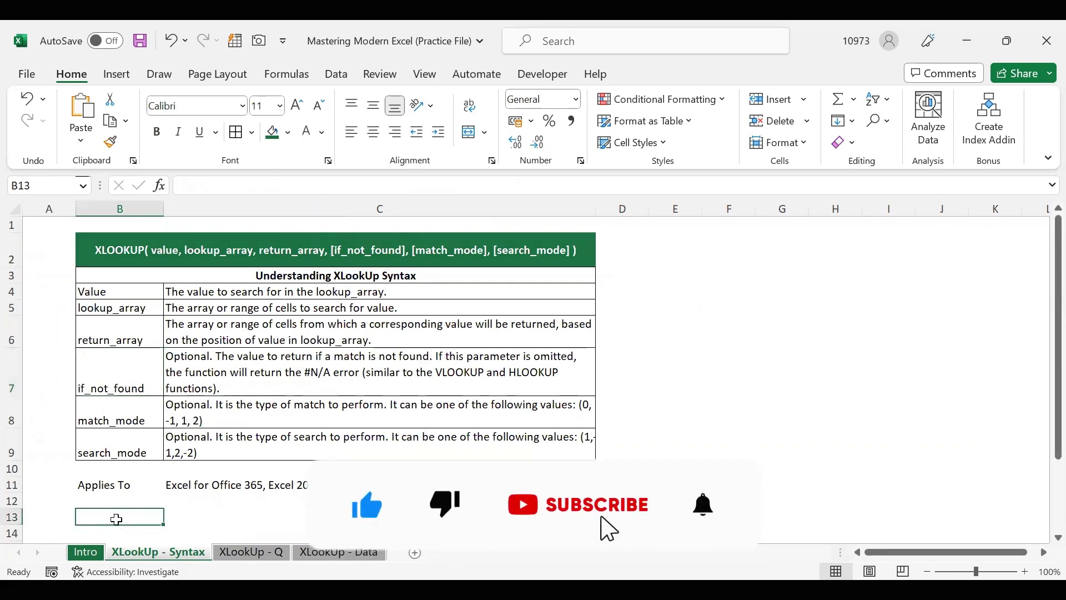